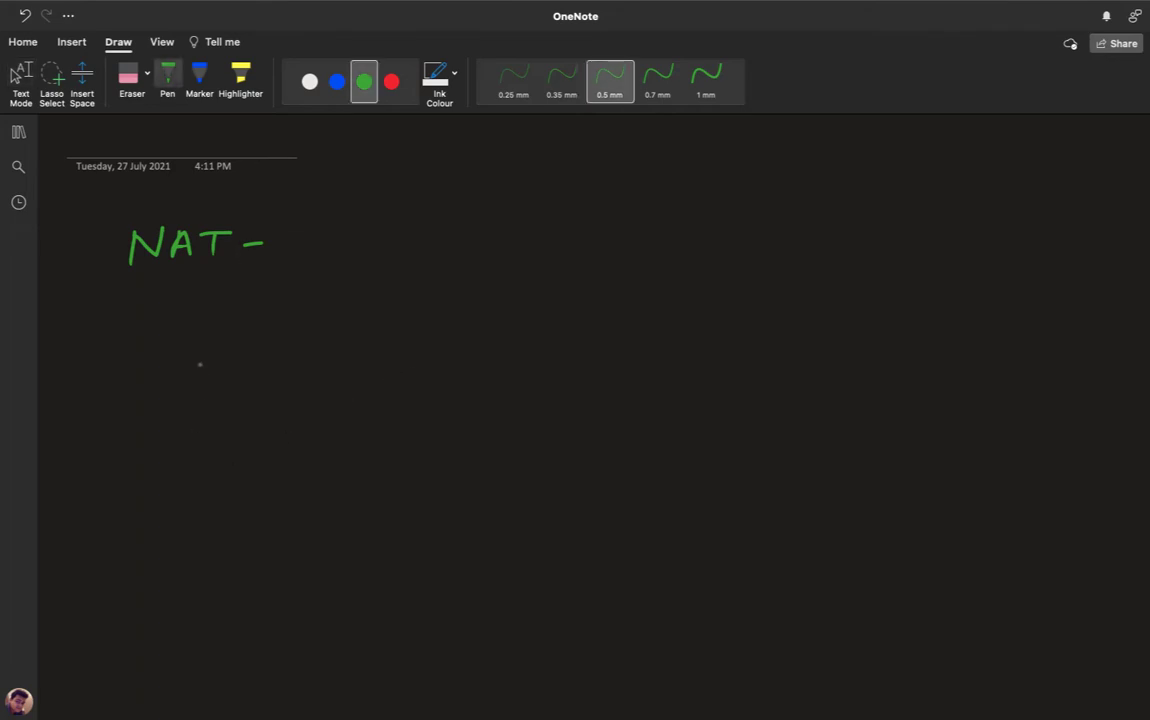
- Sketch two monitor icons labelled web-1 and web-2, plus a tall load balancer box
{"action": "mouse_move", "coordinate": [200, 362]}
{"action": "left_mouse_down"}
{"action": "mouse_move", "coordinate": [200, 395]}
{"action": "mouse_move", "coordinate": [241, 395]}
{"action": "mouse_move", "coordinate": [200, 397]}
{"action": "mouse_move", "coordinate": [231, 408]}
{"action": "left_mouse_up"}
{"action": "mouse_move", "coordinate": [205, 471]}
{"action": "left_mouse_down"}
{"action": "mouse_move", "coordinate": [205, 505]}
{"action": "mouse_move", "coordinate": [244, 485]}
{"action": "mouse_move", "coordinate": [244, 504]}
{"action": "left_mouse_up"}
{"action": "mouse_move", "coordinate": [244, 504]}
{"action": "left_mouse_down"}
{"action": "mouse_move", "coordinate": [205, 507]}
{"action": "mouse_move", "coordinate": [224, 516]}
{"action": "left_mouse_up"}
{"action": "left_click_drag", "start_coordinate": [218, 517], "coordinate": [238, 516]}
{"action": "left_click_drag", "start_coordinate": [403, 355], "coordinate": [410, 478]}
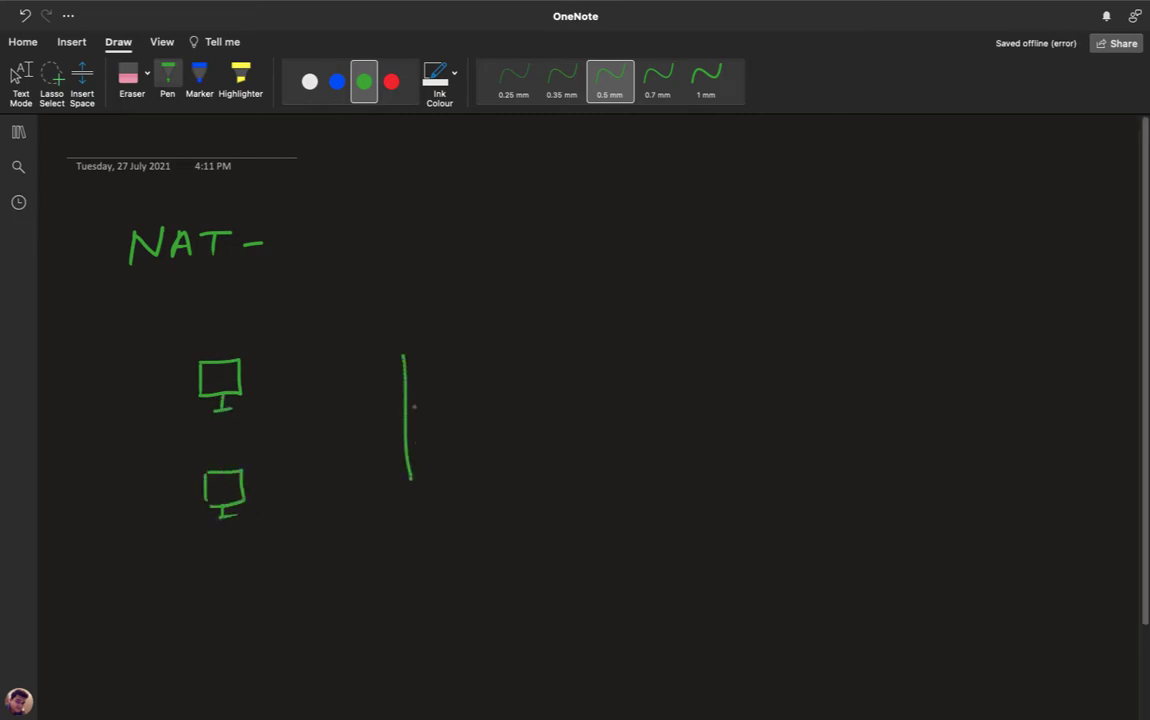
{"action": "mouse_move", "coordinate": [403, 355]}
{"action": "left_mouse_down"}
{"action": "mouse_move", "coordinate": [429, 405]}
{"action": "mouse_move", "coordinate": [432, 478]}
{"action": "mouse_move", "coordinate": [410, 478]}
{"action": "left_mouse_up"}
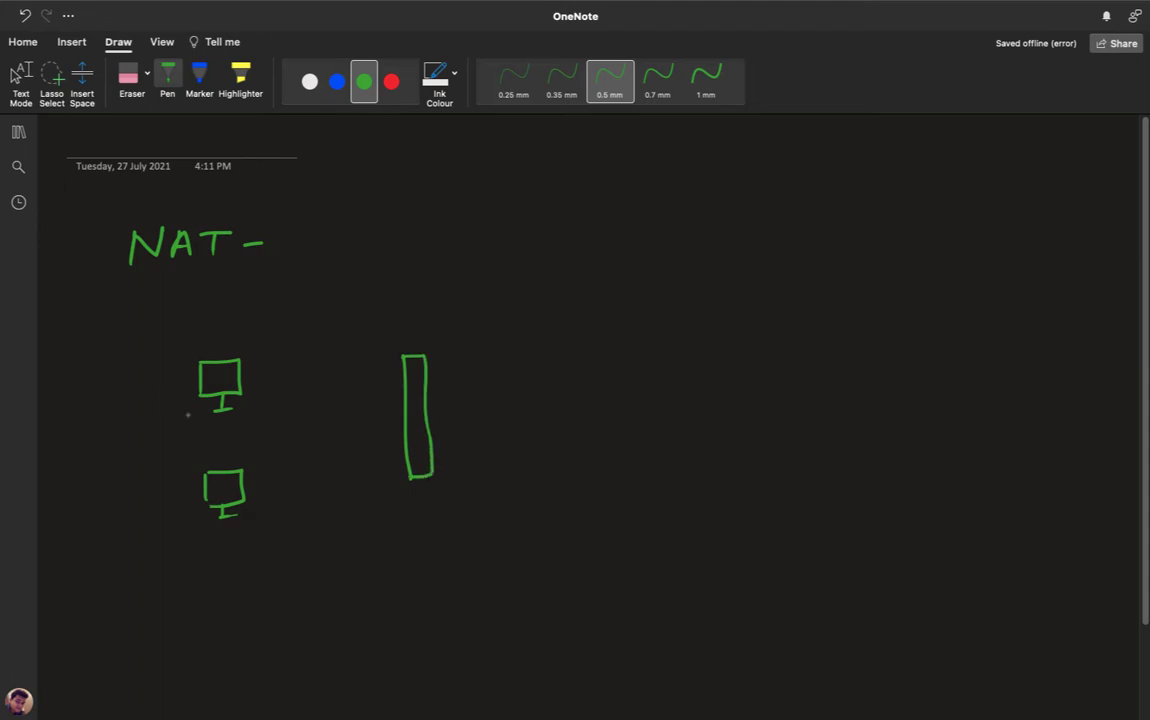
{"action": "left_click_drag", "start_coordinate": [173, 327], "coordinate": [245, 338]}
{"action": "left_click_drag", "start_coordinate": [199, 447], "coordinate": [289, 449]}
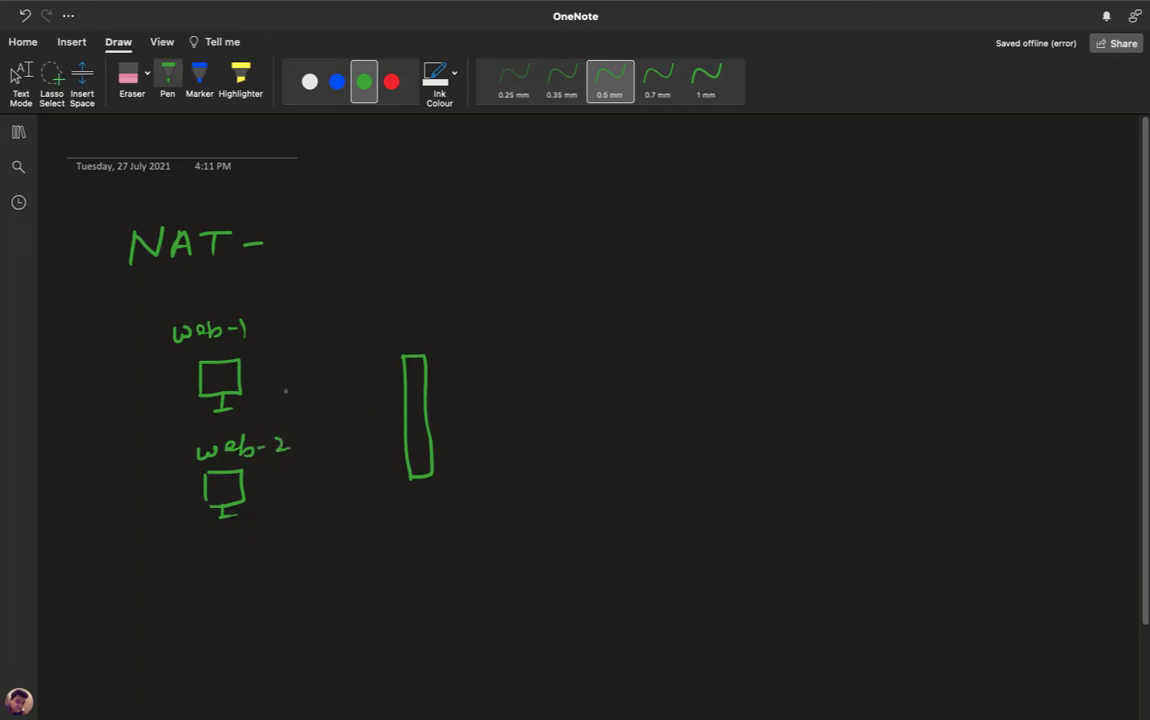
- Draw arrows from web-1 and web-2 into the box and label it L.B
{"action": "mouse_move", "coordinate": [253, 376]}
{"action": "left_mouse_down"}
{"action": "mouse_move", "coordinate": [398, 381]}
{"action": "mouse_move", "coordinate": [392, 391]}
{"action": "left_mouse_up"}
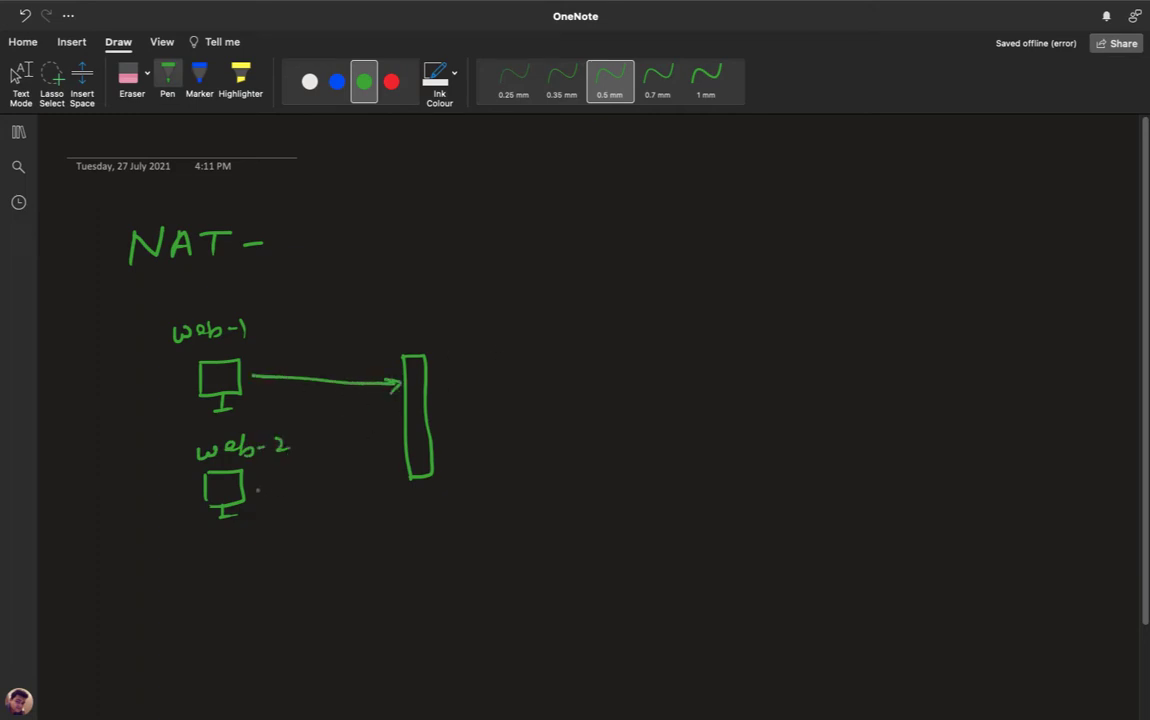
{"action": "mouse_move", "coordinate": [258, 490]}
{"action": "left_mouse_down"}
{"action": "mouse_move", "coordinate": [398, 447]}
{"action": "mouse_move", "coordinate": [396, 457]}
{"action": "left_mouse_up"}
{"action": "mouse_move", "coordinate": [406, 500]}
{"action": "left_mouse_down"}
{"action": "mouse_move", "coordinate": [422, 517]}
{"action": "mouse_move", "coordinate": [448, 503]}
{"action": "mouse_move", "coordinate": [441, 516]}
{"action": "left_mouse_up"}
{"action": "left_click", "coordinate": [432, 508]}
{"action": "left_click", "coordinate": [463, 506]}
- Draw an outgoing arrow from the L.B. box to a handwritten Pub-IP label
{"action": "left_click_drag", "start_coordinate": [431, 412], "coordinate": [535, 409]}
{"action": "mouse_move", "coordinate": [524, 405]}
{"action": "left_mouse_down"}
{"action": "mouse_move", "coordinate": [510, 444]}
{"action": "mouse_move", "coordinate": [517, 436]}
{"action": "left_mouse_up"}
{"action": "left_click_drag", "start_coordinate": [521, 430], "coordinate": [571, 443]}
{"action": "left_click", "coordinate": [572, 429]}
{"action": "left_click", "coordinate": [572, 437]}
{"action": "mouse_move", "coordinate": [565, 427]}
{"action": "left_mouse_down"}
{"action": "mouse_move", "coordinate": [578, 426]}
{"action": "mouse_move", "coordinate": [584, 444]}
{"action": "left_mouse_up"}
{"action": "left_click_drag", "start_coordinate": [584, 424], "coordinate": [570, 455]}
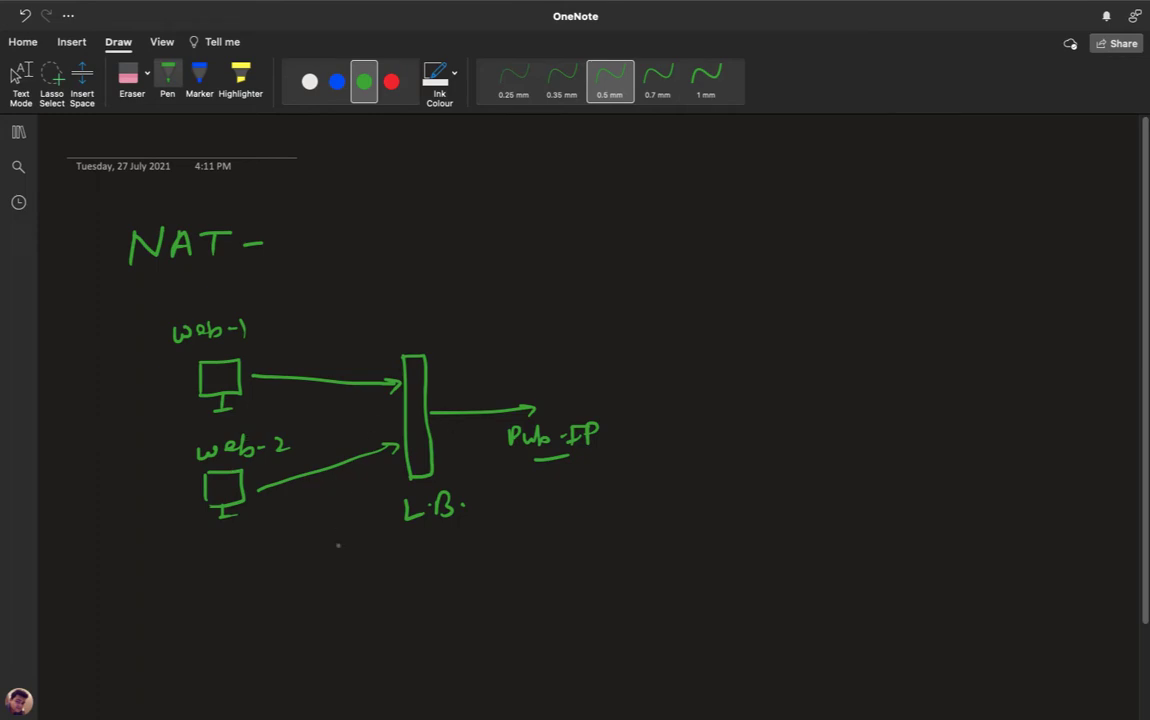
- Handwrite a NAT-Rule label below the L.B. box
{"action": "mouse_move", "coordinate": [388, 608]}
{"action": "left_mouse_down"}
{"action": "mouse_move", "coordinate": [388, 590]}
{"action": "mouse_move", "coordinate": [429, 608]}
{"action": "mouse_move", "coordinate": [455, 590]}
{"action": "left_mouse_up"}
{"action": "mouse_move", "coordinate": [445, 590]}
{"action": "left_mouse_down"}
{"action": "mouse_move", "coordinate": [445, 608]}
{"action": "mouse_move", "coordinate": [520, 602]}
{"action": "left_mouse_up"}
{"action": "left_click", "coordinate": [534, 598]}
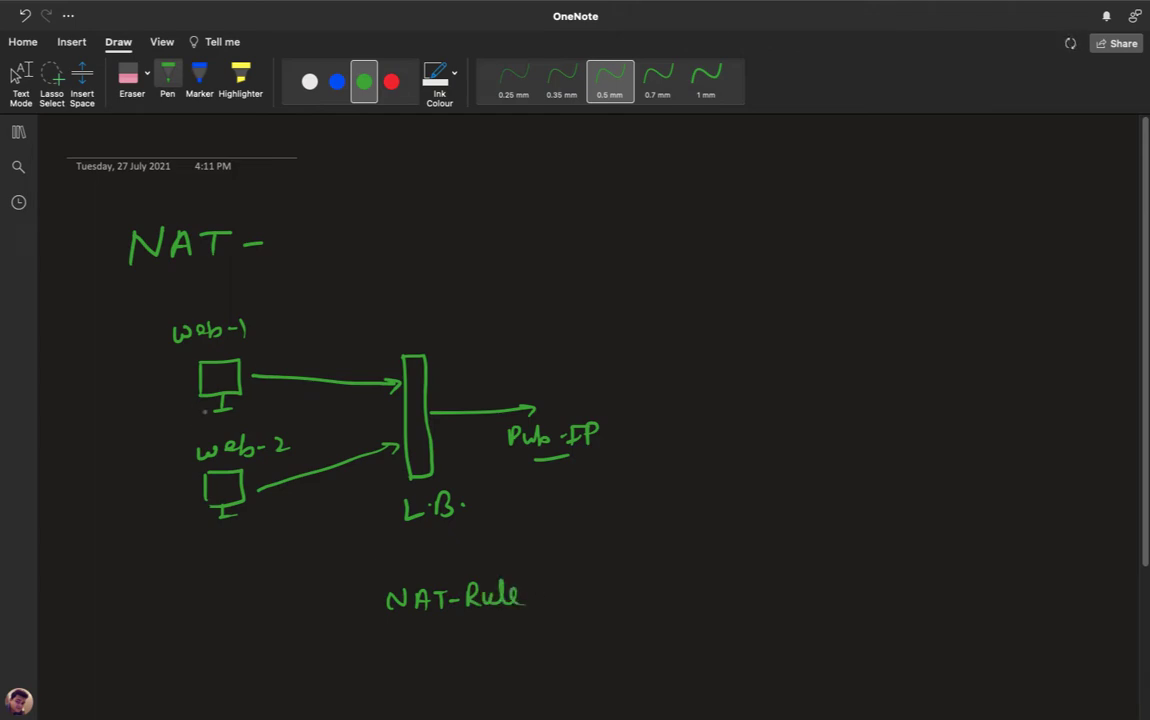
- Branch web-1 into arrows leading to handwritten Pub and Private-IP labels
{"action": "left_click_drag", "start_coordinate": [205, 402], "coordinate": [176, 422]}
{"action": "left_click_drag", "start_coordinate": [177, 411], "coordinate": [265, 421]}
{"action": "mouse_move", "coordinate": [122, 440]}
{"action": "left_mouse_down"}
{"action": "mouse_move", "coordinate": [122, 457]}
{"action": "mouse_move", "coordinate": [128, 447]}
{"action": "left_mouse_up"}
{"action": "left_click_drag", "start_coordinate": [131, 446], "coordinate": [149, 452]}
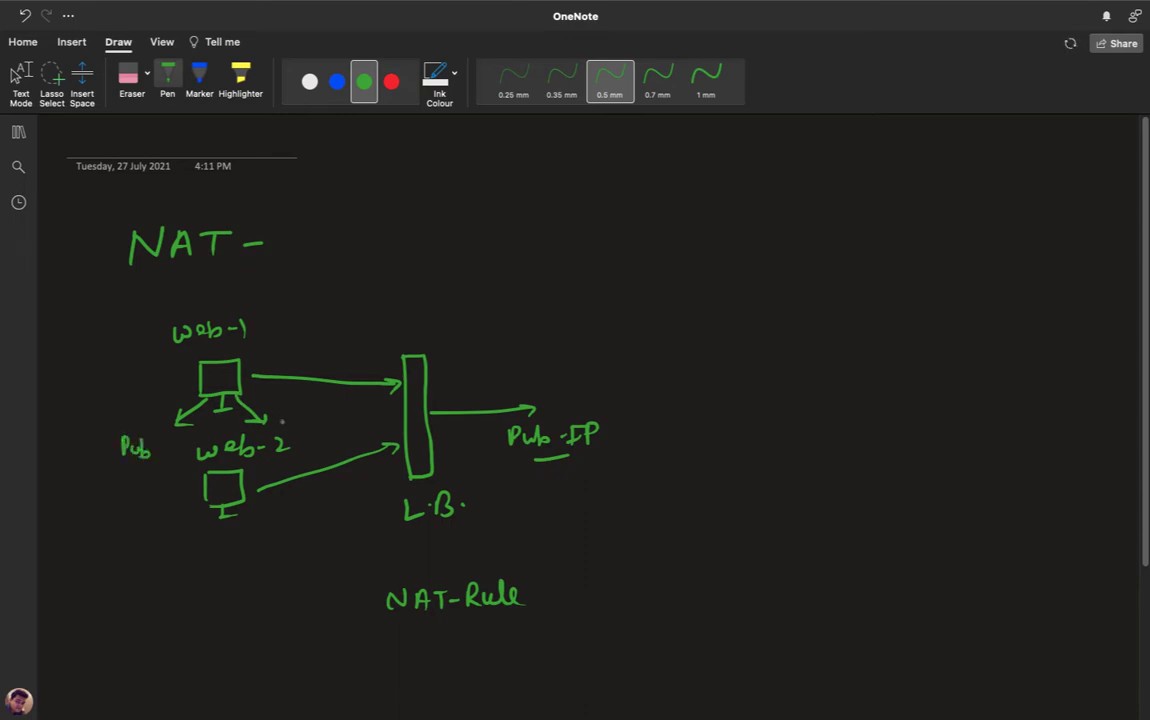
{"action": "left_click_drag", "start_coordinate": [282, 421], "coordinate": [282, 430]}
{"action": "left_click_drag", "start_coordinate": [276, 431], "coordinate": [288, 429]}
{"action": "left_click_drag", "start_coordinate": [278, 423], "coordinate": [346, 424]}
{"action": "left_click_drag", "start_coordinate": [339, 417], "coordinate": [351, 415]}
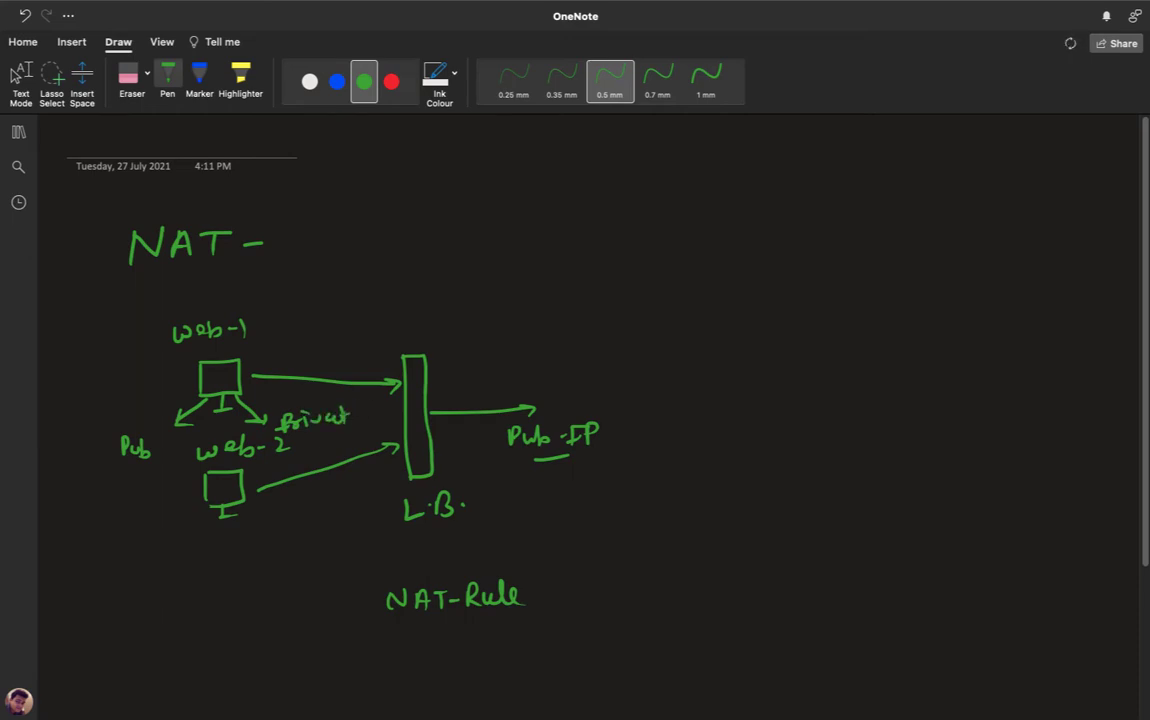
{"action": "left_click_drag", "start_coordinate": [350, 415], "coordinate": [366, 417]}
{"action": "left_click_drag", "start_coordinate": [361, 405], "coordinate": [372, 403]}
{"action": "left_click_drag", "start_coordinate": [361, 418], "coordinate": [376, 416]}
{"action": "left_click_drag", "start_coordinate": [376, 403], "coordinate": [378, 410]}
- Branch web-2 into arrows leading to Pub and Private-IP labels
{"action": "left_click_drag", "start_coordinate": [206, 511], "coordinate": [187, 539]}
{"action": "mouse_move", "coordinate": [187, 539]}
{"action": "left_mouse_down"}
{"action": "mouse_move", "coordinate": [198, 534]}
{"action": "mouse_move", "coordinate": [158, 579]}
{"action": "left_mouse_up"}
{"action": "left_click_drag", "start_coordinate": [157, 559], "coordinate": [184, 572]}
{"action": "left_click_drag", "start_coordinate": [217, 518], "coordinate": [258, 531]}
{"action": "mouse_move", "coordinate": [246, 528]}
{"action": "left_mouse_down"}
{"action": "mouse_move", "coordinate": [259, 522]}
{"action": "mouse_move", "coordinate": [262, 556]}
{"action": "mouse_move", "coordinate": [279, 566]}
{"action": "mouse_move", "coordinate": [336, 547]}
{"action": "left_mouse_up"}
{"action": "left_click_drag", "start_coordinate": [337, 531], "coordinate": [338, 540]}
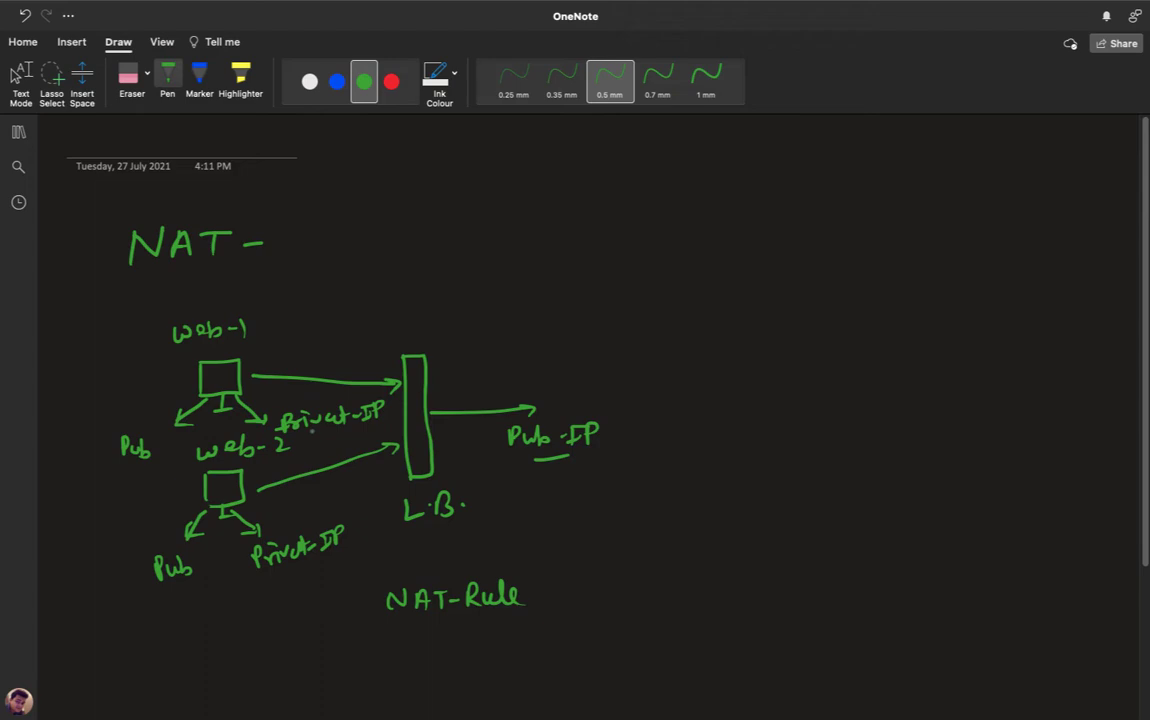
- Draw curved arrows from the Private-IP labels looping around the L.B. box
{"action": "left_click_drag", "start_coordinate": [280, 433], "coordinate": [311, 430]}
{"action": "mouse_move", "coordinate": [338, 368]}
{"action": "left_mouse_down"}
{"action": "mouse_move", "coordinate": [425, 330]}
{"action": "mouse_move", "coordinate": [468, 383]}
{"action": "left_mouse_up"}
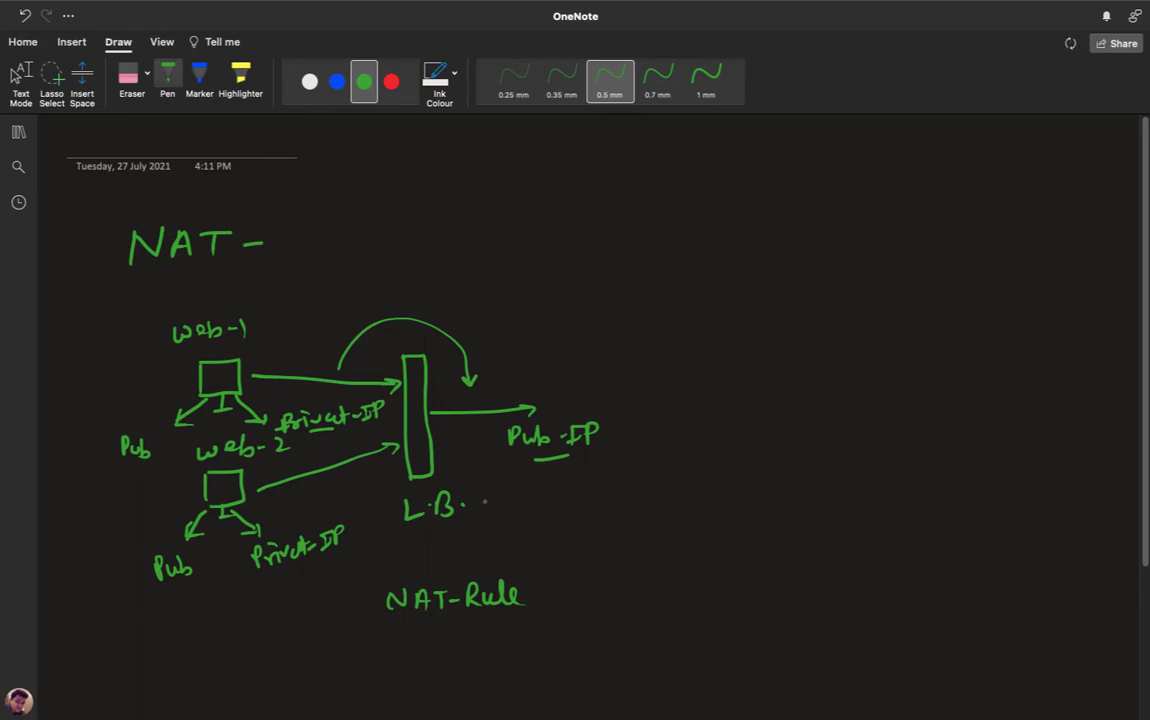
{"action": "mouse_move", "coordinate": [313, 563]}
{"action": "left_mouse_down"}
{"action": "mouse_move", "coordinate": [400, 568]}
{"action": "mouse_move", "coordinate": [499, 499]}
{"action": "mouse_move", "coordinate": [507, 507]}
{"action": "left_mouse_up"}
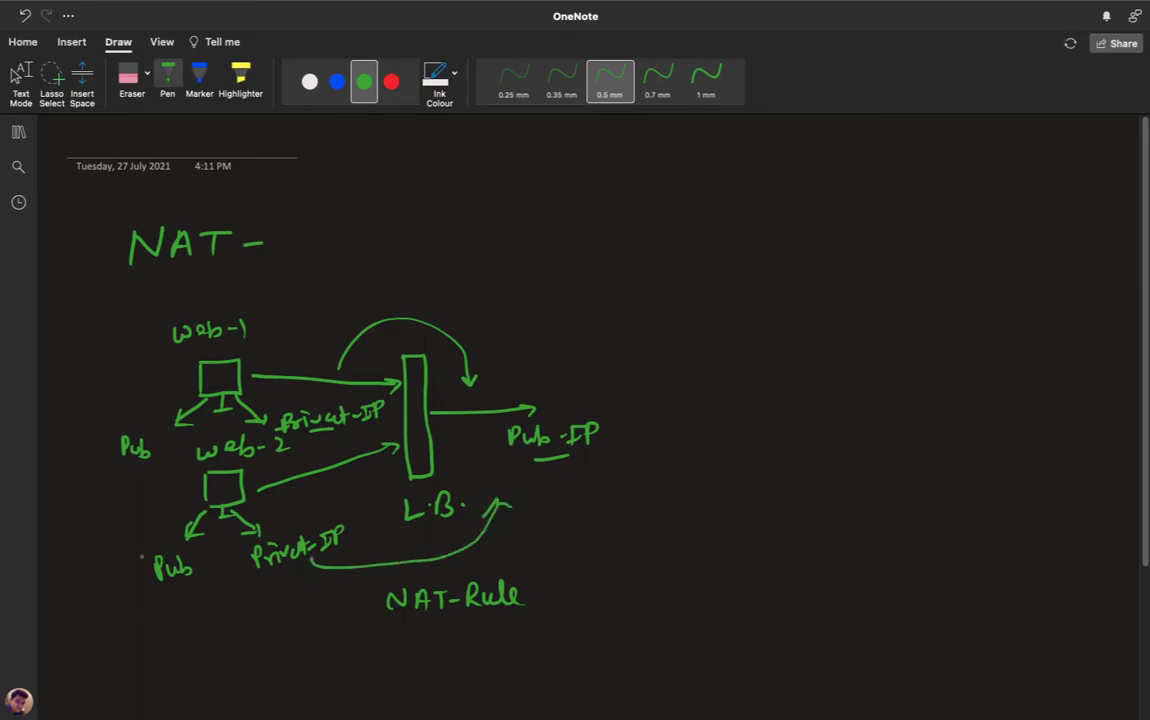
- Strike through both Pub labels, underline the IP of Pub-IP and the 2 of web-2
{"action": "left_click_drag", "start_coordinate": [141, 557], "coordinate": [188, 572]}
{"action": "left_click_drag", "start_coordinate": [126, 433], "coordinate": [111, 472]}
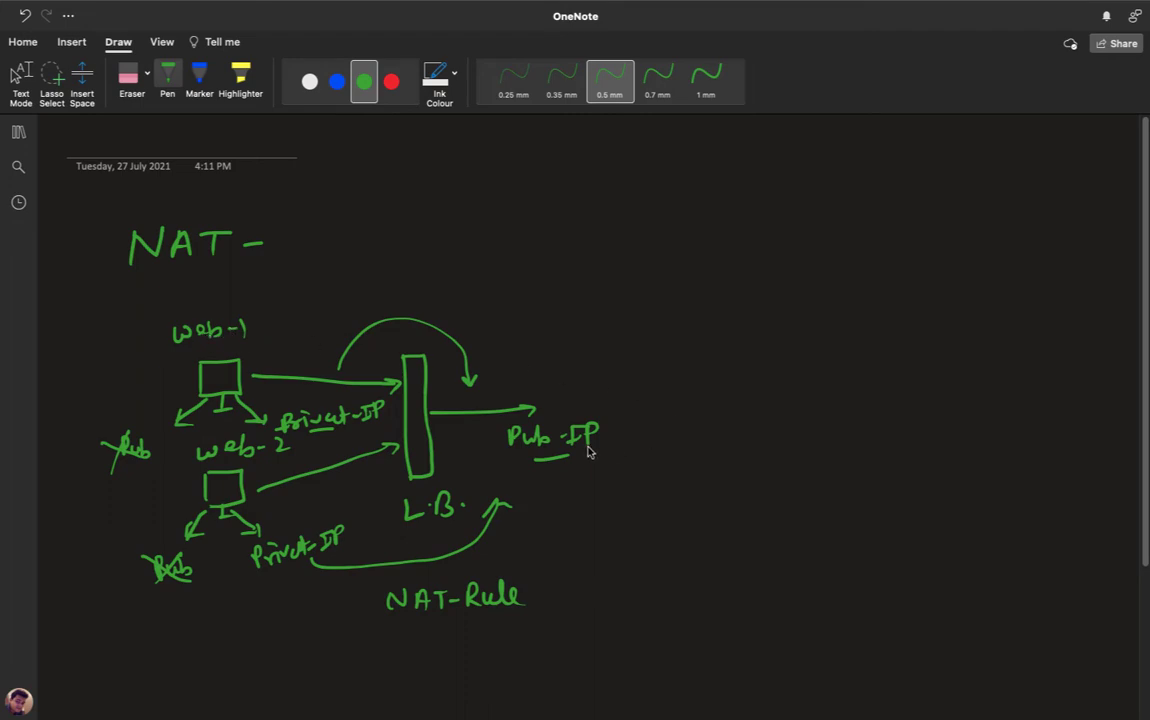
{"action": "left_click_drag", "start_coordinate": [584, 445], "coordinate": [607, 444]}
{"action": "left_click_drag", "start_coordinate": [273, 455], "coordinate": [291, 453]}
{"action": "left_click", "coordinate": [20, 82]}
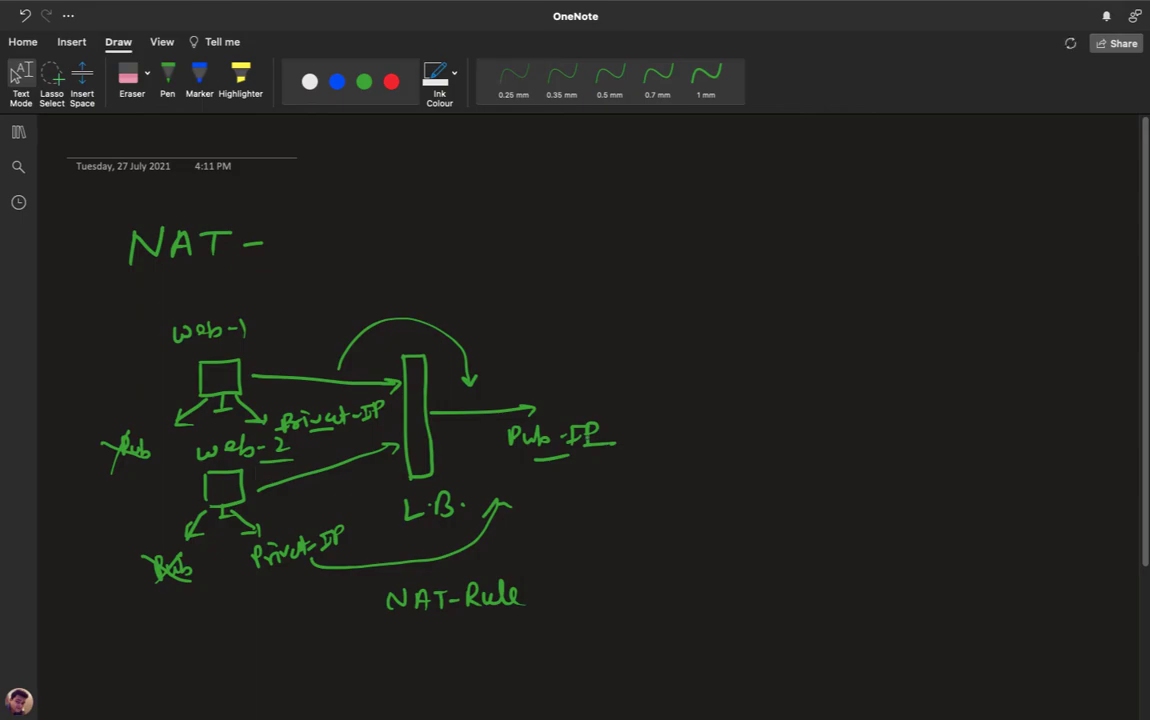
- Switch to the browser and open Virtual machines under All services > Compute
{"action": "key", "text": "ctrl+Left"}
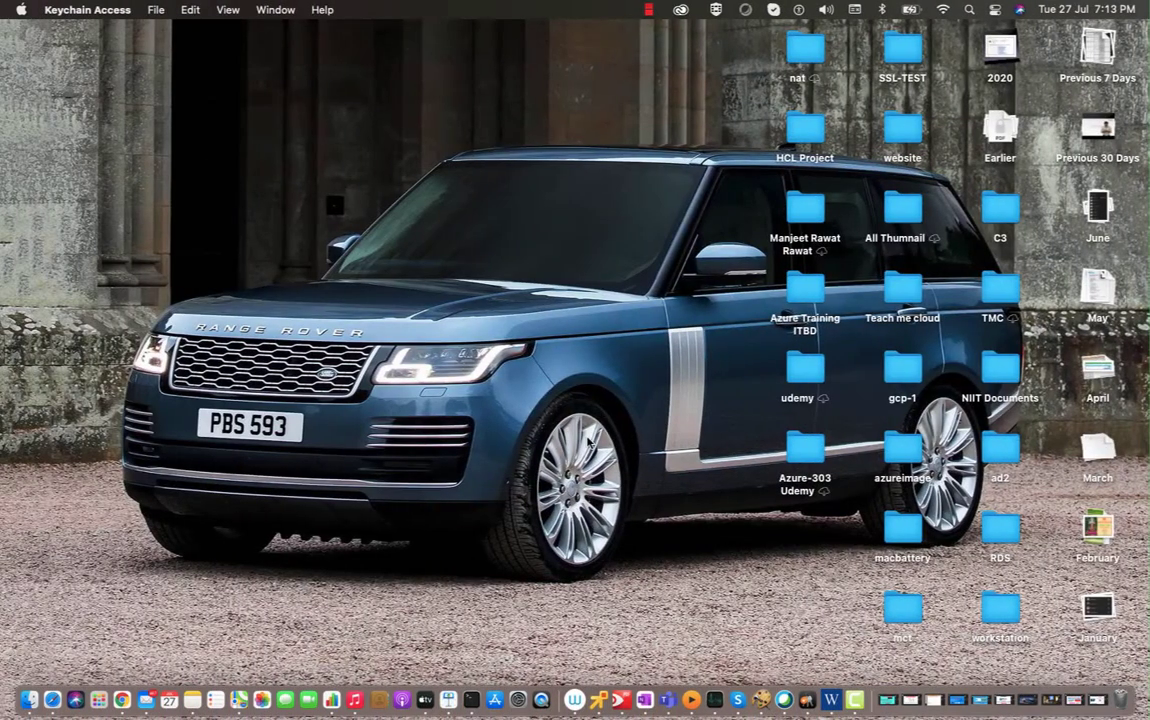
{"action": "key", "text": "ctrl+Right"}
{"action": "key", "text": "ctrl+Right"}
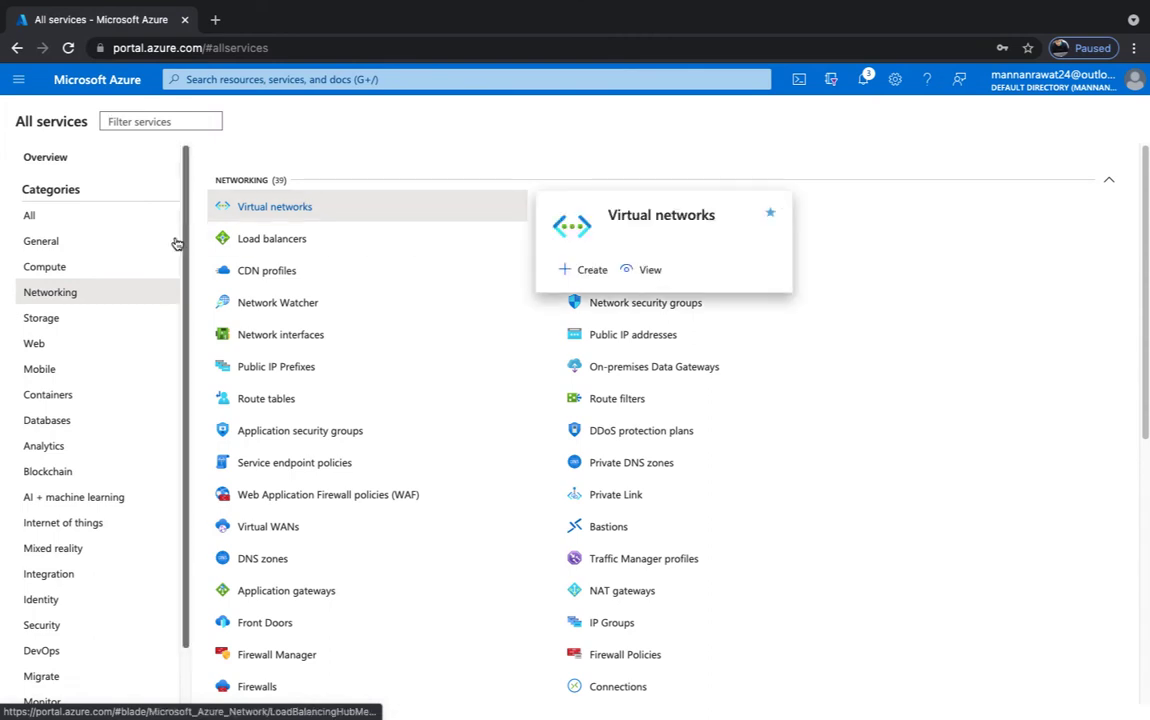
{"action": "left_click", "coordinate": [69, 269]}
{"action": "left_click", "coordinate": [277, 210]}
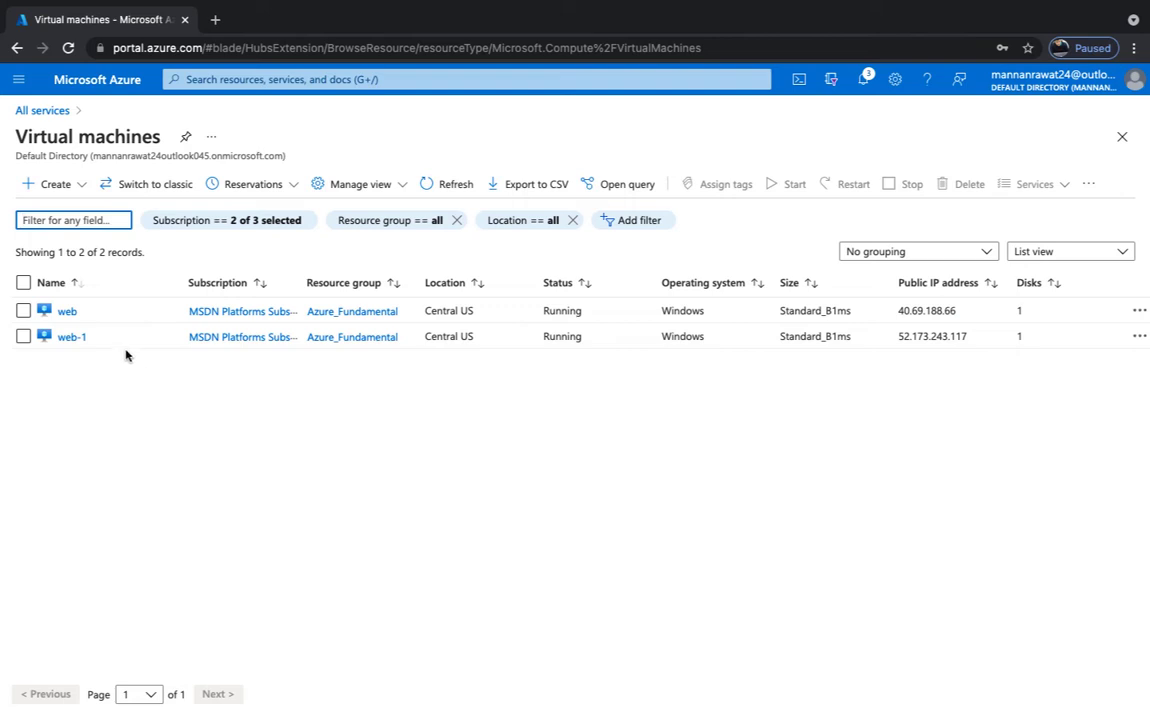
- Check Availability + scaling for web and web-1, both in TSET-SET, then return to All services
{"action": "left_click", "coordinate": [64, 313]}
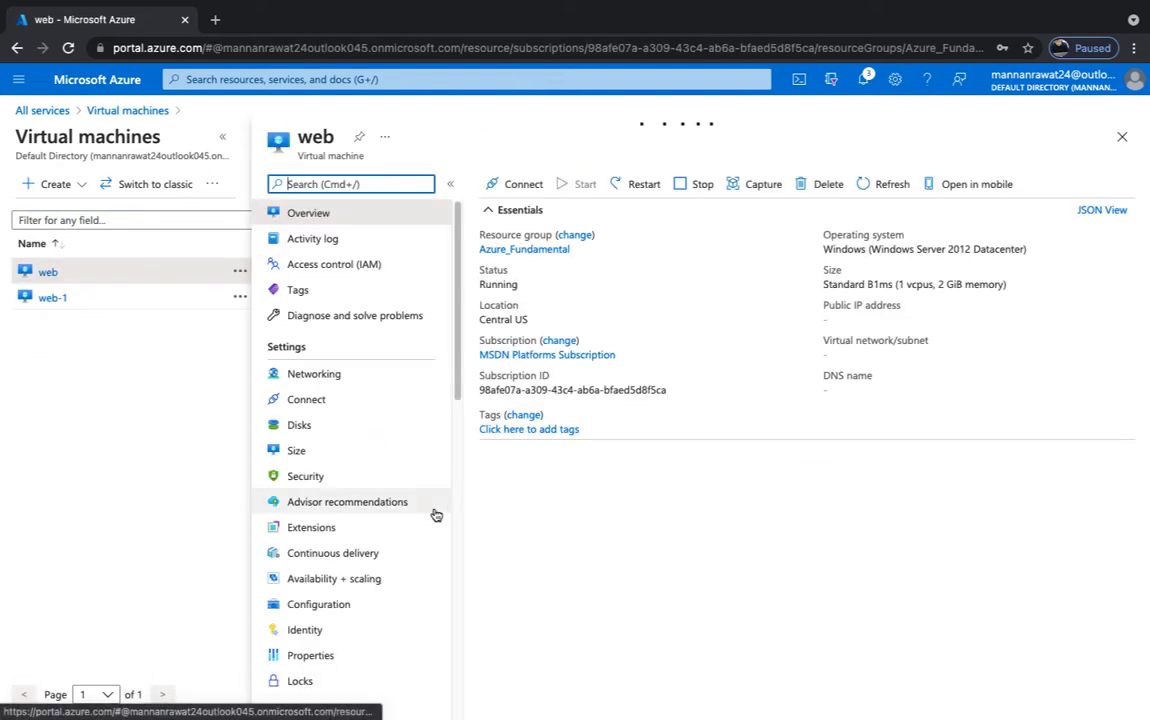
{"action": "scroll", "coordinate": [303, 576], "scroll_direction": "down", "scroll_amount": 1}
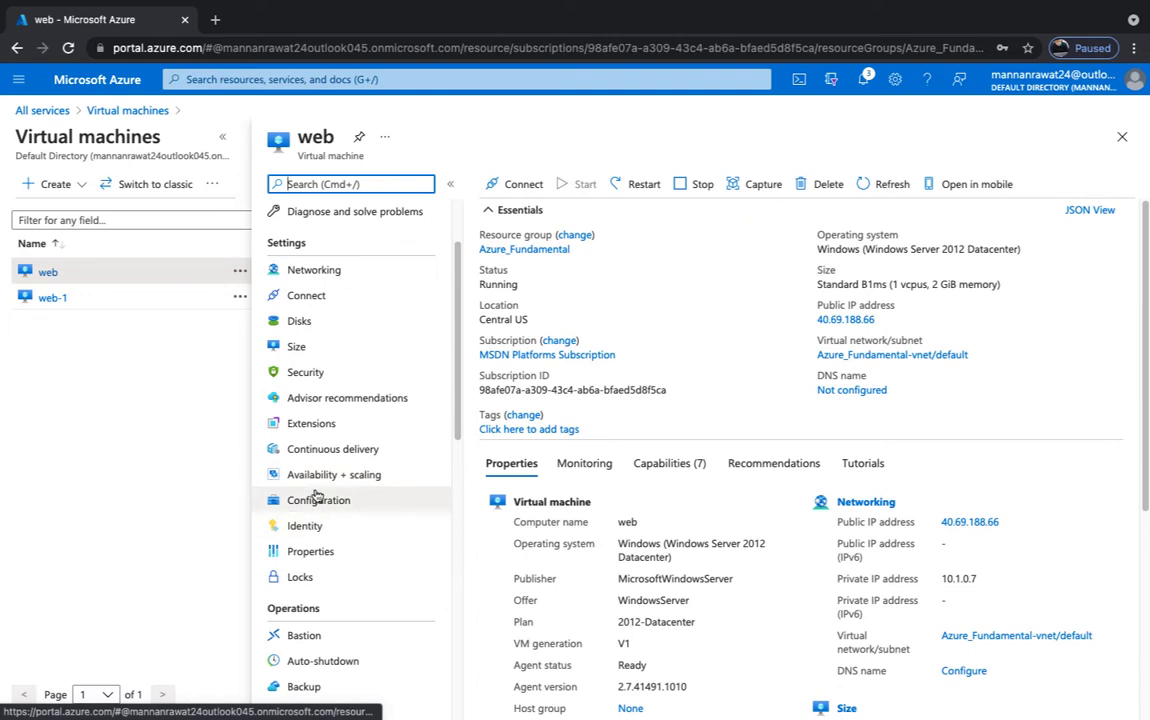
{"action": "left_click", "coordinate": [316, 479]}
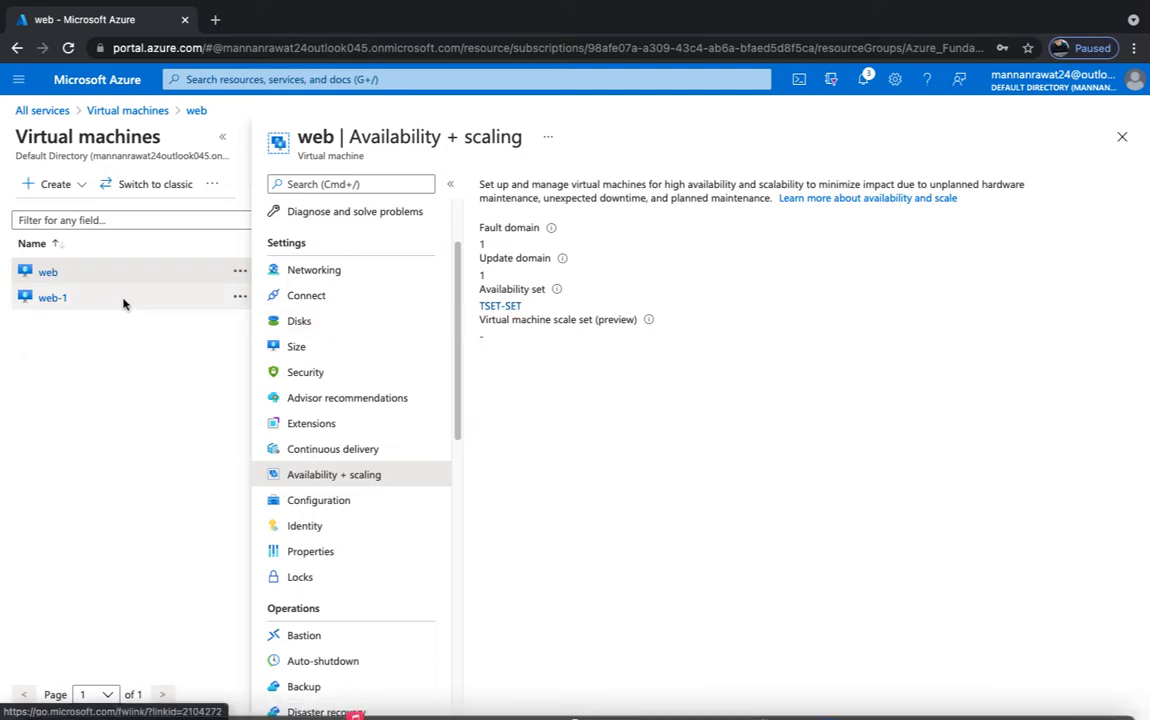
{"action": "left_click", "coordinate": [60, 299]}
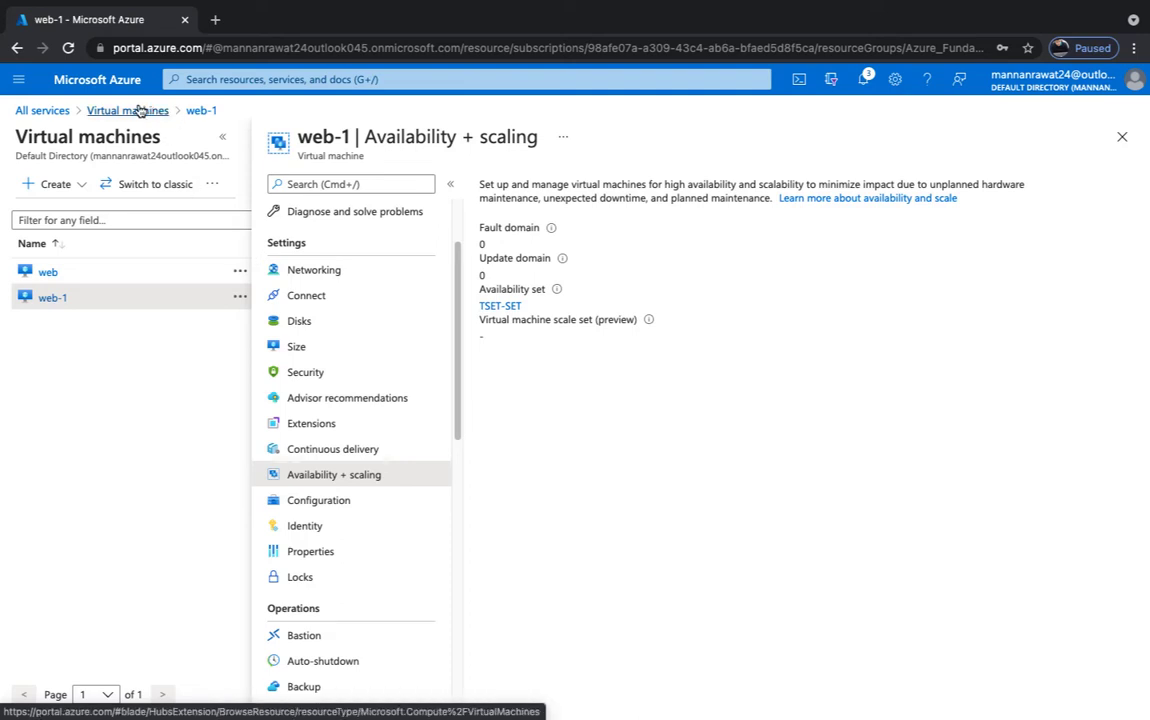
{"action": "left_click", "coordinate": [38, 111]}
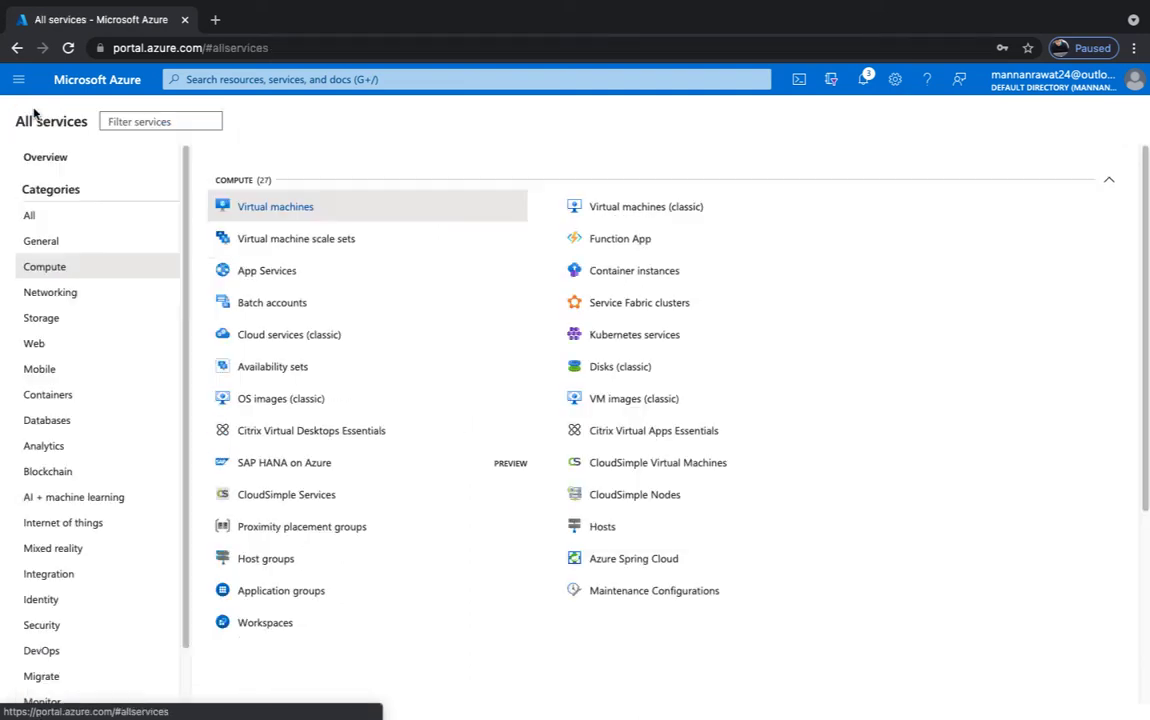
- Go to Networking > Load balancers and start a new load balancer from the empty list
{"action": "left_click", "coordinate": [52, 293]}
{"action": "left_click", "coordinate": [283, 247]}
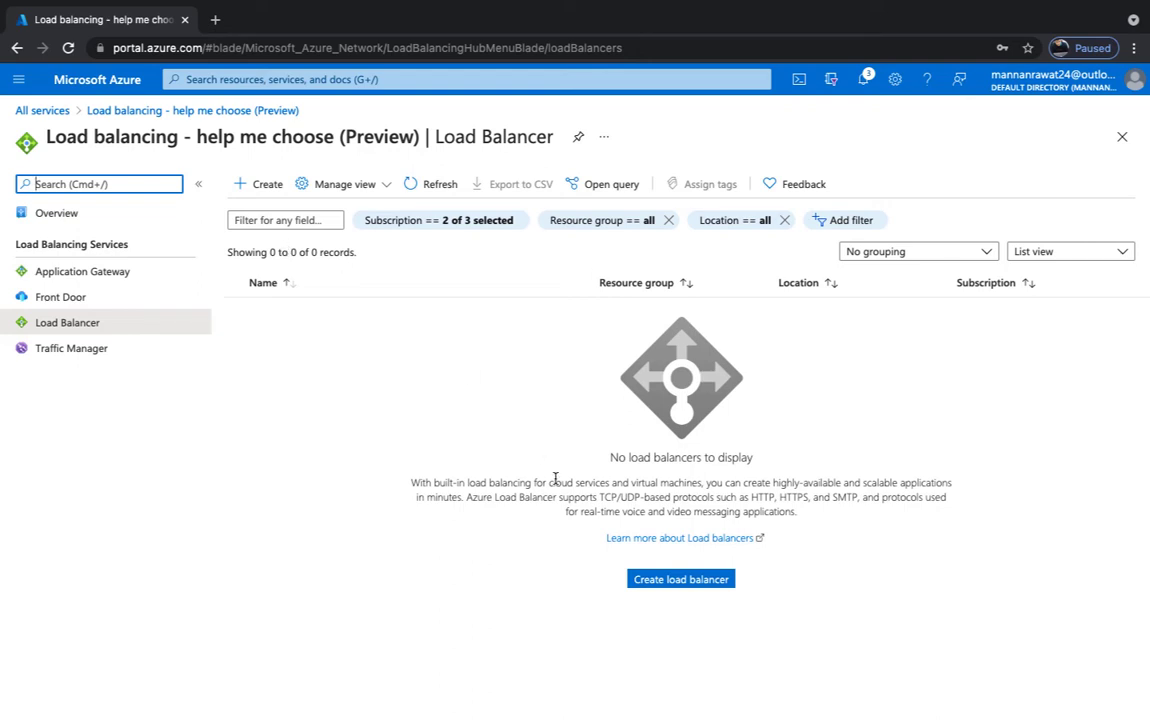
{"action": "left_click", "coordinate": [662, 583]}
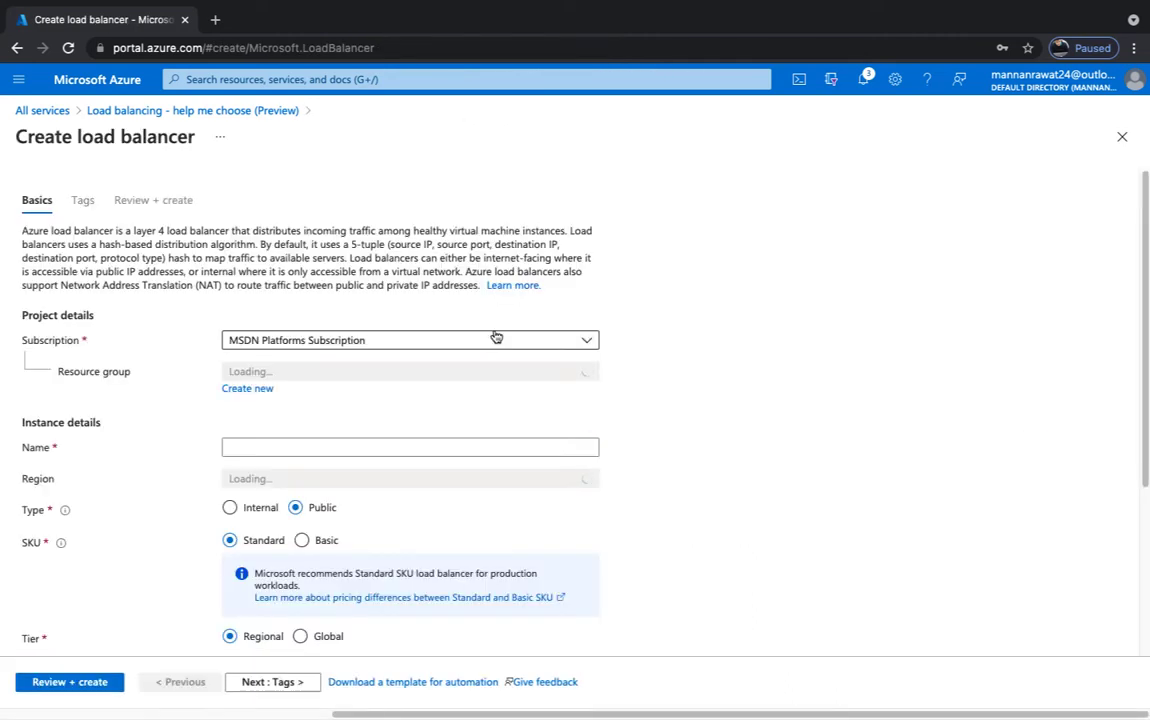
- Set resource group Azure_Fundamental, name test-lb and the Basic SKU
{"action": "left_click", "coordinate": [380, 372]}
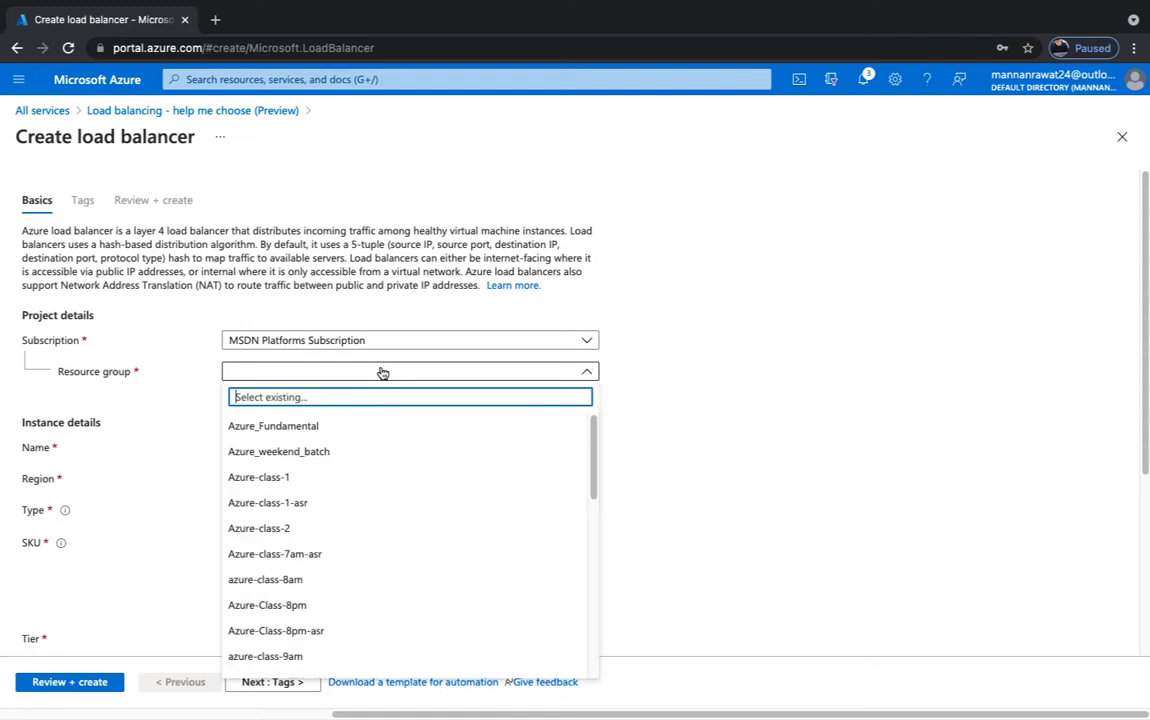
{"action": "left_click", "coordinate": [289, 424]}
{"action": "left_click", "coordinate": [290, 447]}
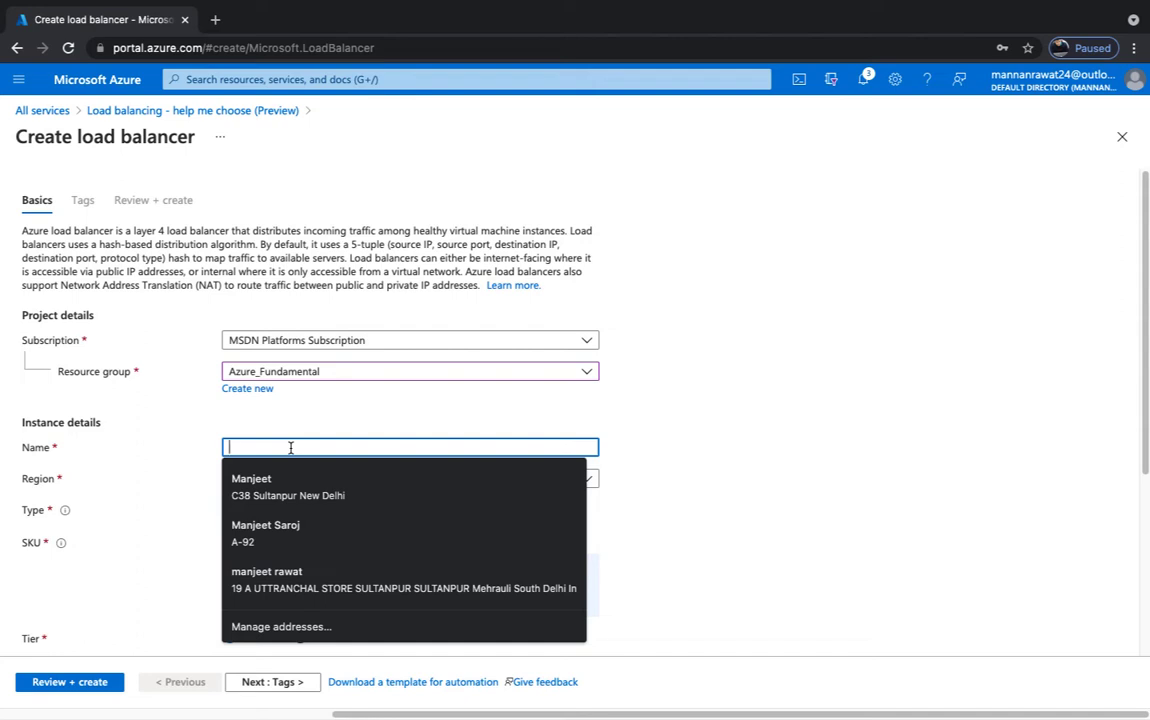
{"action": "type", "text": "test"}
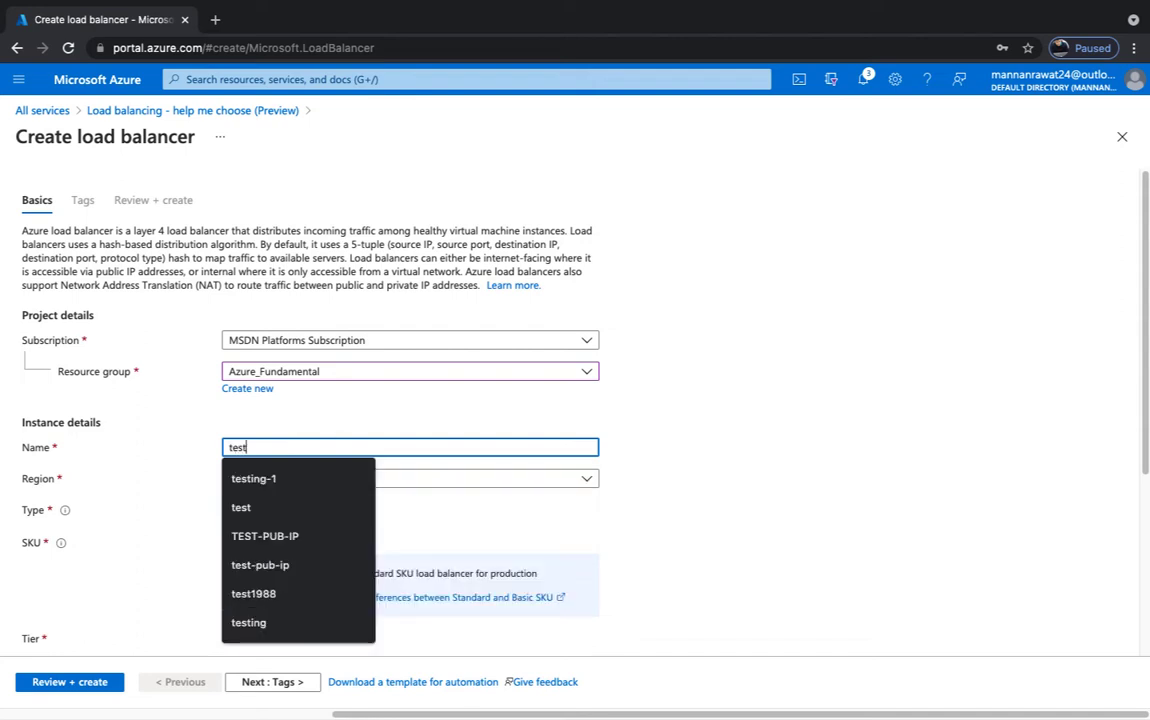
{"action": "type", "text": "-lb"}
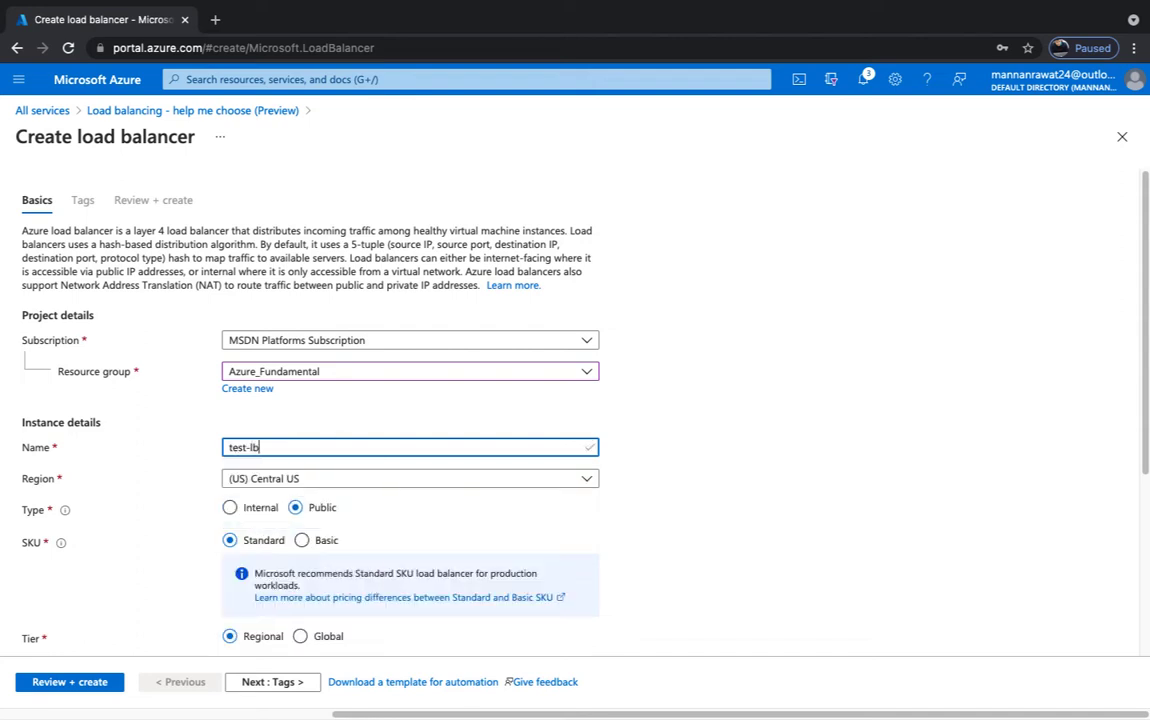
{"action": "left_click", "coordinate": [372, 516]}
{"action": "scroll", "coordinate": [372, 516], "scroll_direction": "down", "scroll_amount": 1}
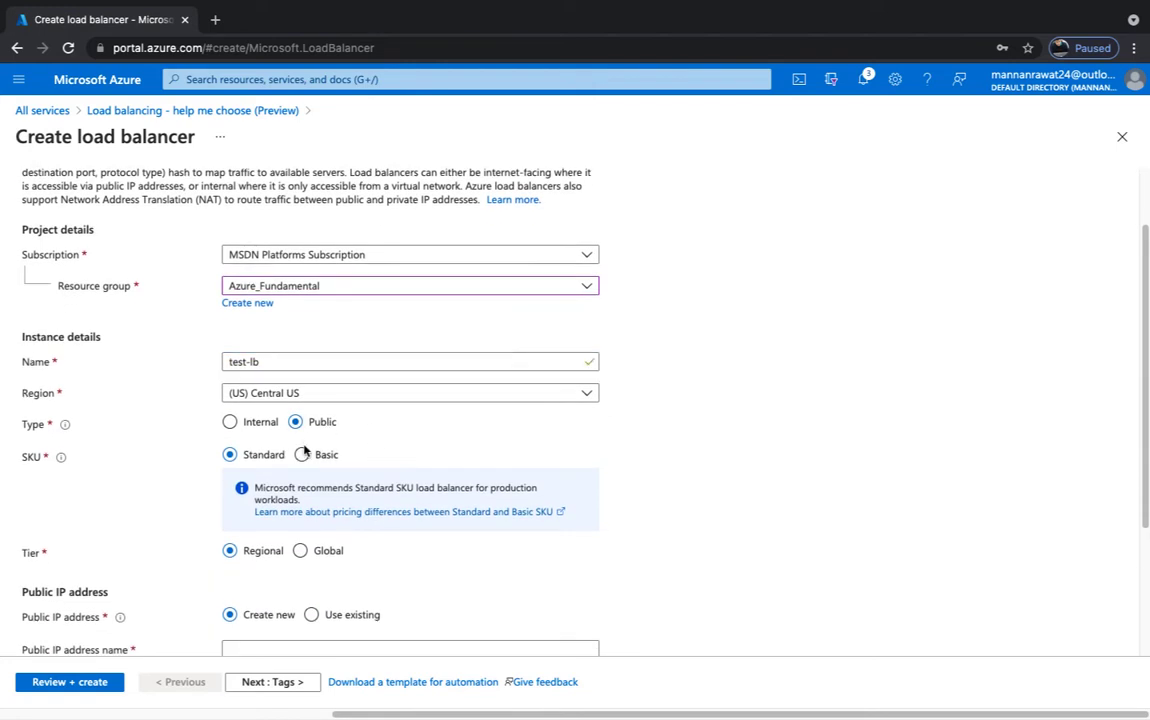
{"action": "left_click", "coordinate": [303, 454]}
- Create a new public IP named test-pub-ip and run Review + create validation
{"action": "scroll", "coordinate": [383, 484], "scroll_direction": "down", "scroll_amount": 1}
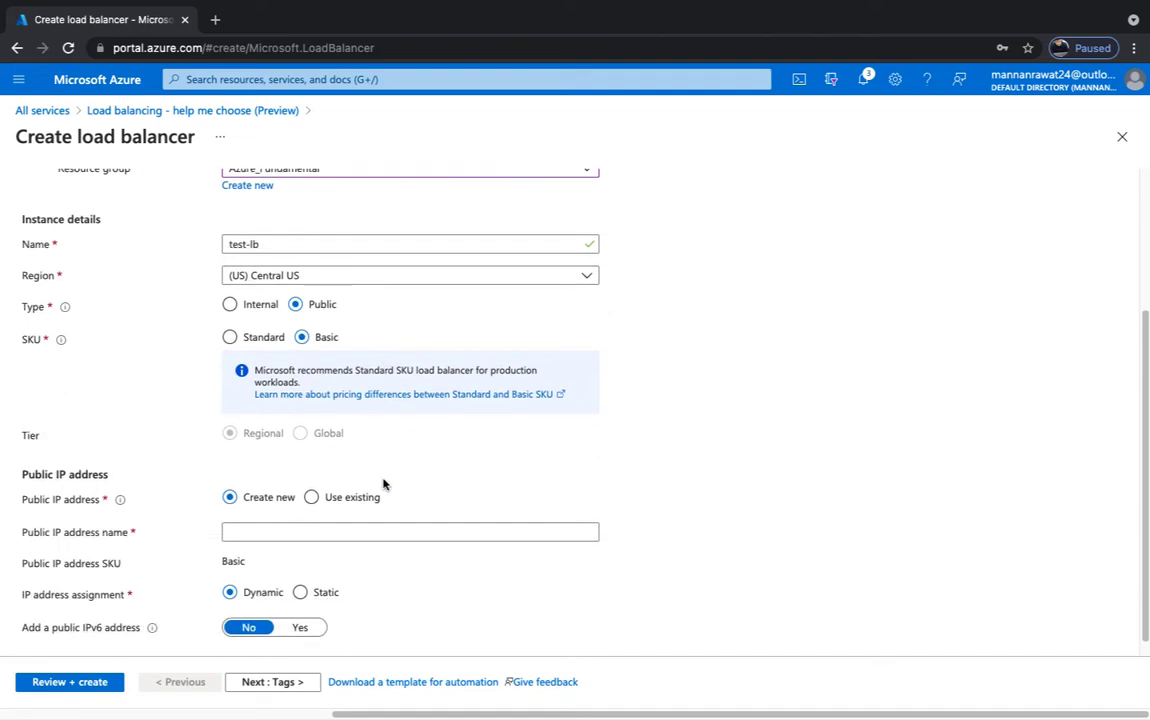
{"action": "left_click", "coordinate": [311, 502]}
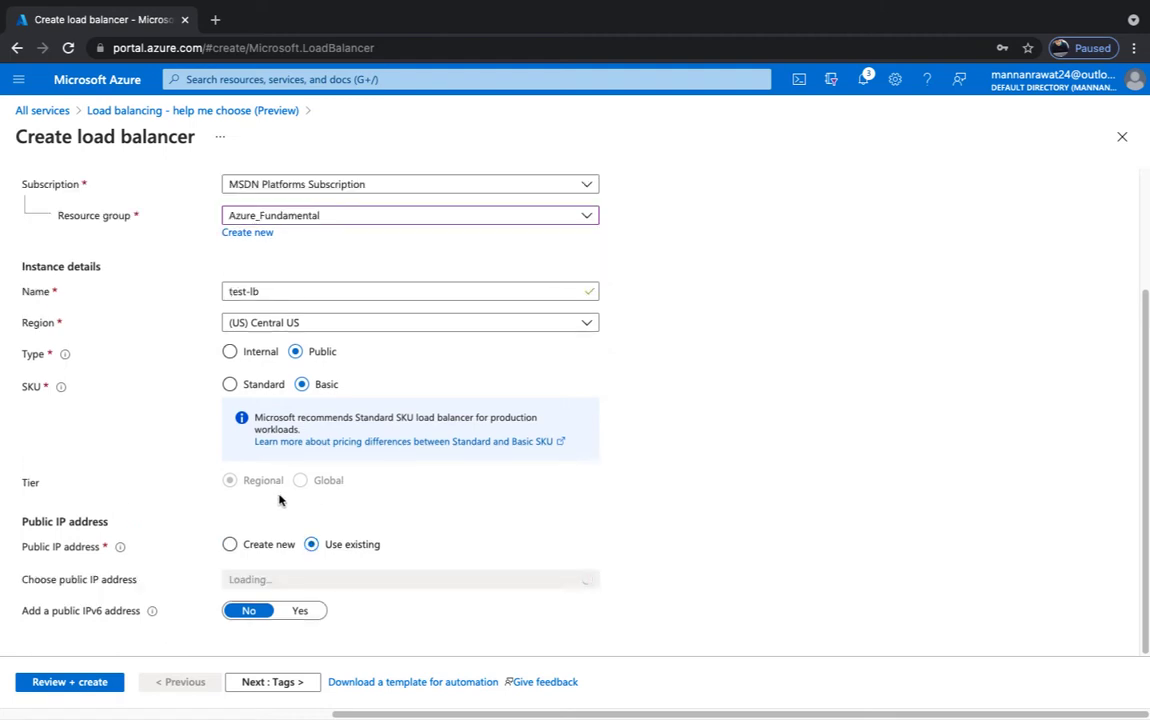
{"action": "left_click", "coordinate": [231, 545]}
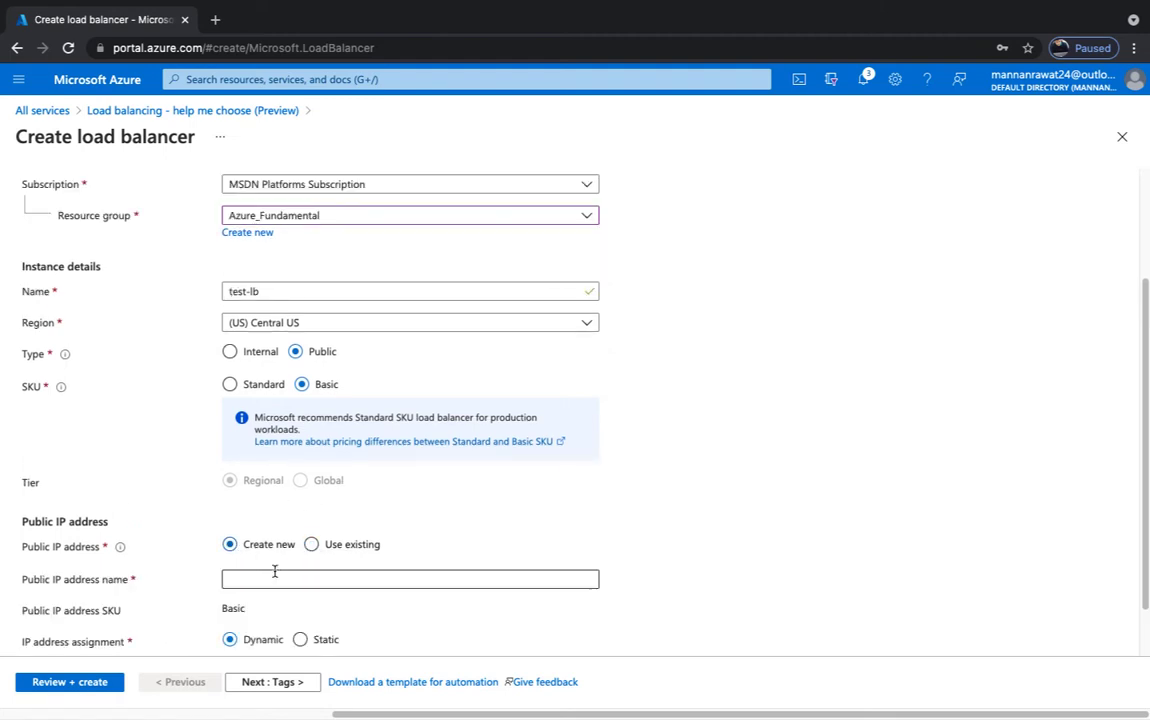
{"action": "left_click", "coordinate": [260, 580]}
{"action": "type", "text": "test-pub-ip"}
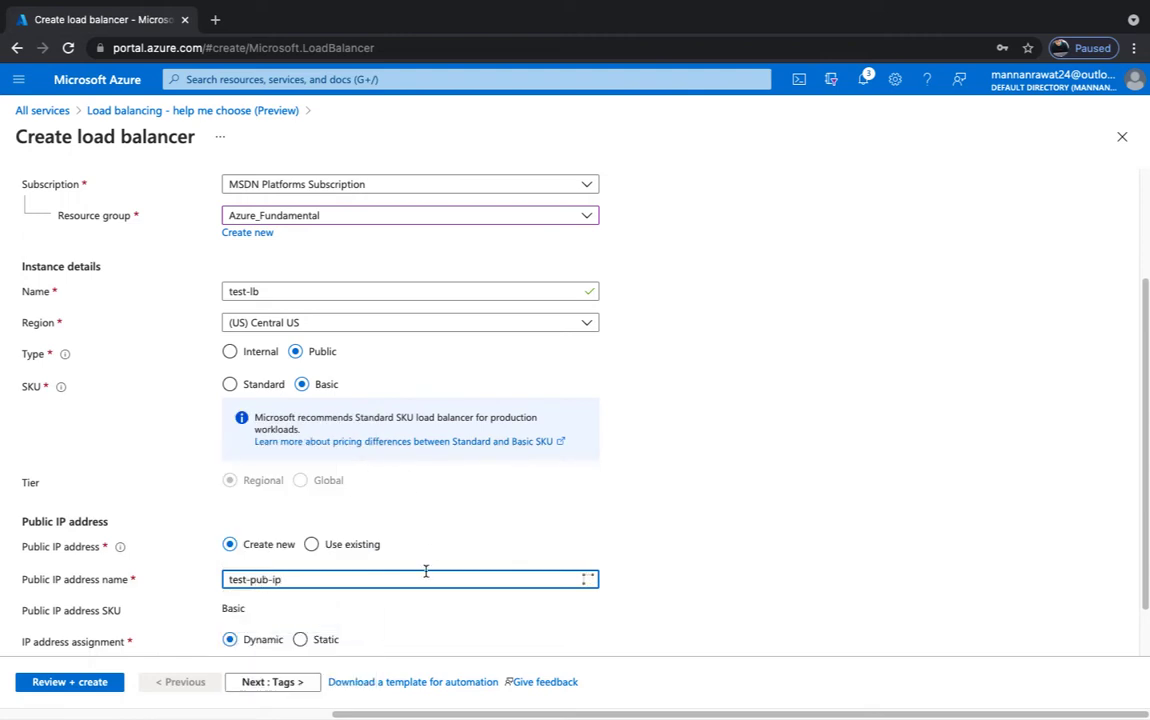
{"action": "scroll", "coordinate": [426, 572], "scroll_direction": "down", "scroll_amount": 1}
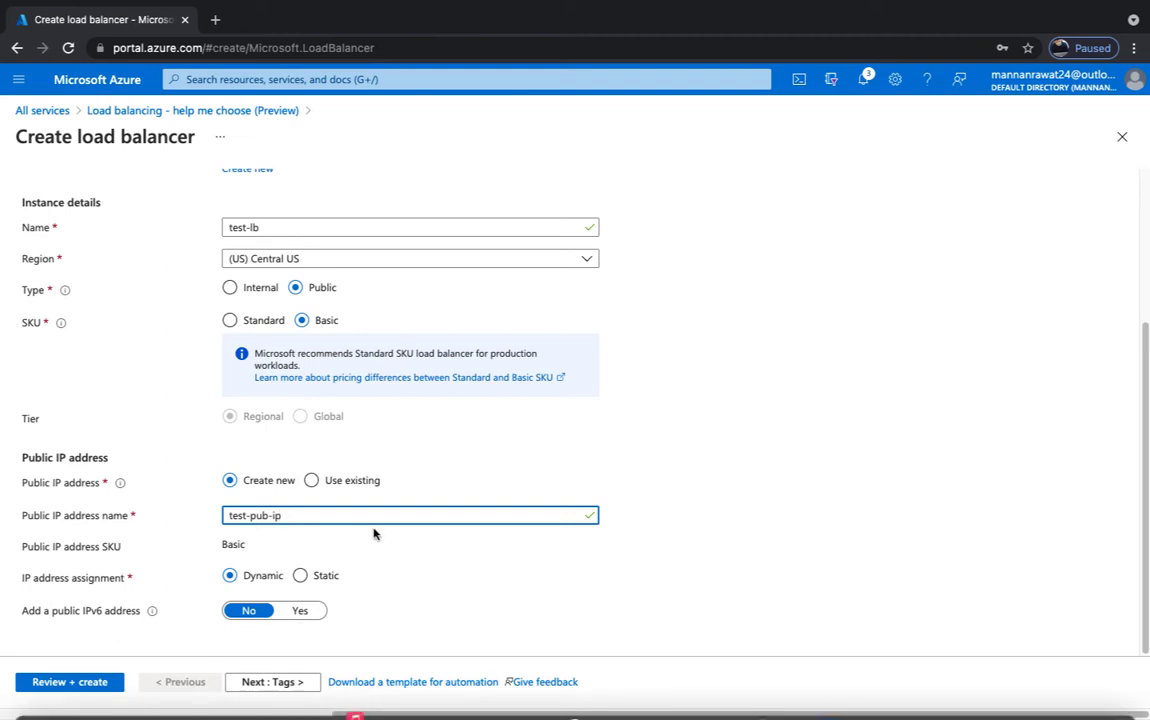
{"action": "left_click", "coordinate": [58, 682]}
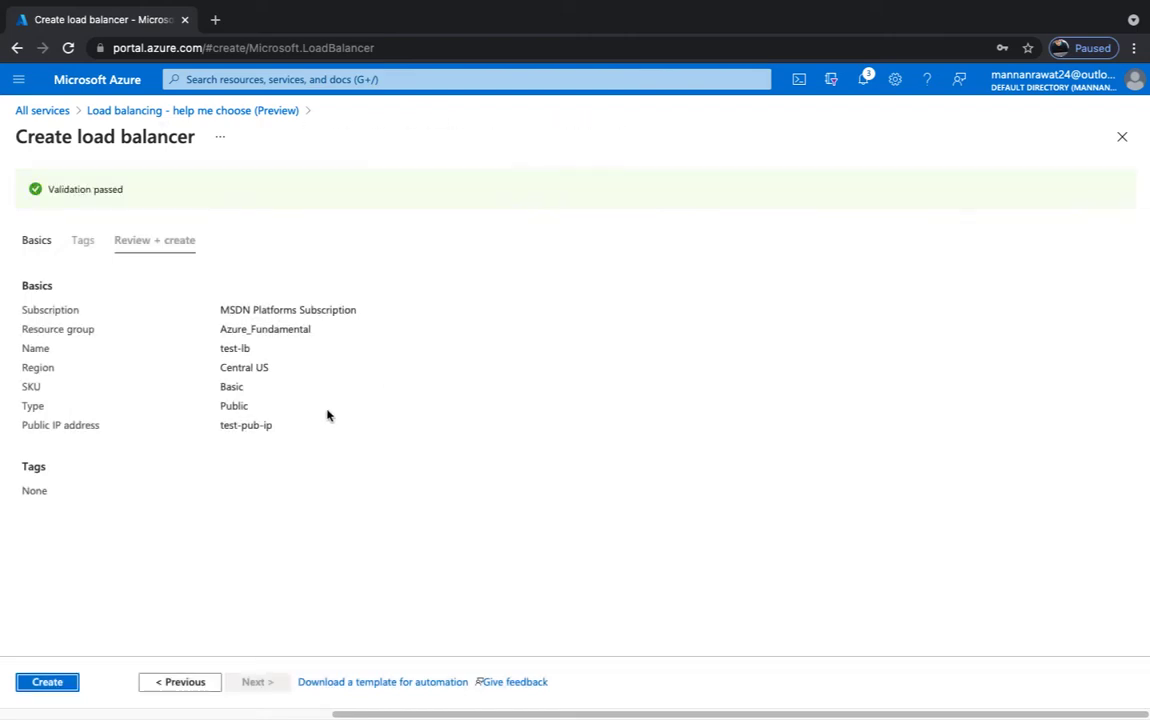
- Deploy the test-lb load balancer and switch to the Mac desktop
{"action": "left_click", "coordinate": [47, 682]}
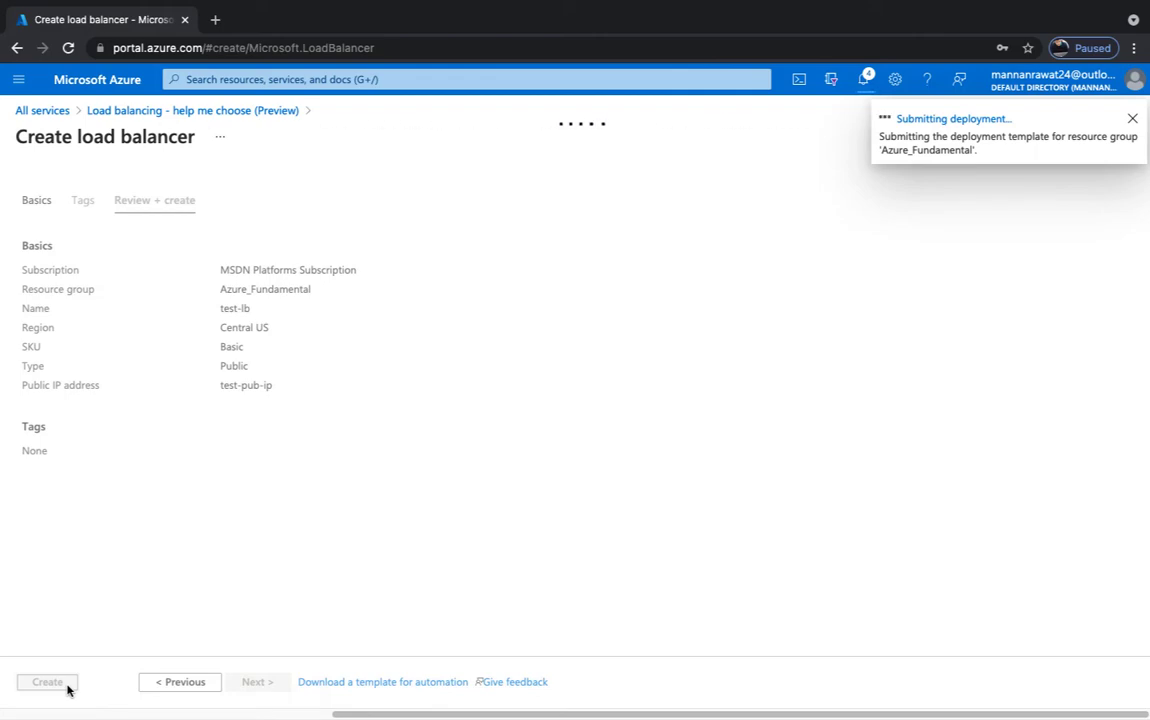
{"action": "key", "text": "ctrl+Left"}
{"action": "key", "text": "ctrl+Left"}
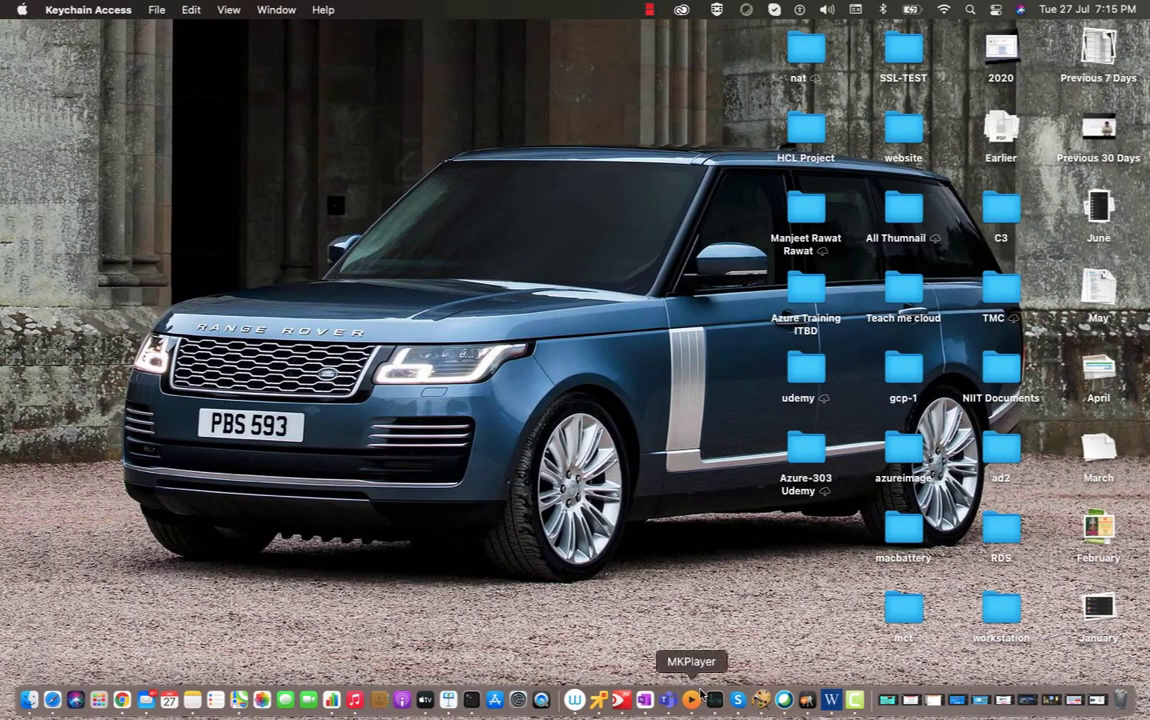
- Bring up the Microsoft Remote Desktop window from the Dock
{"action": "key", "text": "super+space"}
{"action": "type", "text": "re"}
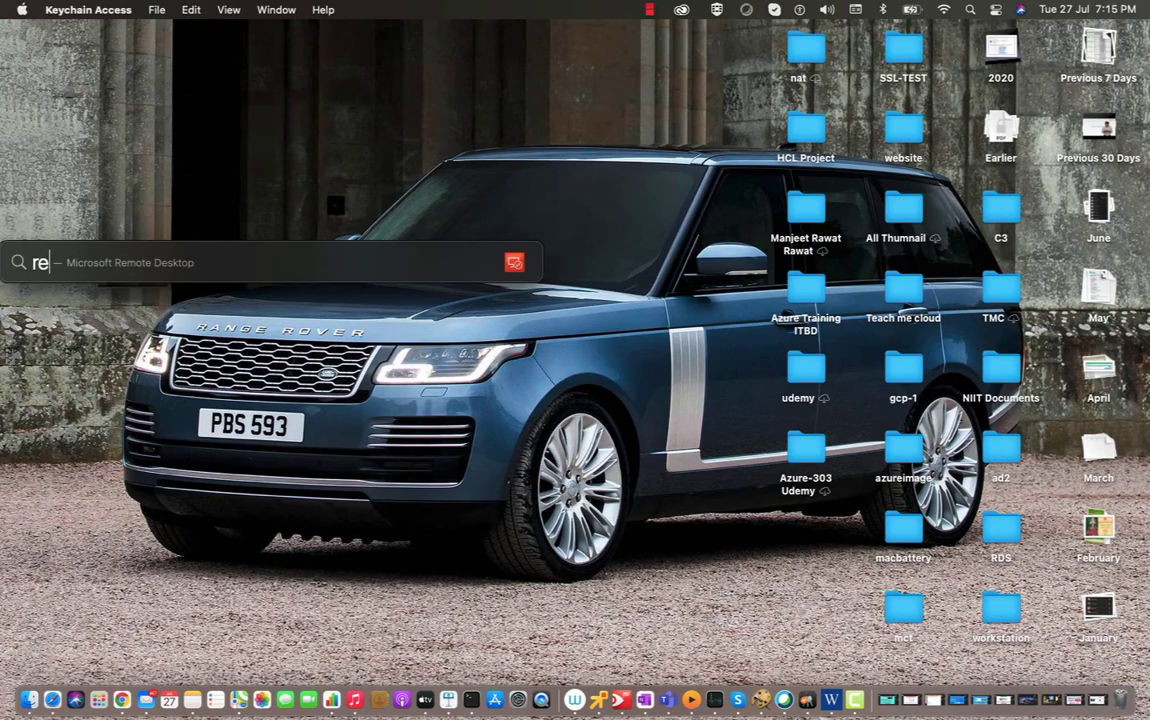
{"action": "key", "text": "Escape"}
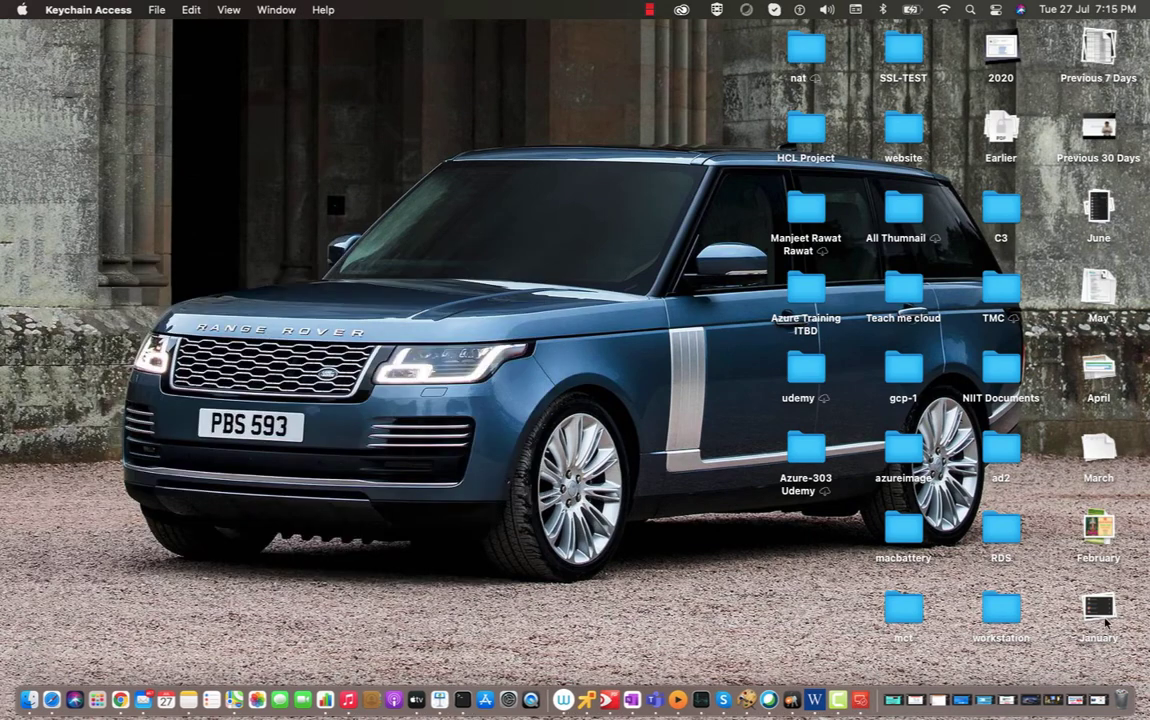
{"action": "right_click", "coordinate": [860, 700]}
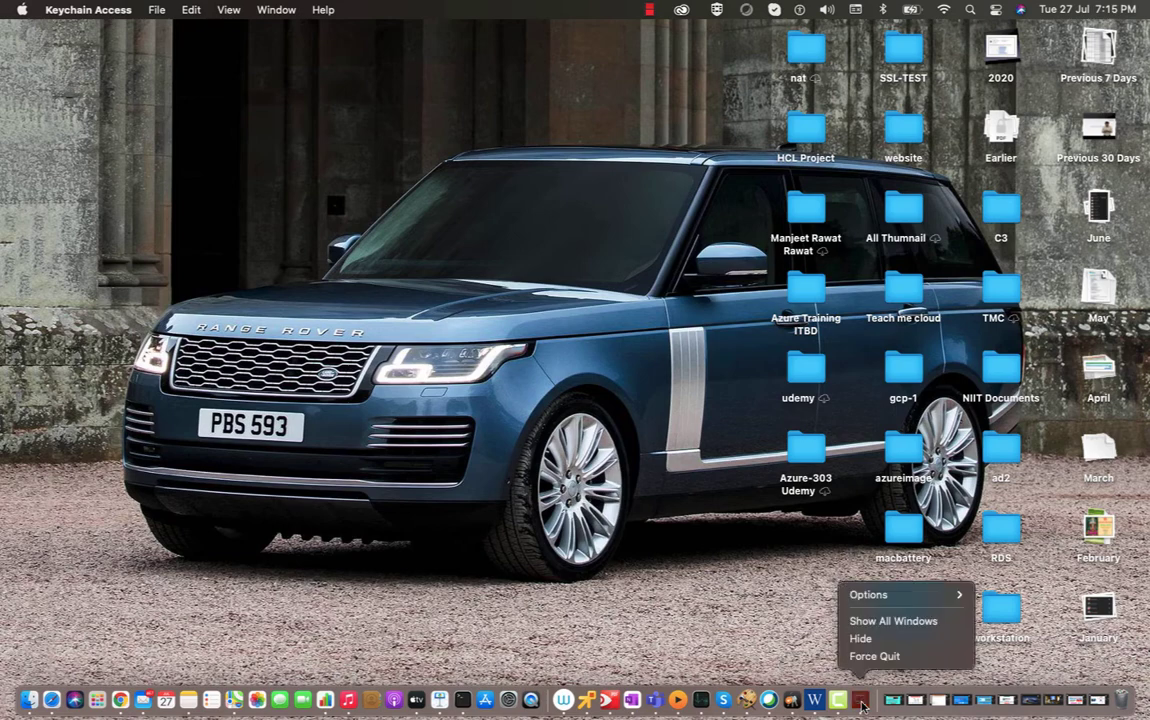
{"action": "left_click", "coordinate": [772, 608]}
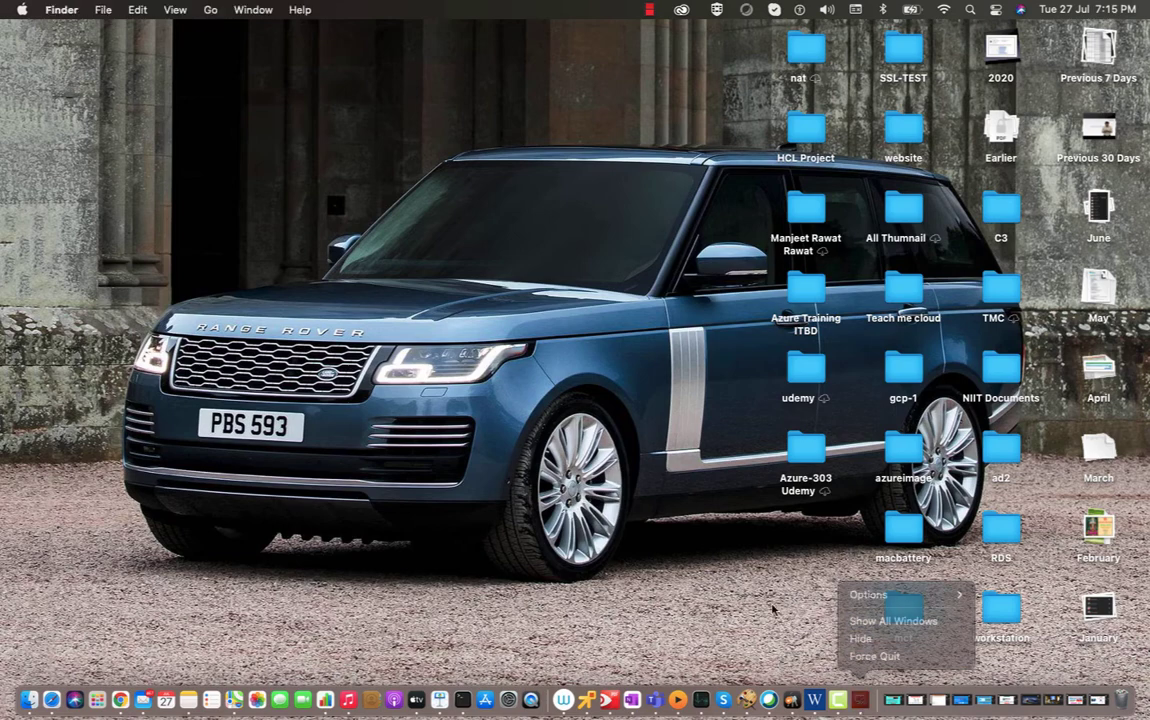
{"action": "right_click", "coordinate": [860, 700]}
{"action": "left_click", "coordinate": [781, 511]}
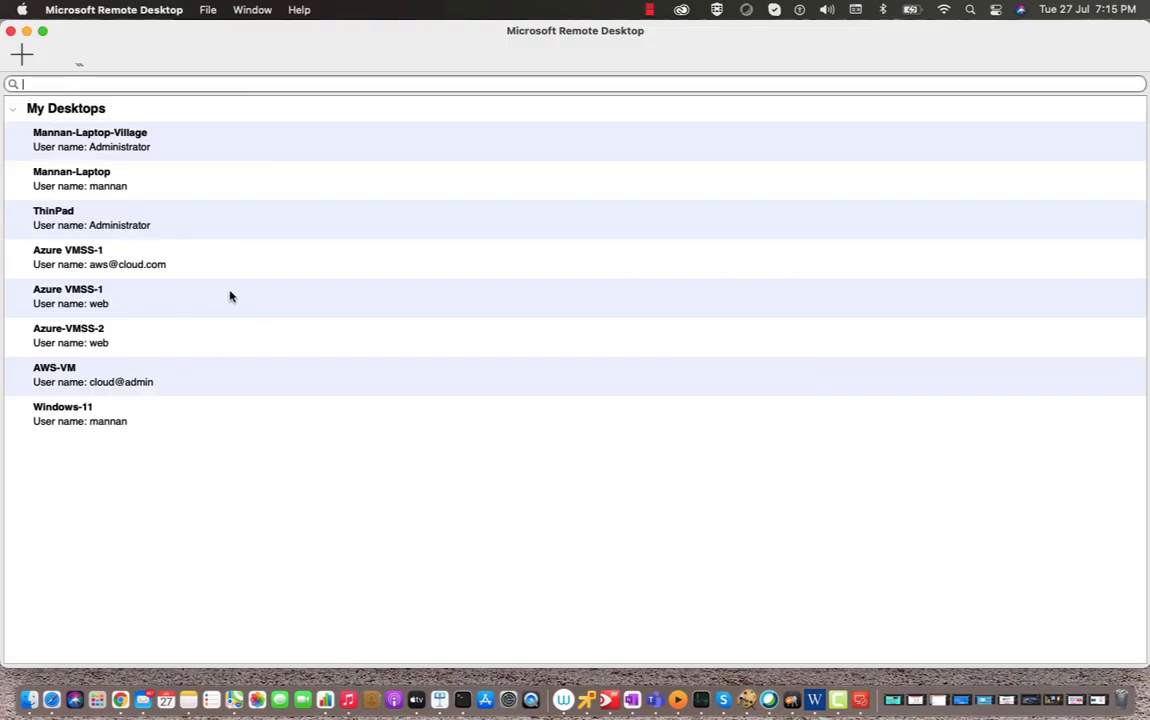
- Connect to the laptop entry, accept the certificate, dismiss the 40.78.138.14:9595 failure, and minimize
{"action": "double_click", "coordinate": [96, 172]}
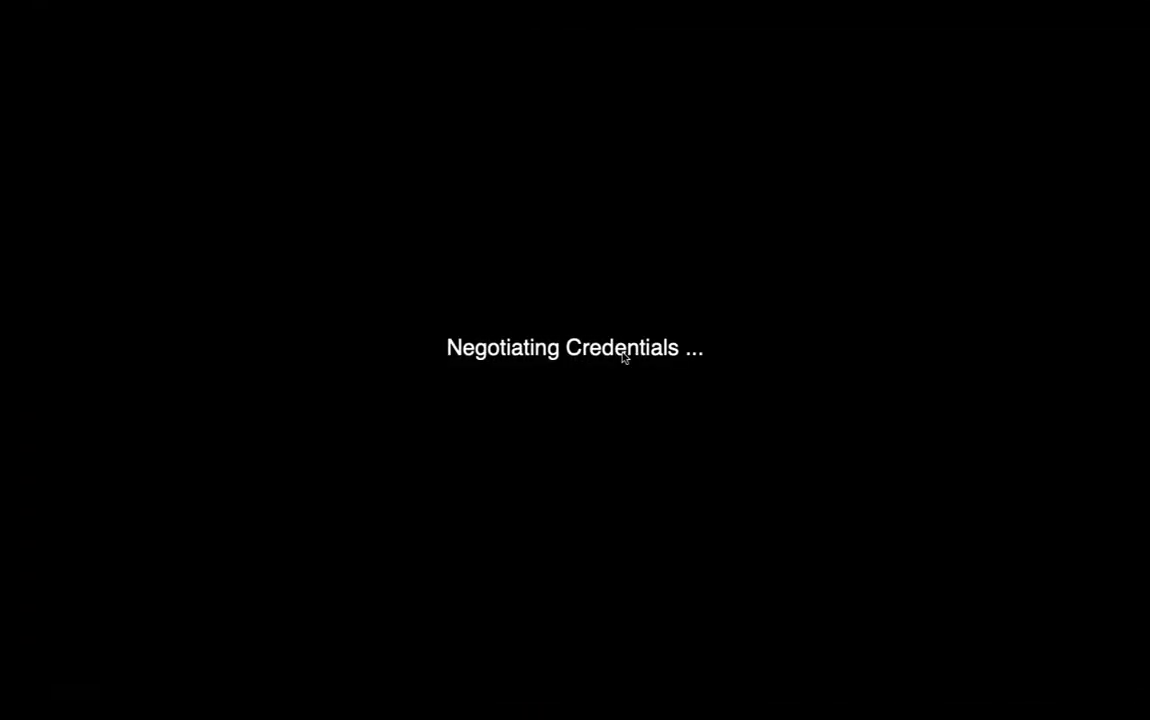
{"action": "left_click", "coordinate": [778, 283]}
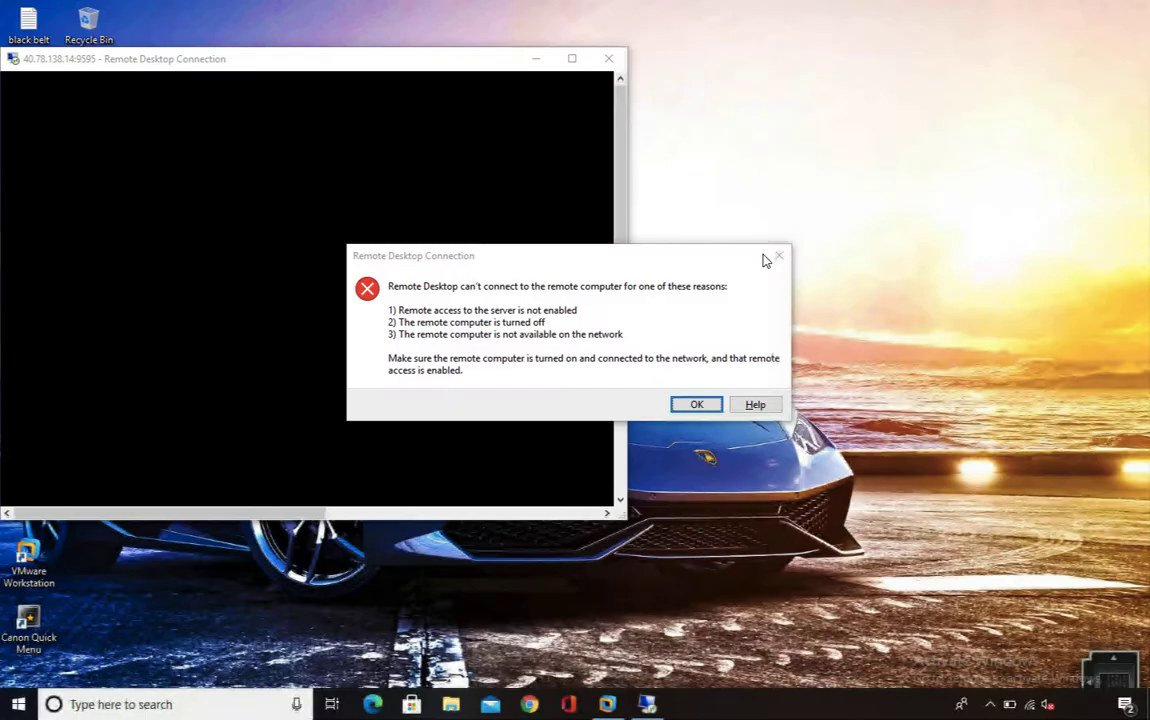
{"action": "left_click", "coordinate": [700, 404]}
{"action": "left_click", "coordinate": [717, 136]}
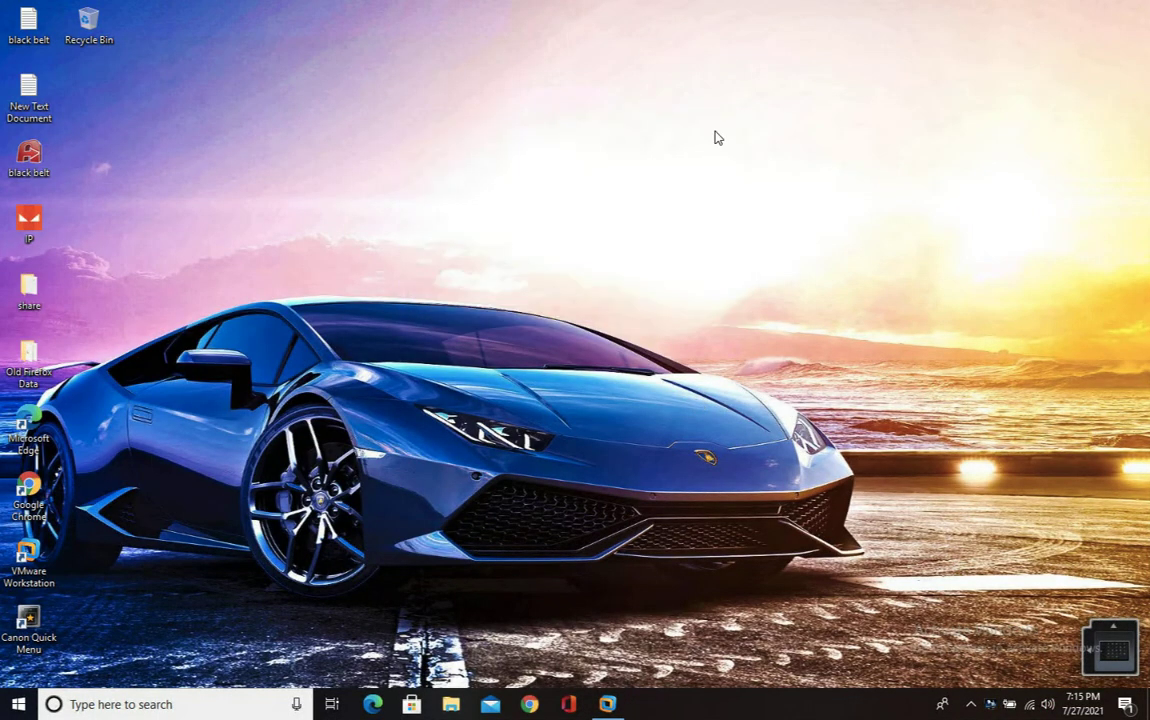
{"action": "key", "text": "ctrl+Right"}
{"action": "key", "text": "ctrl+Left"}
{"action": "key", "text": "ctrl+Left"}
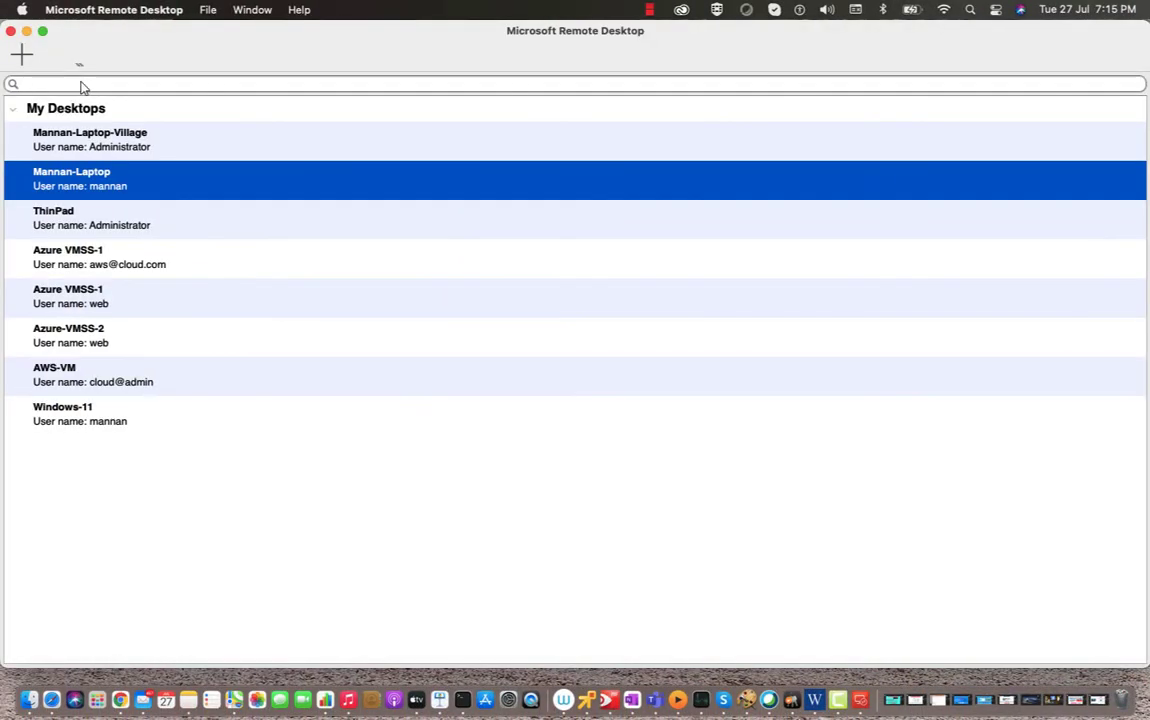
{"action": "left_click", "coordinate": [25, 33]}
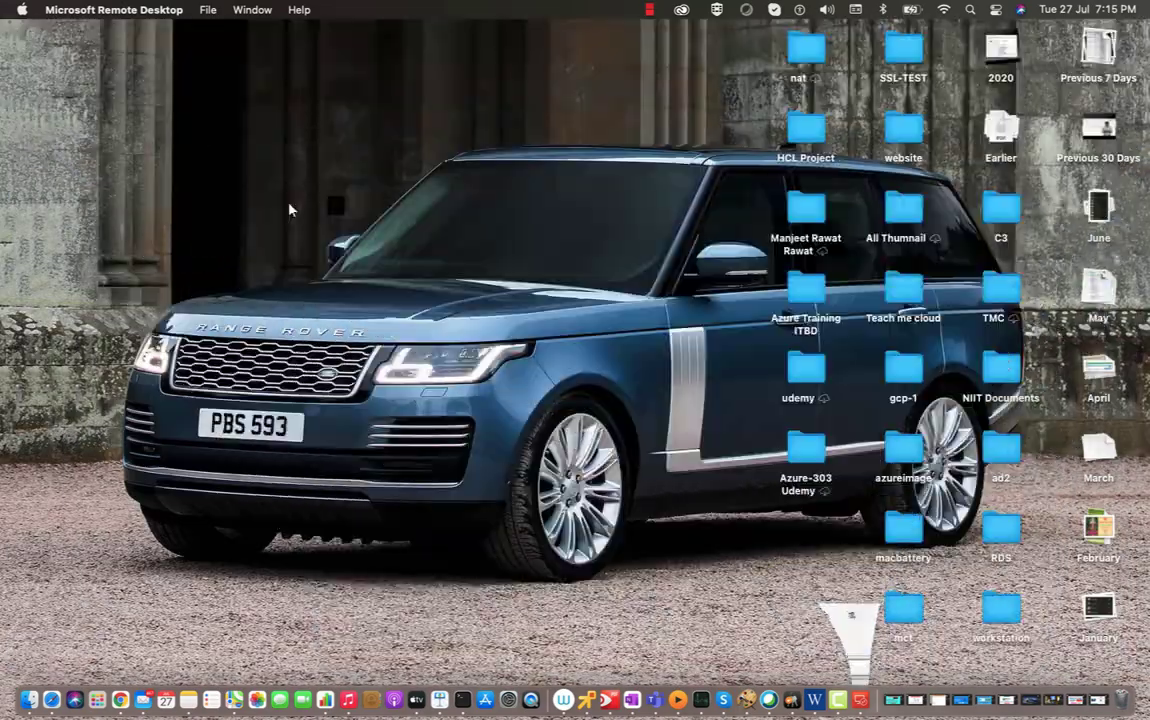
{"action": "key", "text": "ctrl+Right"}
{"action": "key", "text": "ctrl+Right"}
{"action": "key", "text": "ctrl+Right"}
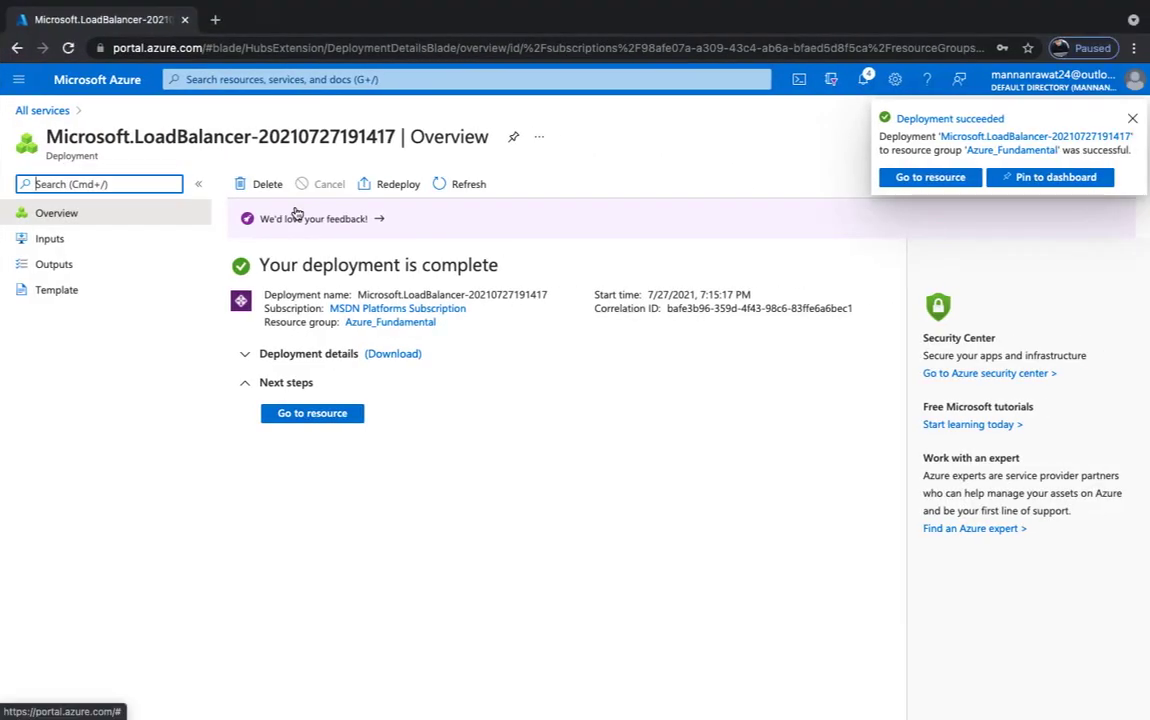
- Dismiss the deployment notification, open test-lb and view its empty Backend pools page
{"action": "left_click", "coordinate": [1129, 119]}
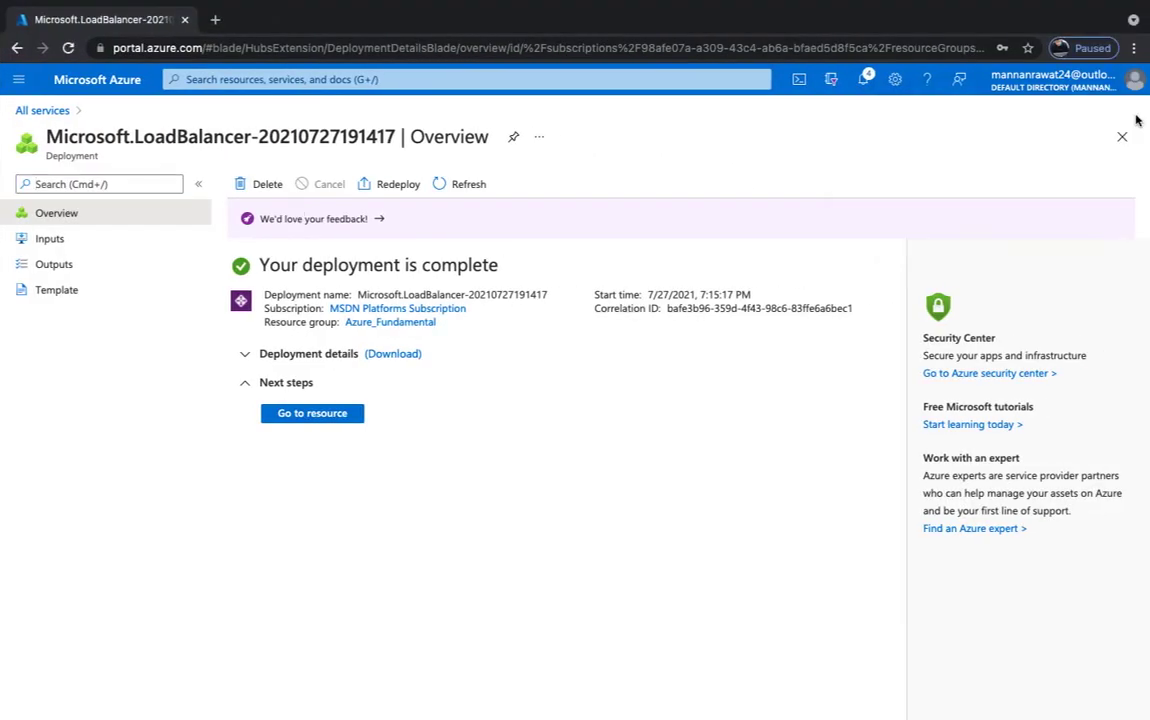
{"action": "left_click", "coordinate": [308, 415]}
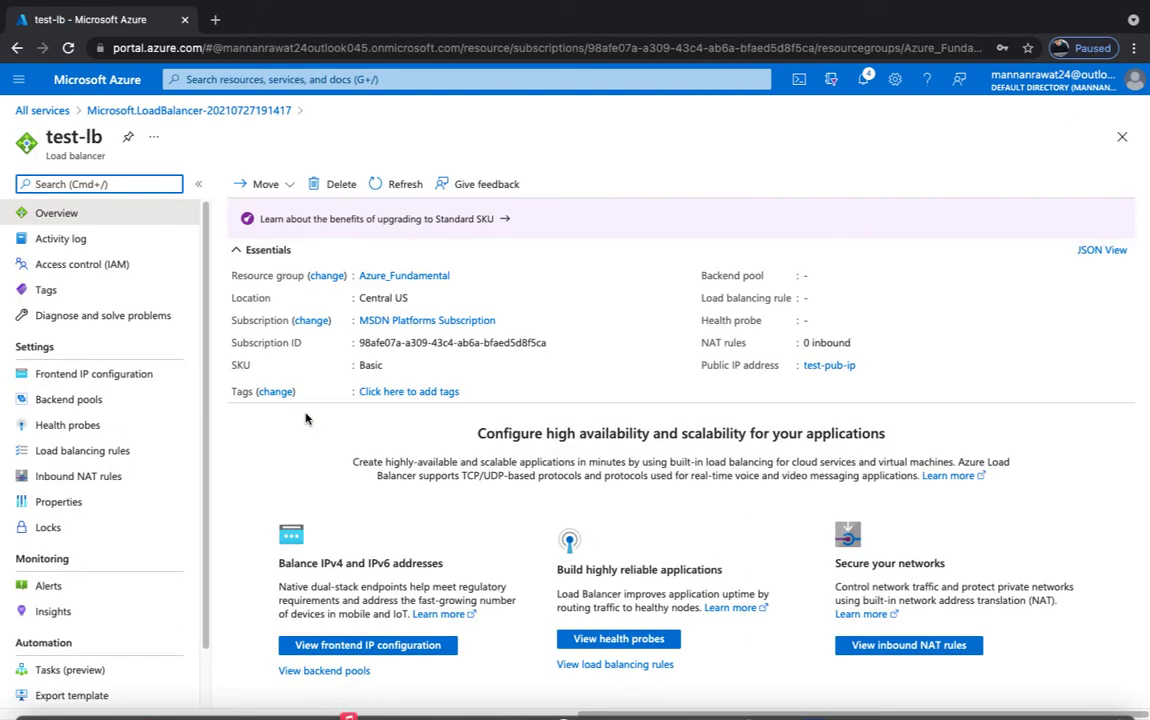
{"action": "left_click", "coordinate": [72, 406]}
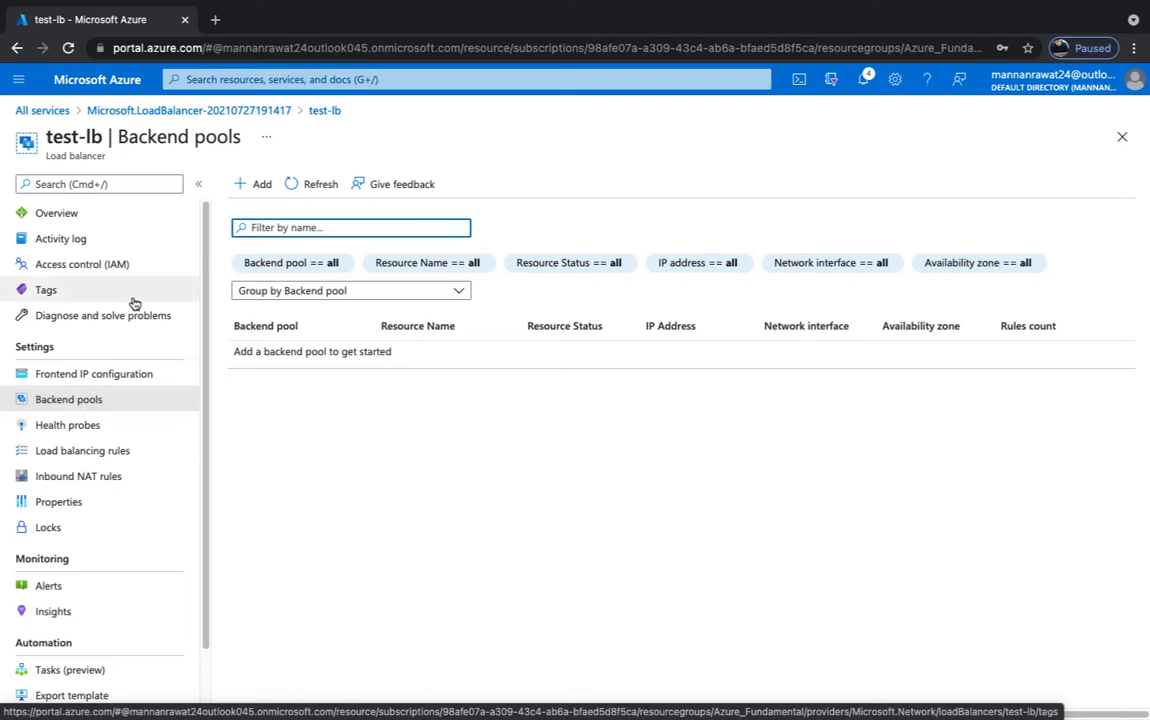
- Start a backend pool named test-pool on Azure_Fundamental-vnet, associated with virtual machines
{"action": "left_click", "coordinate": [259, 186]}
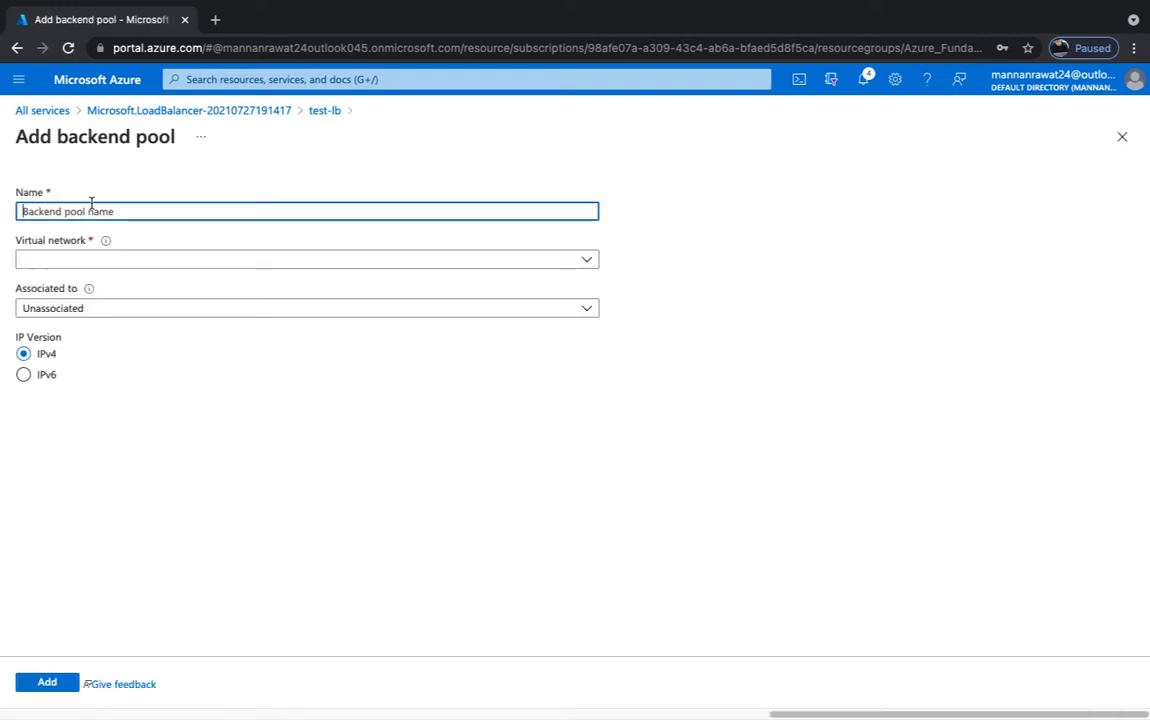
{"action": "left_click", "coordinate": [91, 204]}
{"action": "type", "text": "test-p"}
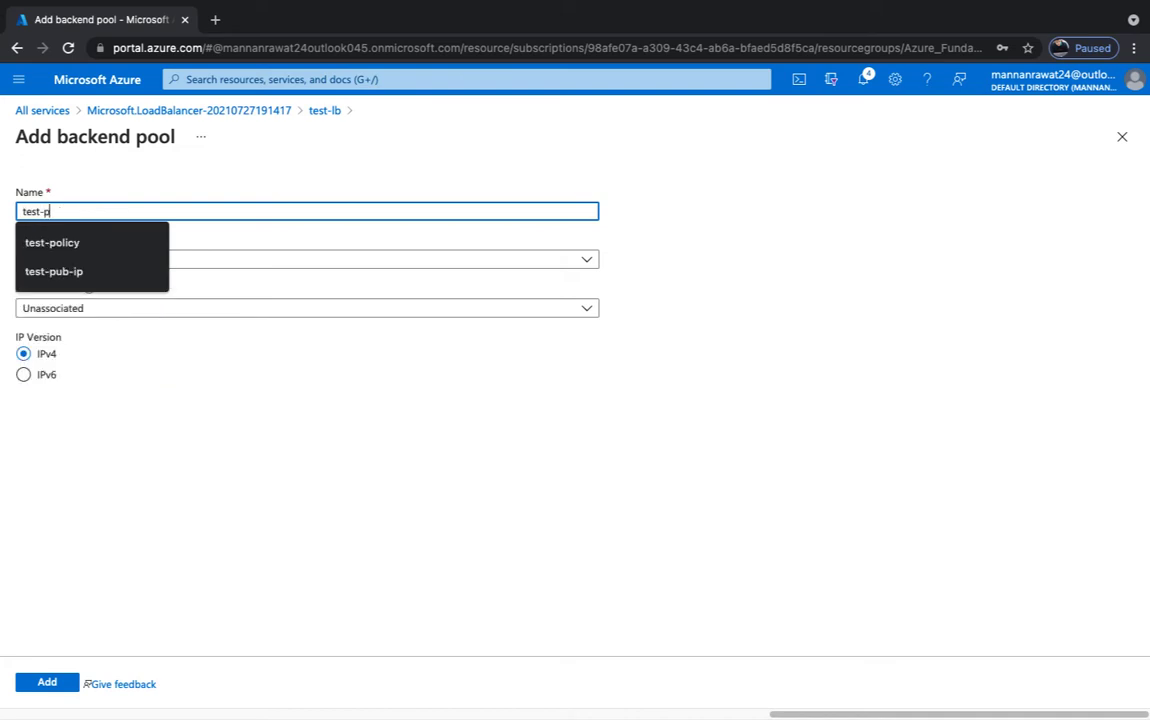
{"action": "type", "text": "ool"}
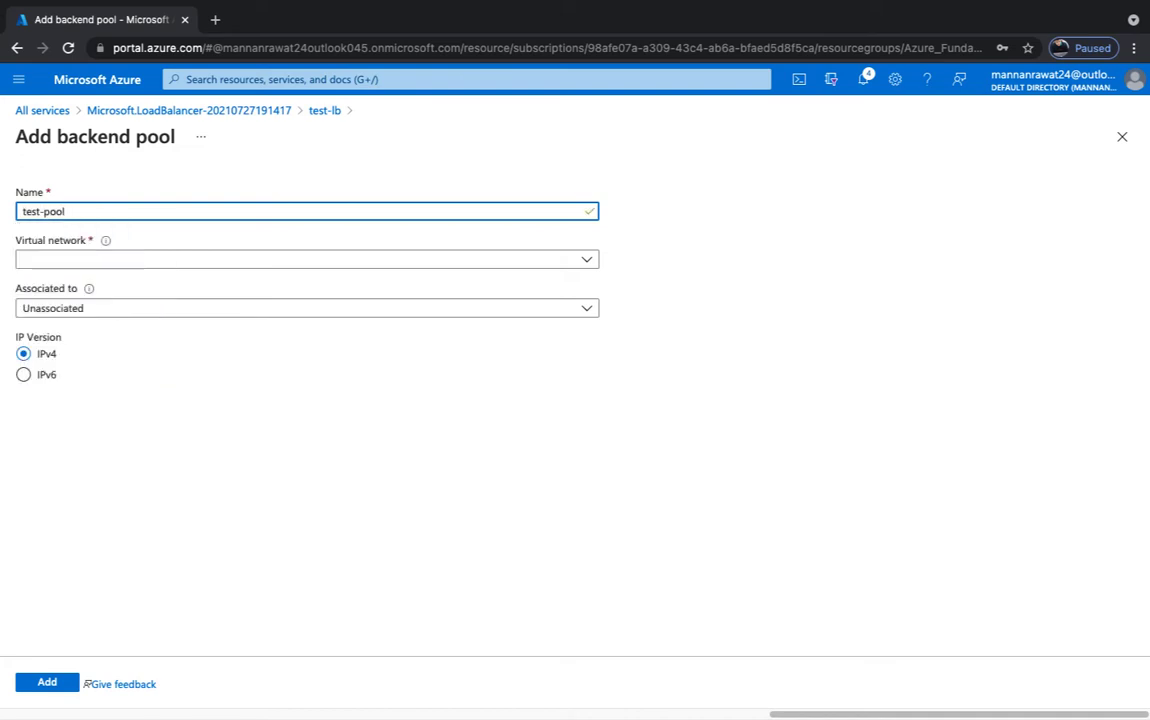
{"action": "left_click", "coordinate": [90, 261]}
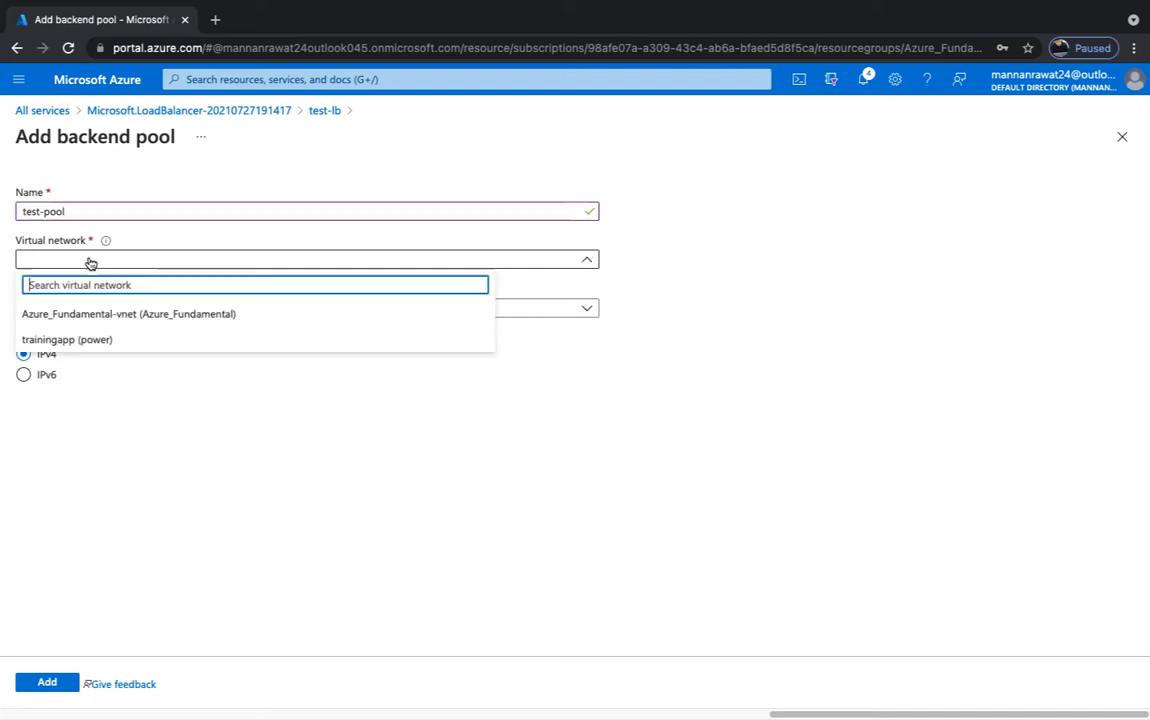
{"action": "left_click", "coordinate": [91, 316]}
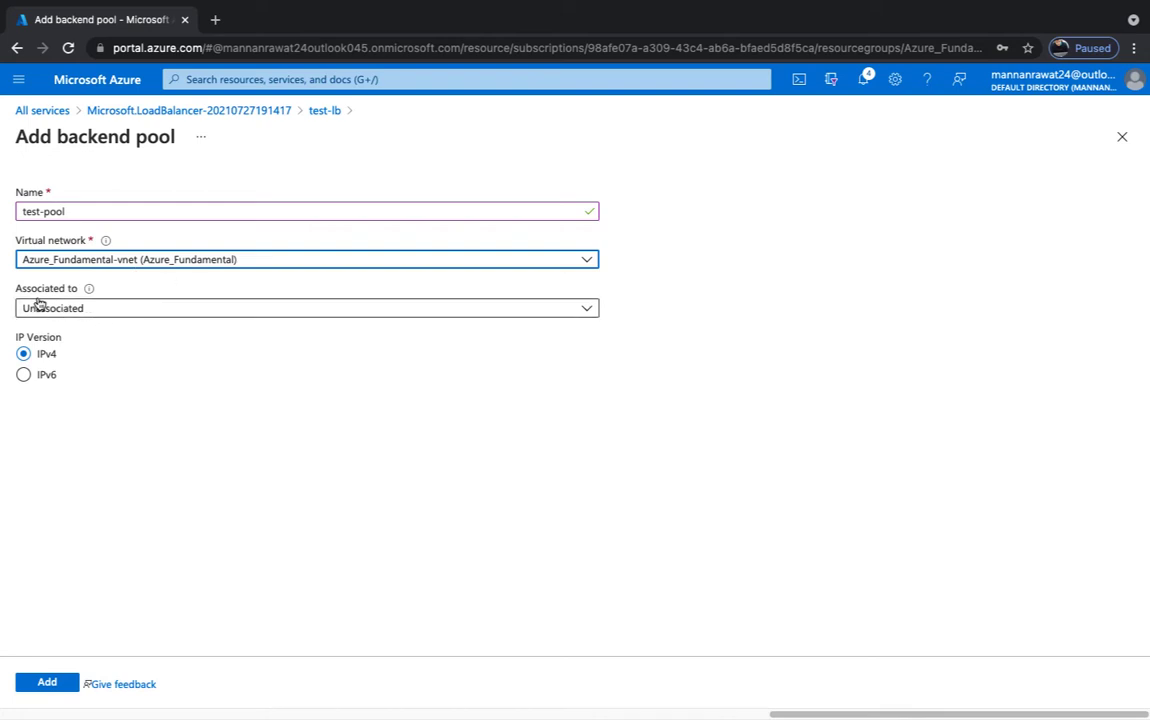
{"action": "left_click", "coordinate": [117, 312]}
{"action": "left_click", "coordinate": [66, 358]}
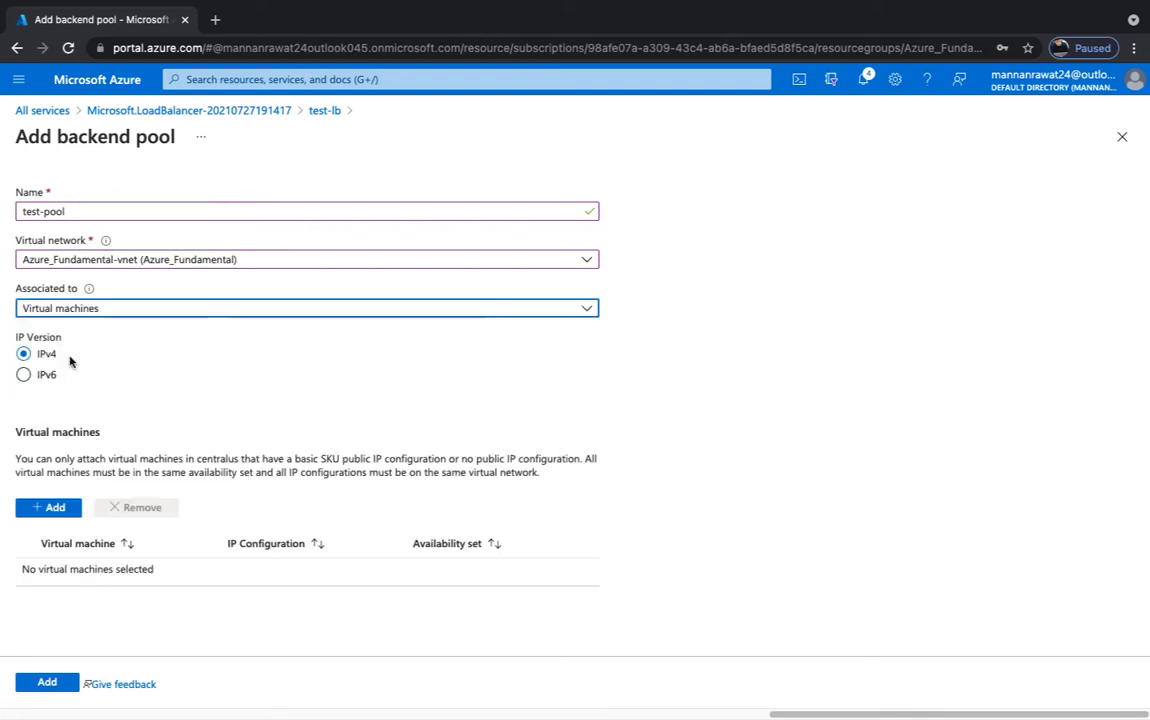
- Add the web-1 and web virtual machines to test-pool and save the pool
{"action": "left_click", "coordinate": [47, 508]}
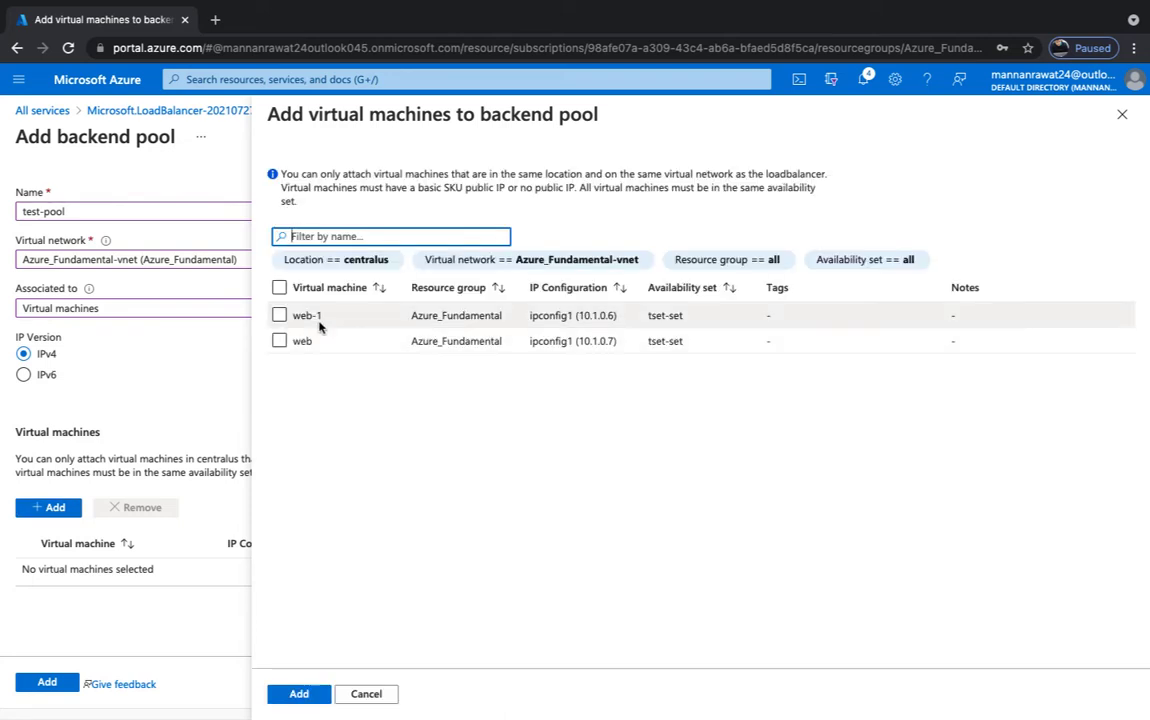
{"action": "left_click", "coordinate": [280, 288]}
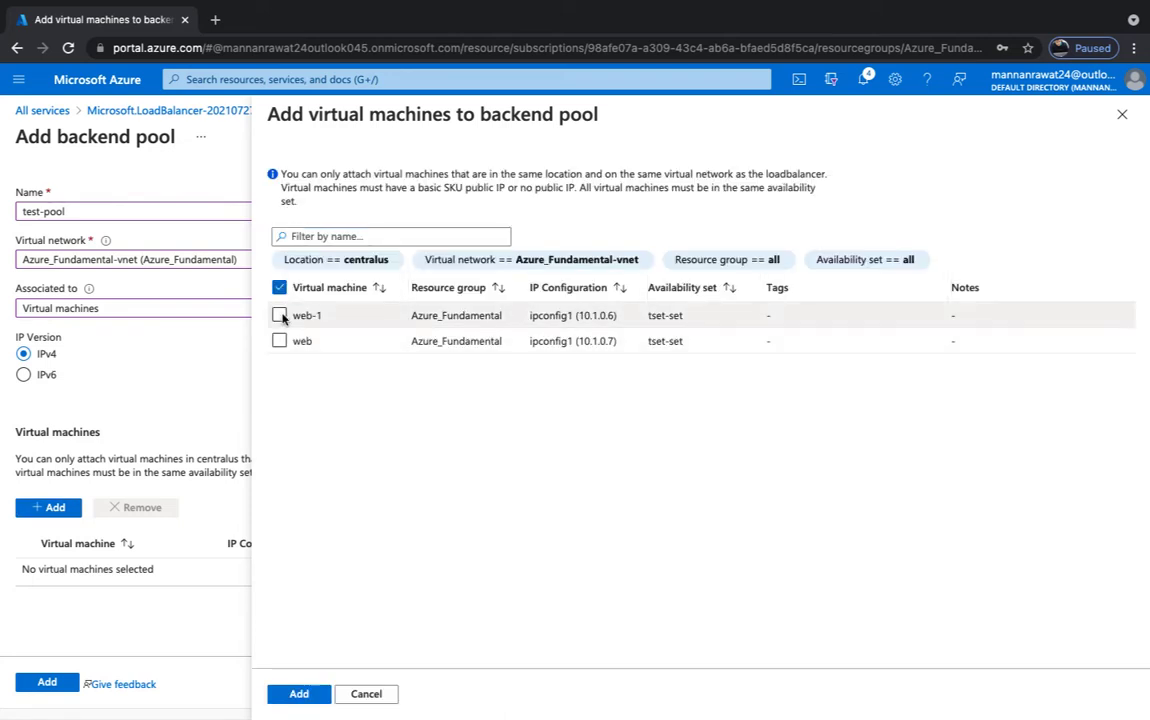
{"action": "left_click", "coordinate": [279, 315]}
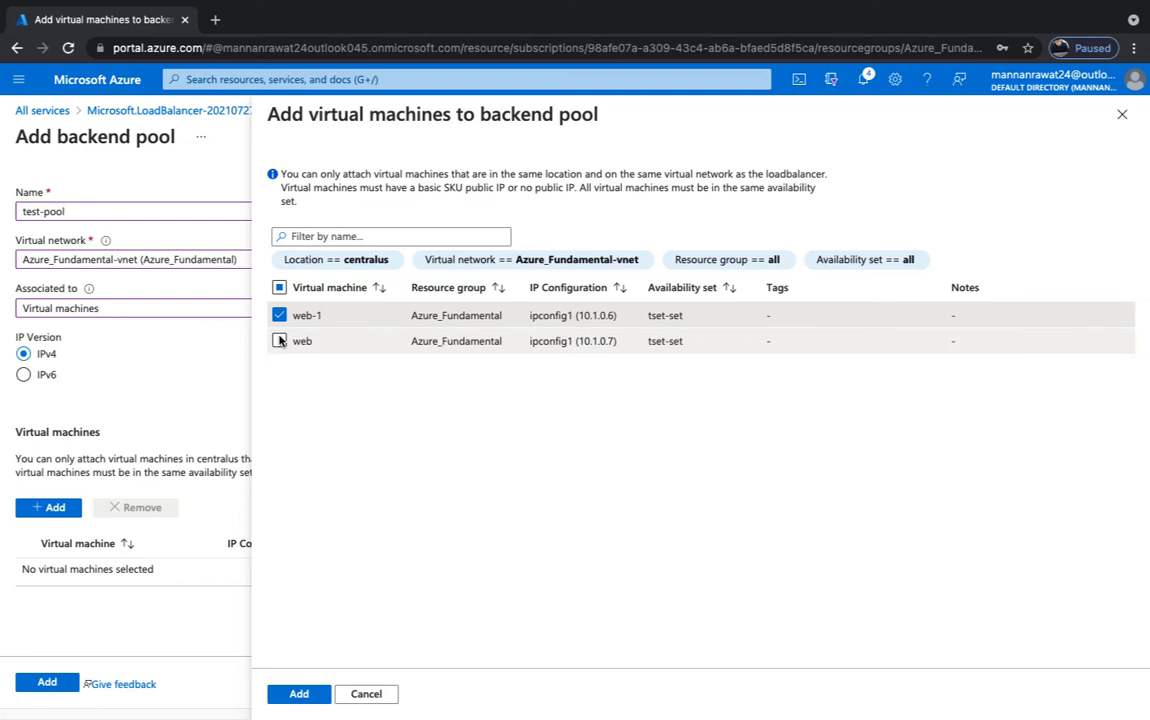
{"action": "left_click", "coordinate": [279, 341]}
{"action": "left_click", "coordinate": [301, 695]}
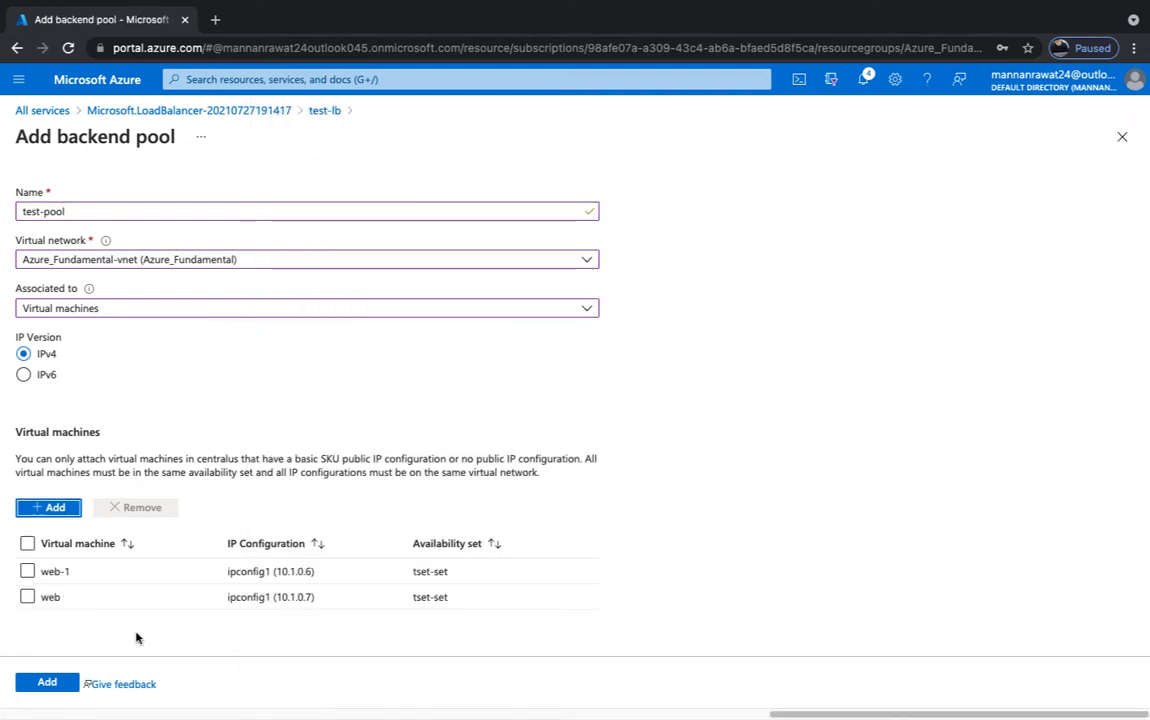
{"action": "left_click", "coordinate": [48, 683]}
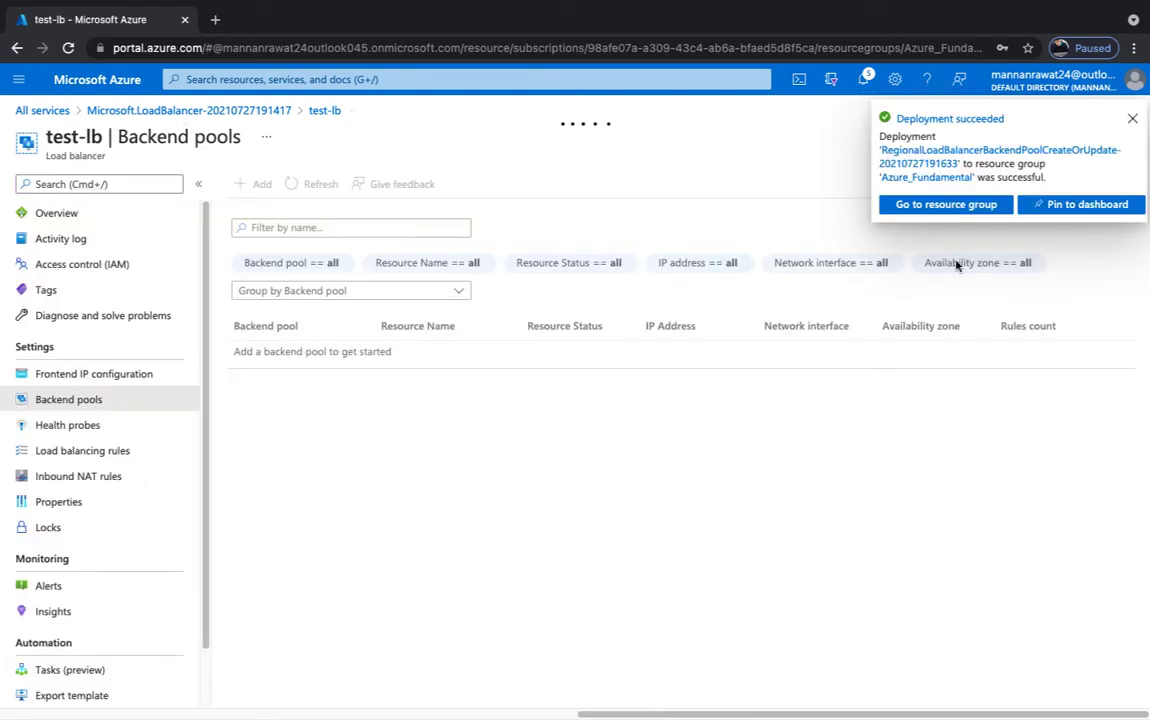
{"action": "left_click", "coordinate": [1134, 119]}
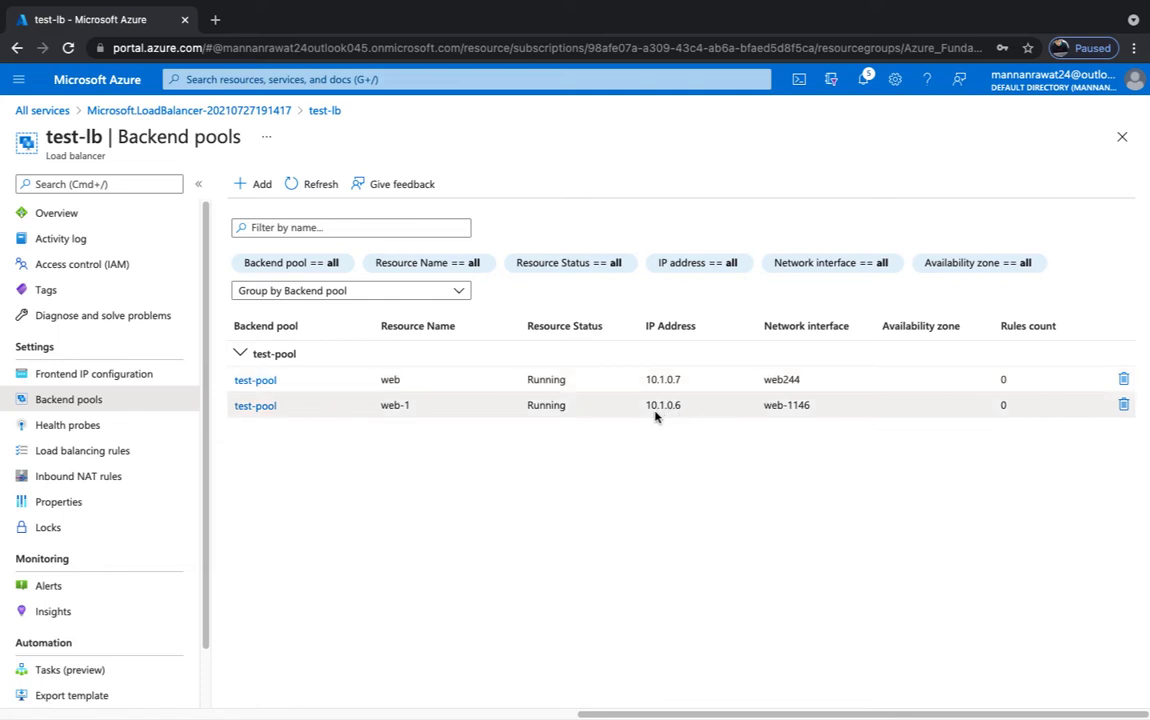
{"action": "left_click", "coordinate": [74, 425]}
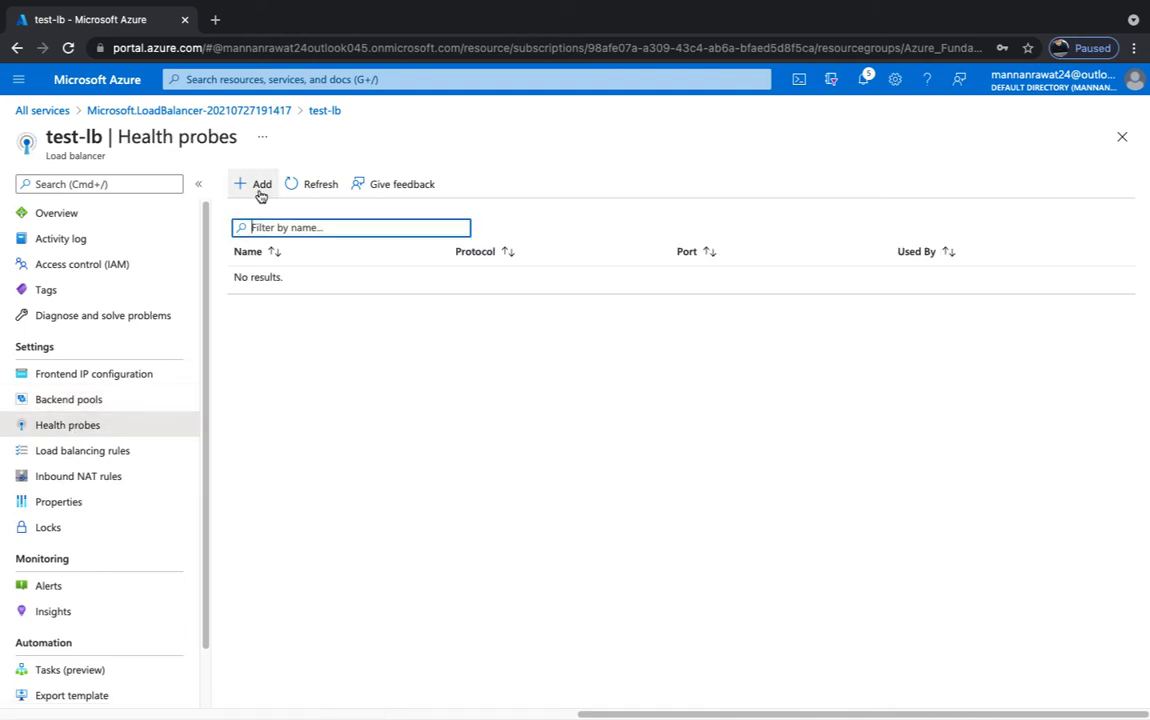
- Create a TCP health probe named test on port 80 and confirm its deployment
{"action": "left_click", "coordinate": [257, 186]}
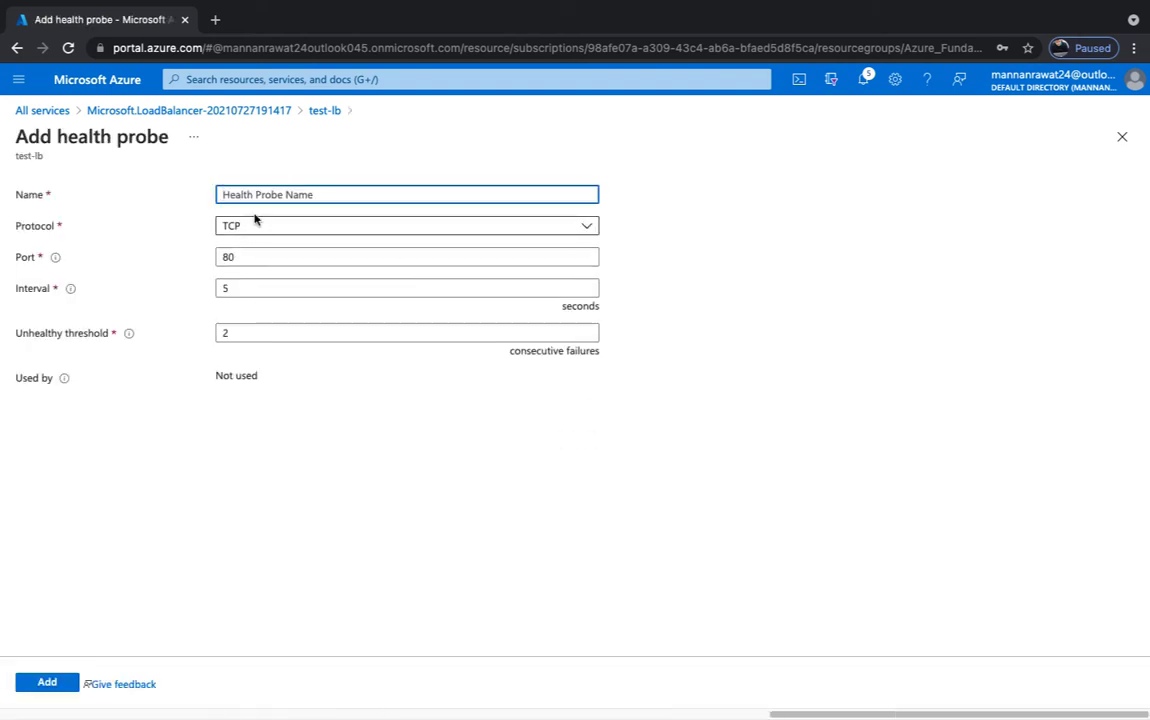
{"action": "type", "text": "test"}
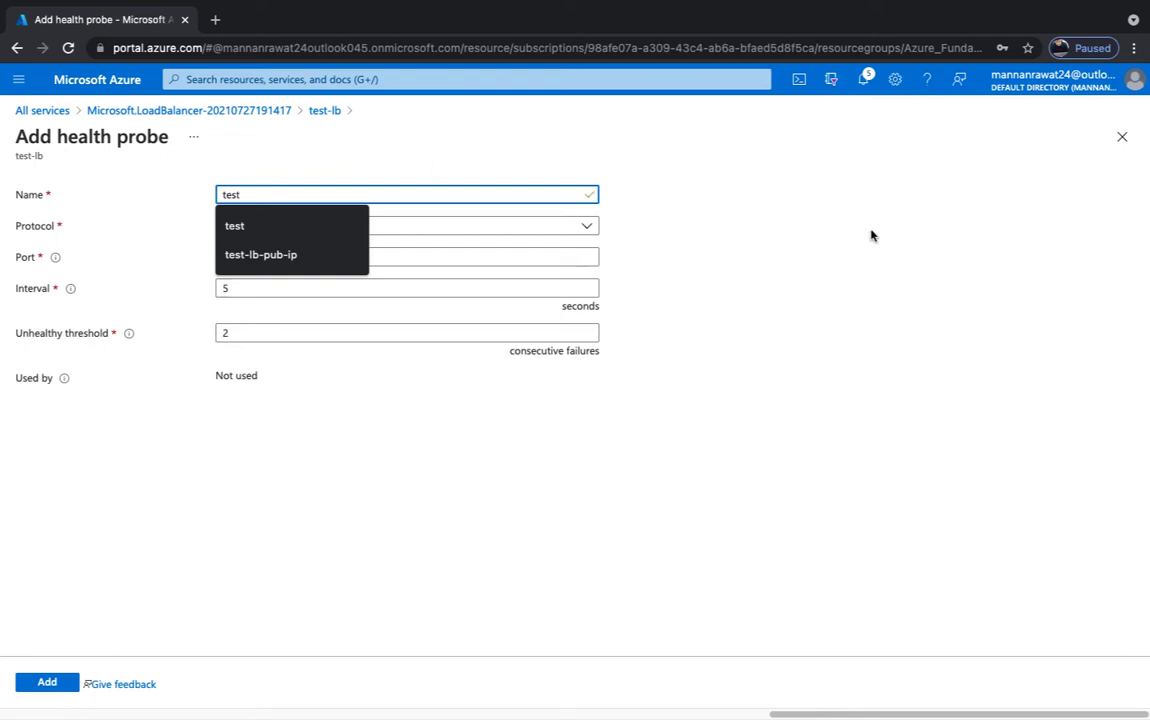
{"action": "left_click", "coordinate": [785, 213]}
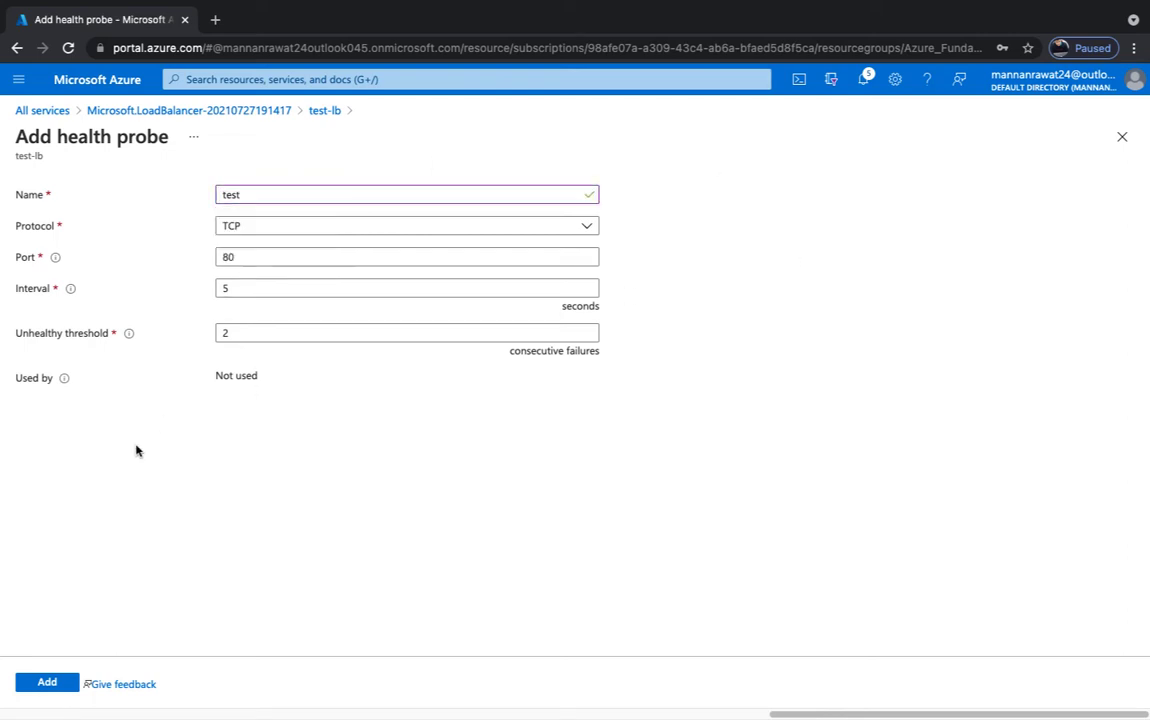
{"action": "left_click", "coordinate": [48, 682]}
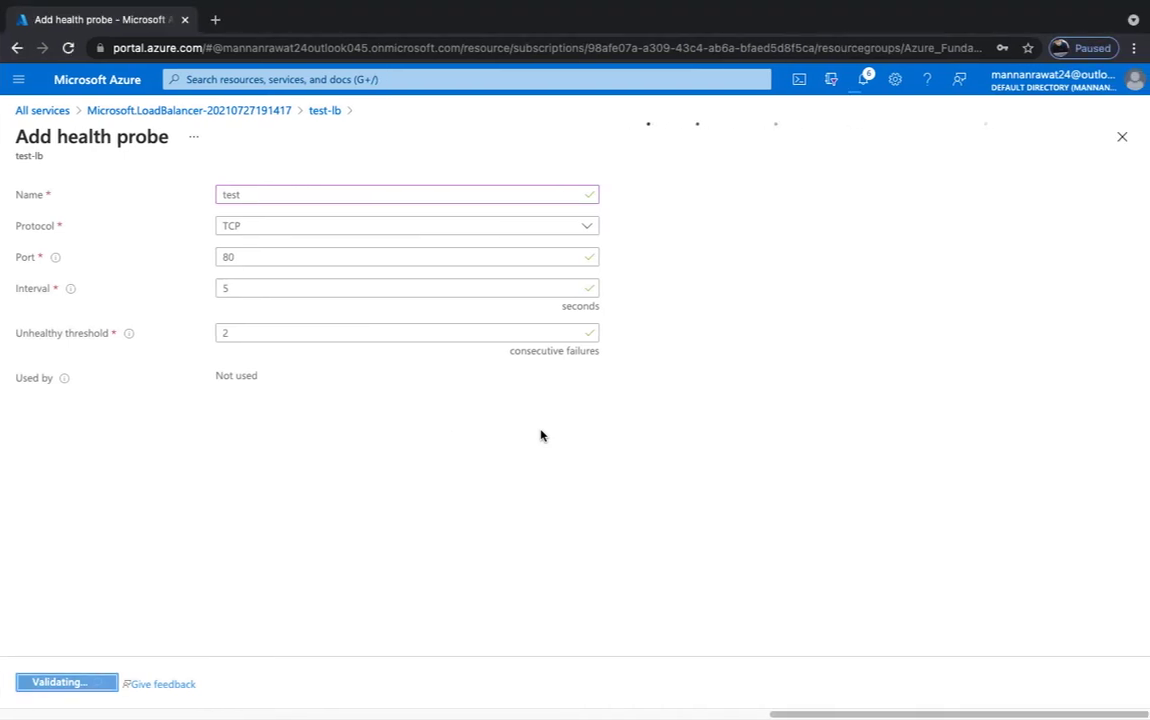
{"action": "left_click", "coordinate": [861, 82]}
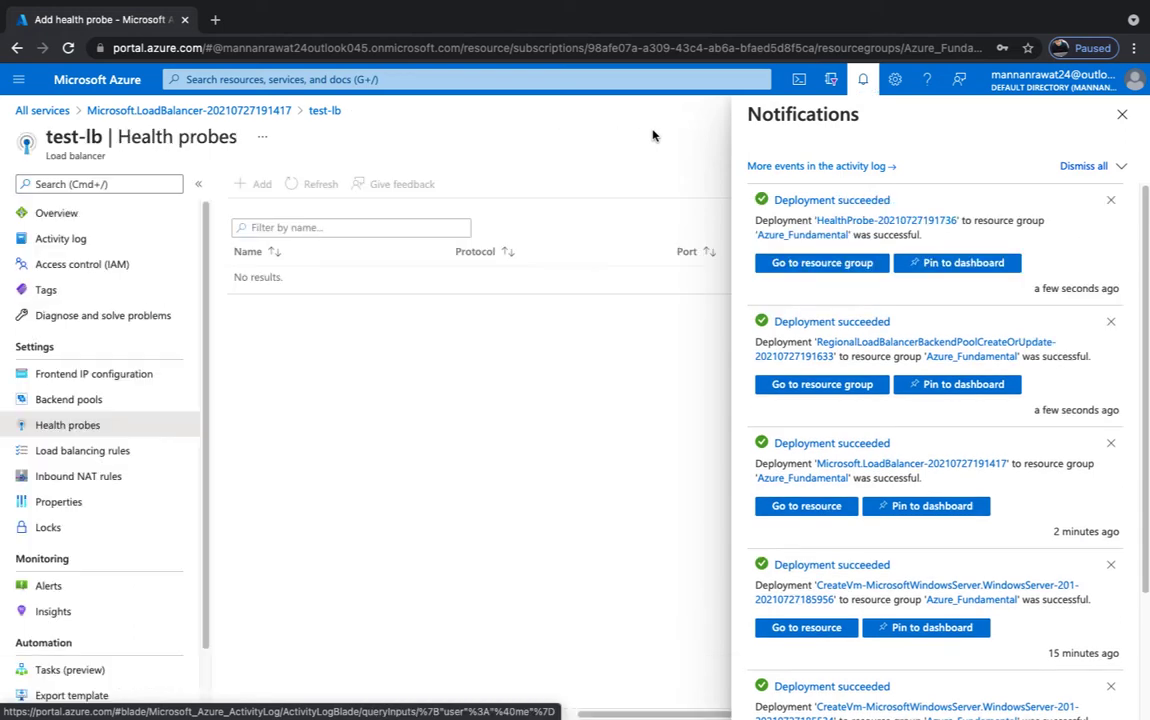
{"action": "left_click", "coordinate": [1122, 114]}
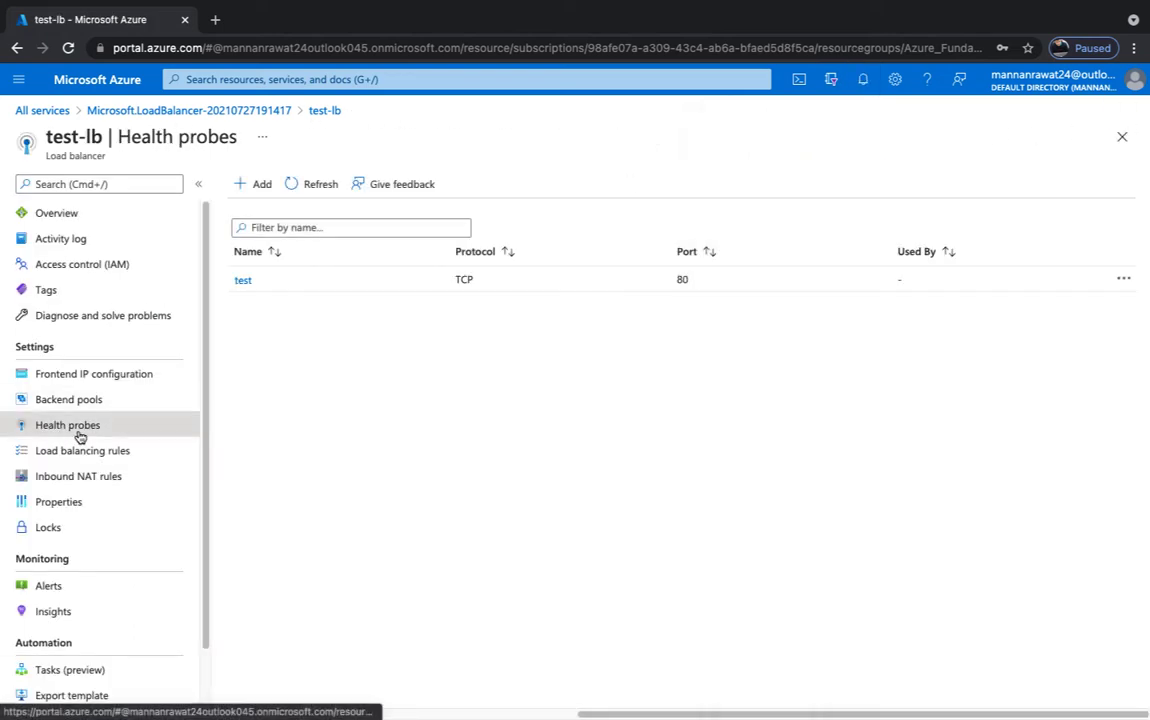
{"action": "left_click", "coordinate": [61, 453]}
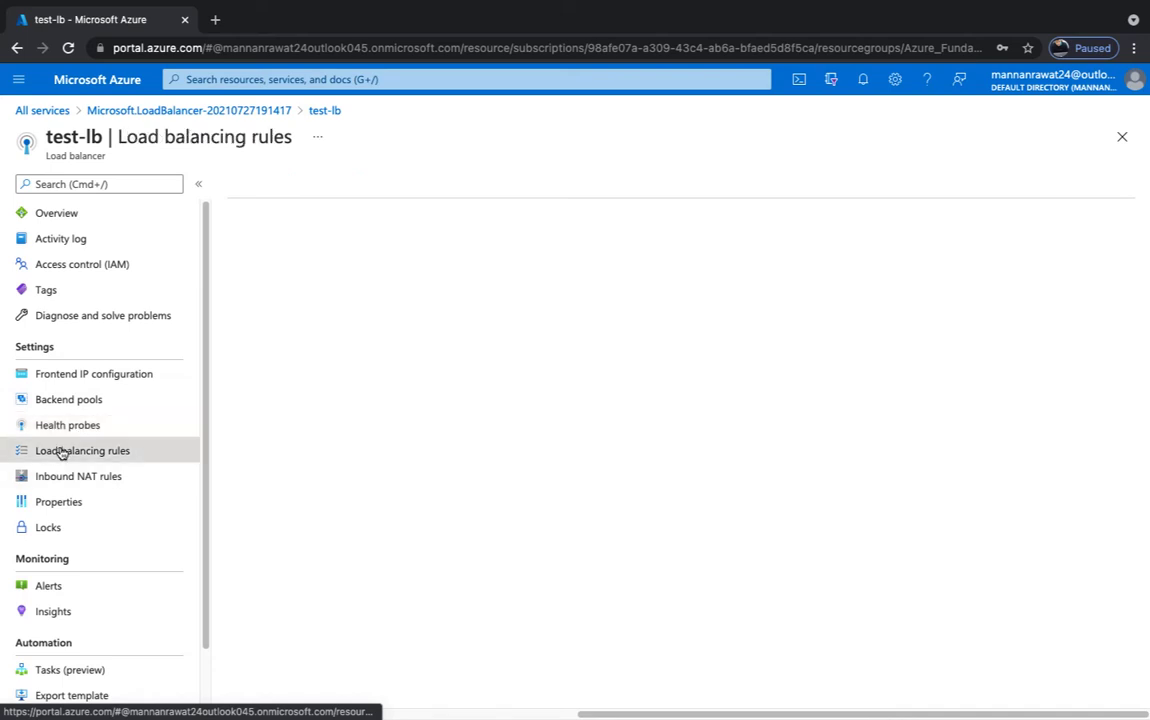
- Name the rule testing on frontend LoadBalancerFrontEnd, with port and backend port 80
{"action": "left_click", "coordinate": [262, 185]}
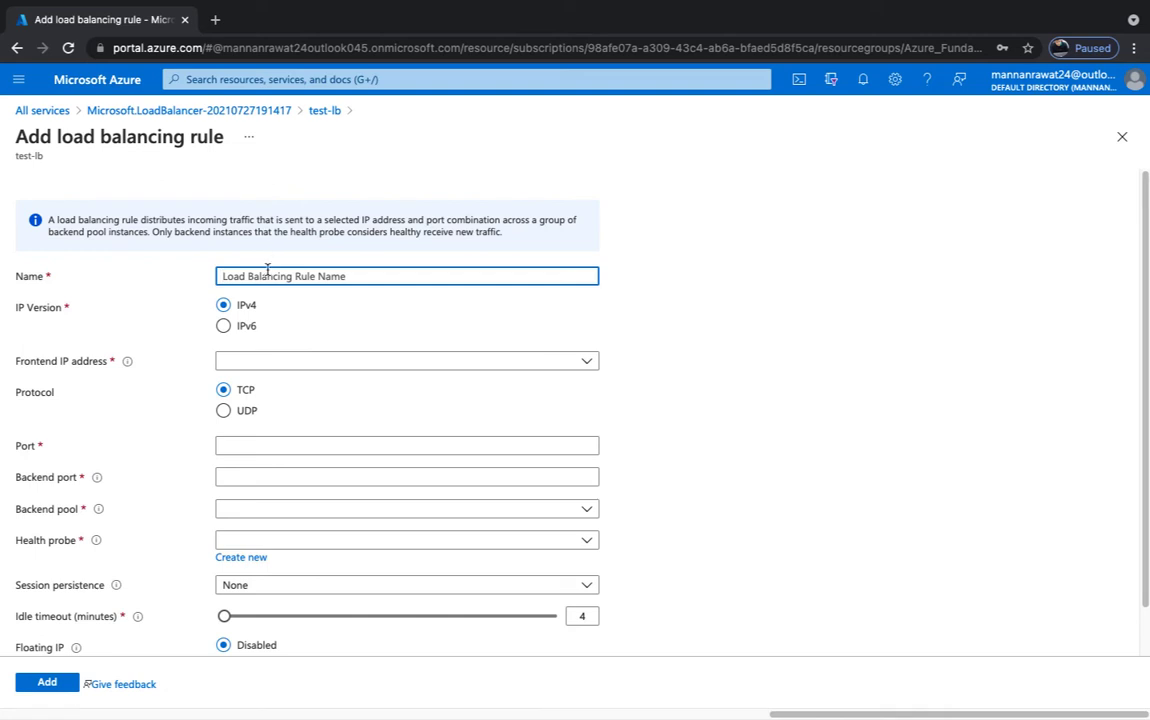
{"action": "type", "text": "testing"}
{"action": "left_click", "coordinate": [254, 361]}
{"action": "left_click", "coordinate": [258, 435]}
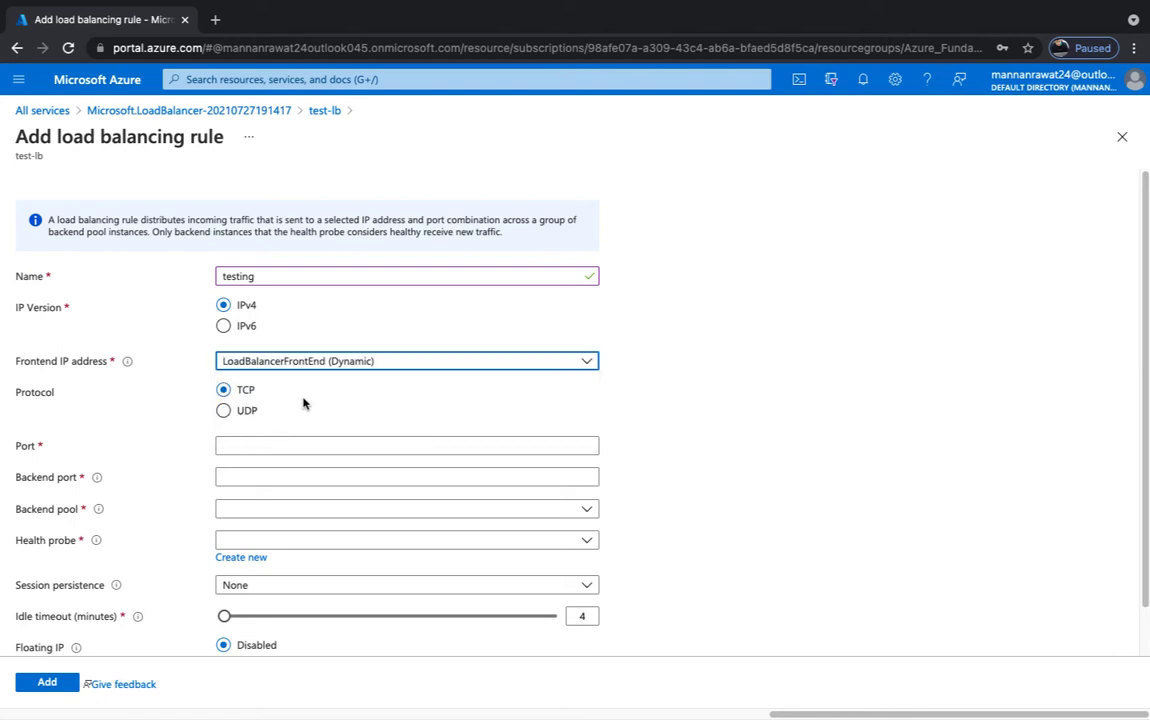
{"action": "scroll", "coordinate": [305, 405], "scroll_direction": "down", "scroll_amount": 1}
{"action": "left_click", "coordinate": [262, 397]}
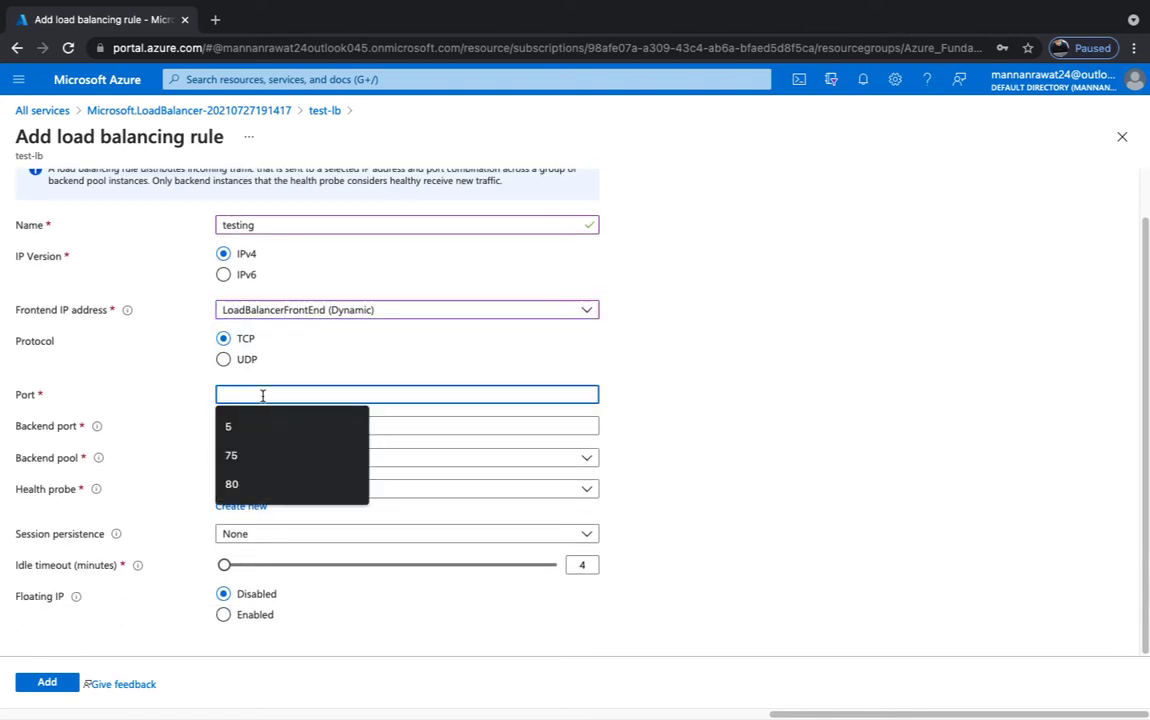
{"action": "type", "text": "80"}
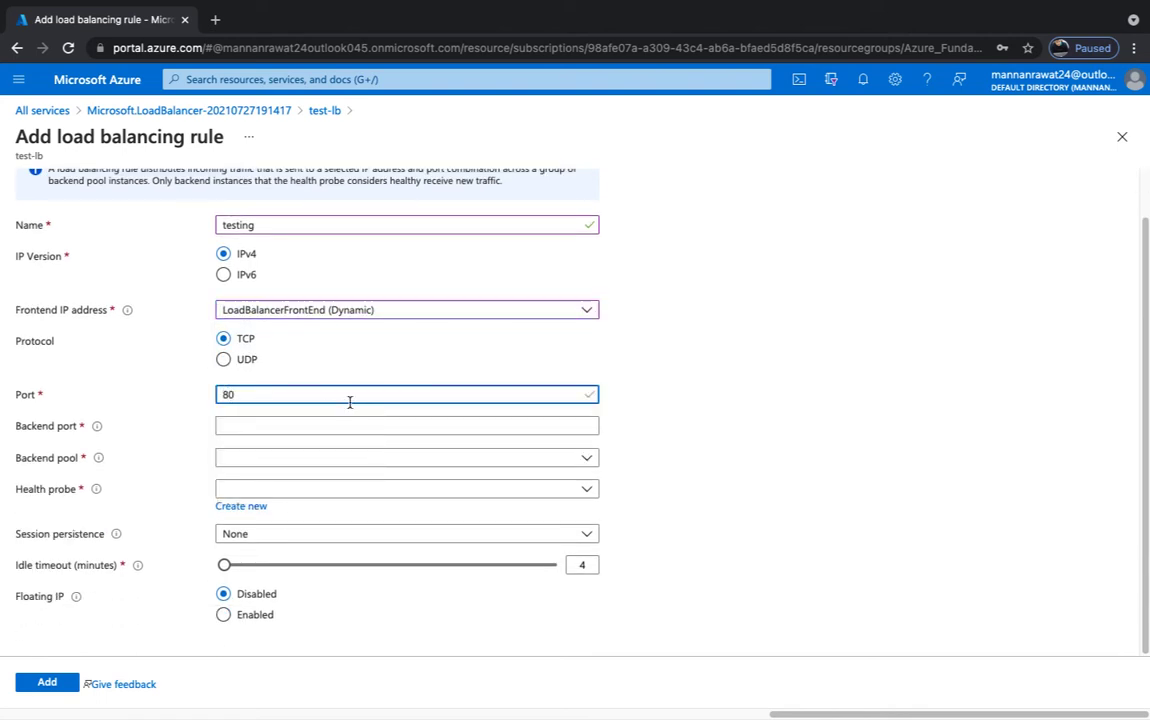
{"action": "left_click", "coordinate": [268, 430]}
{"action": "type", "text": "80"}
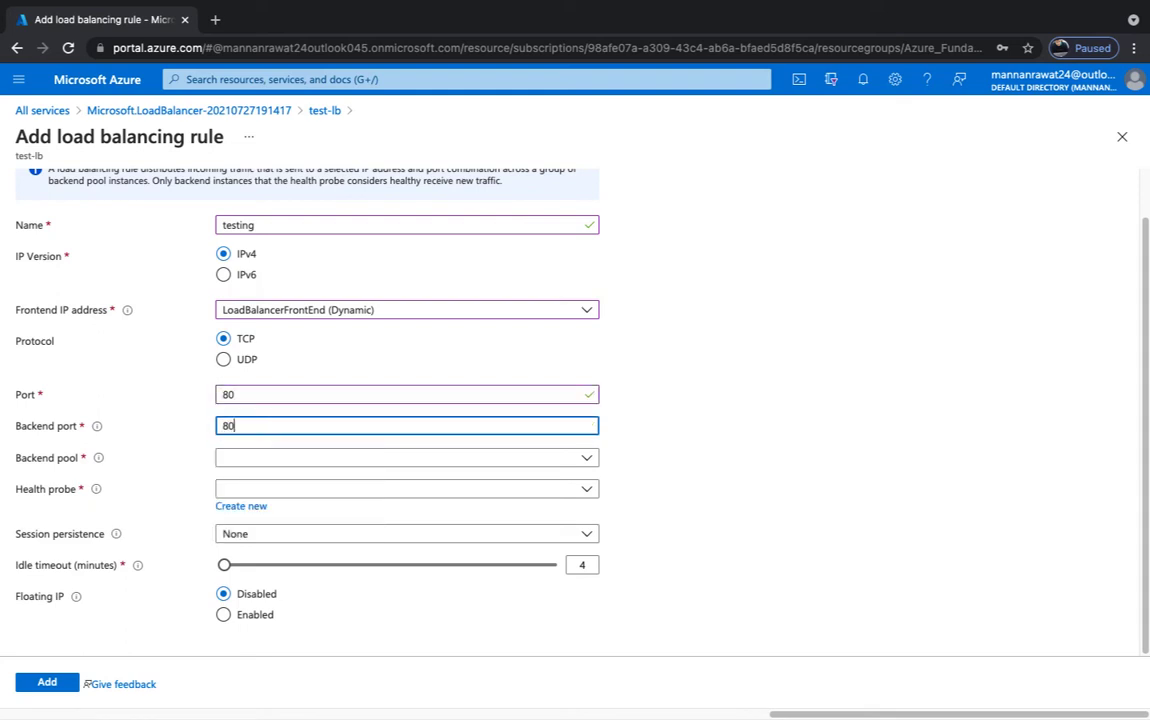
- Point the rule at backend pool test-pool with health probe test, and create it
{"action": "left_click", "coordinate": [305, 460]}
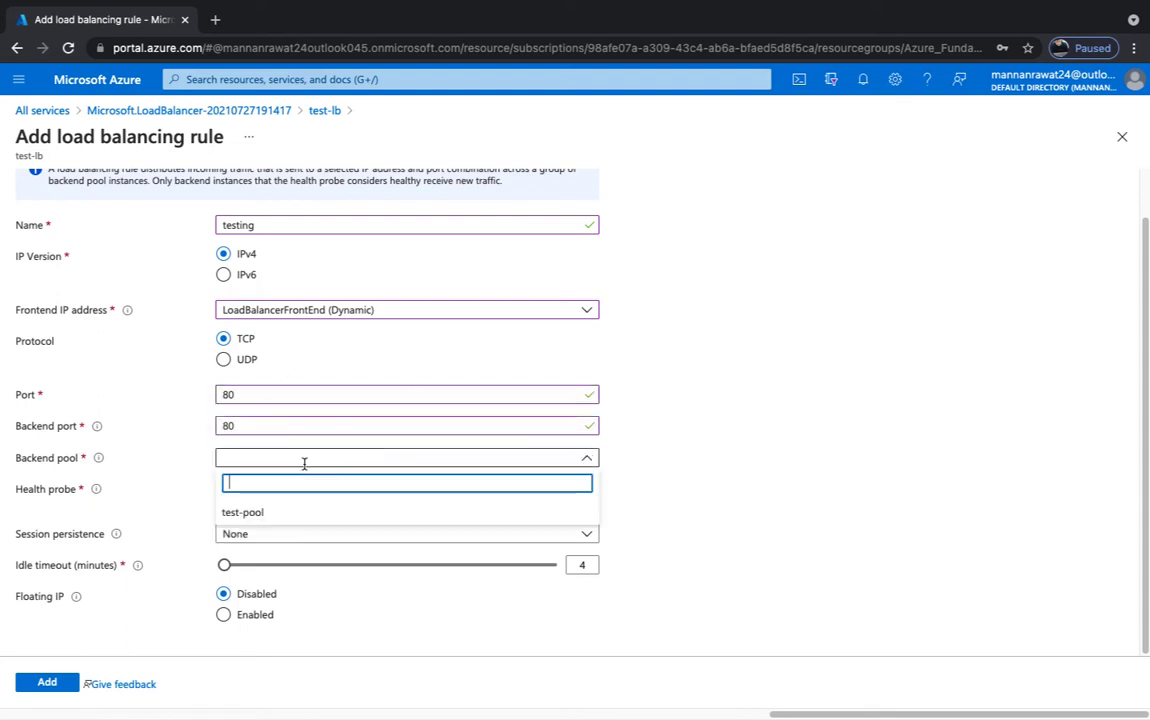
{"action": "left_click", "coordinate": [243, 513]}
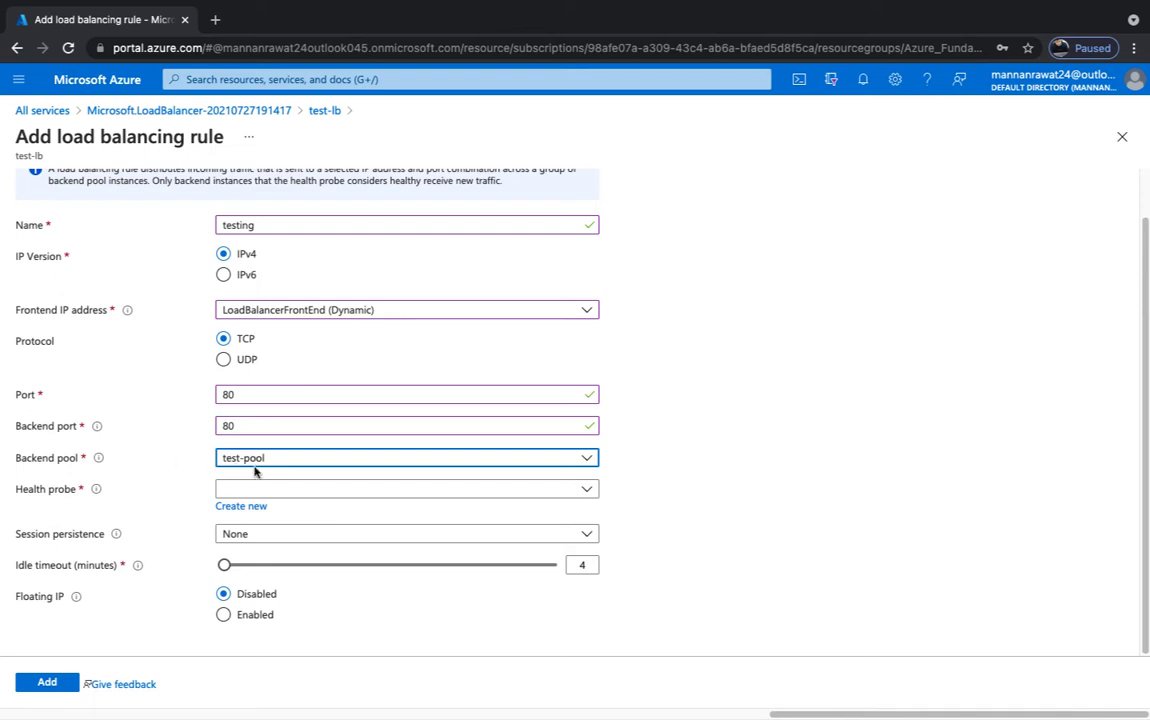
{"action": "left_click", "coordinate": [270, 492]}
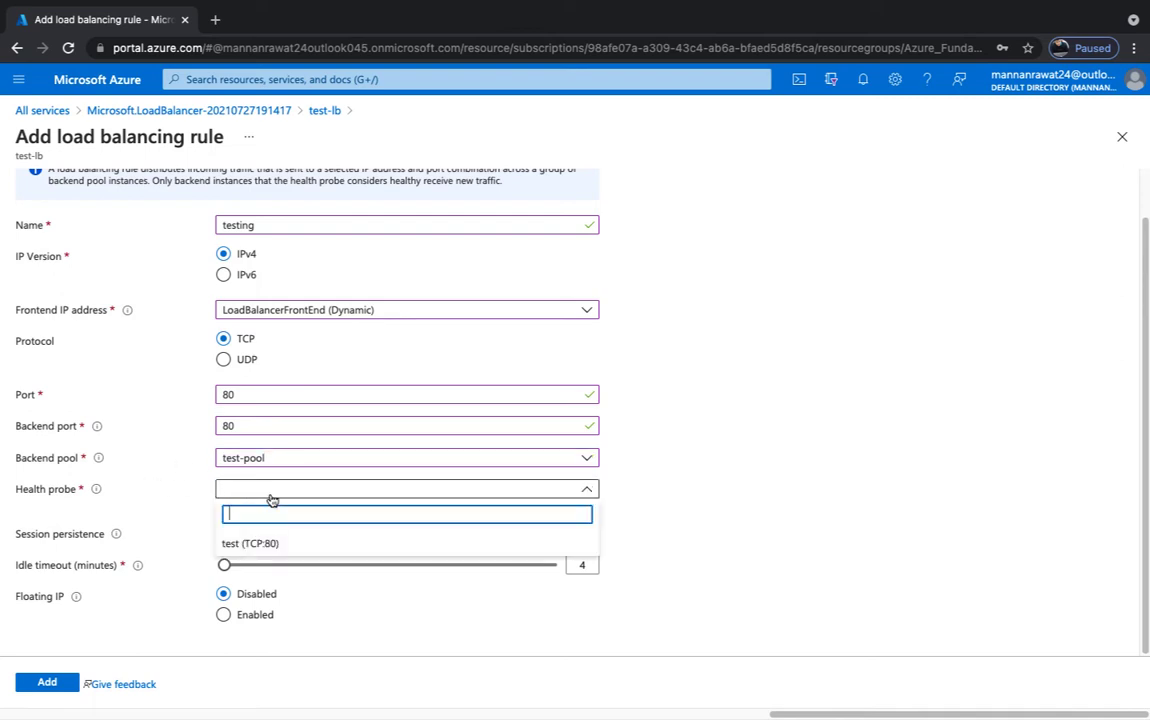
{"action": "left_click", "coordinate": [245, 543]}
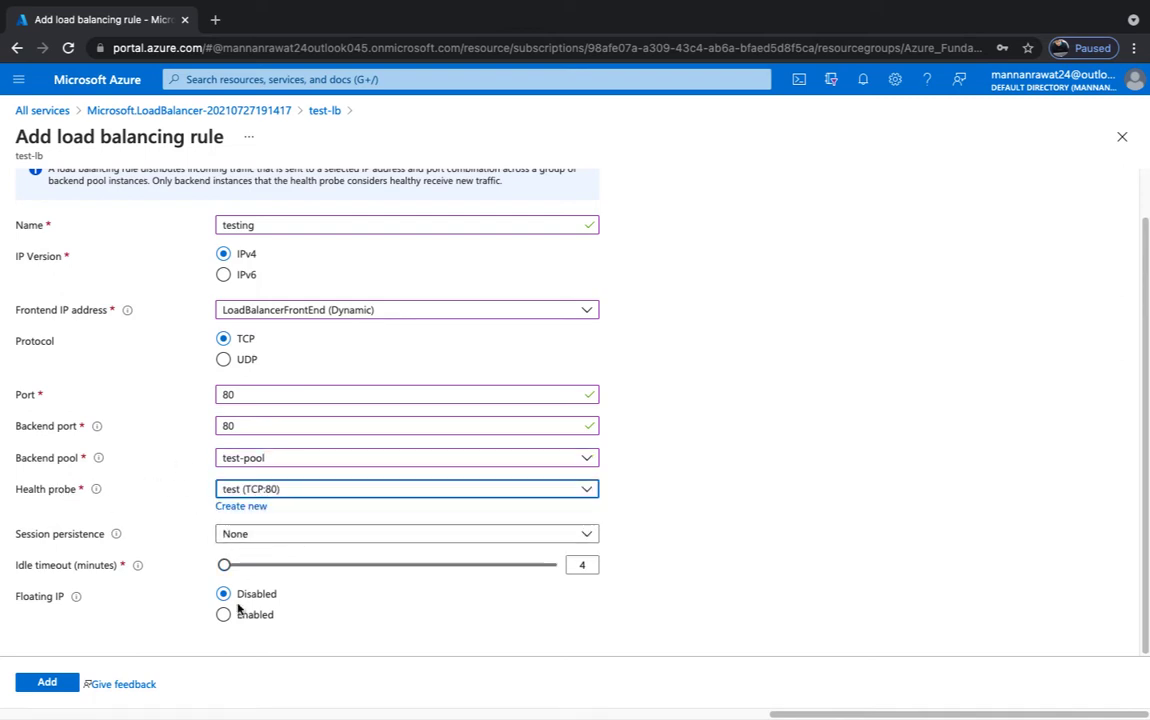
{"action": "left_click", "coordinate": [48, 685]}
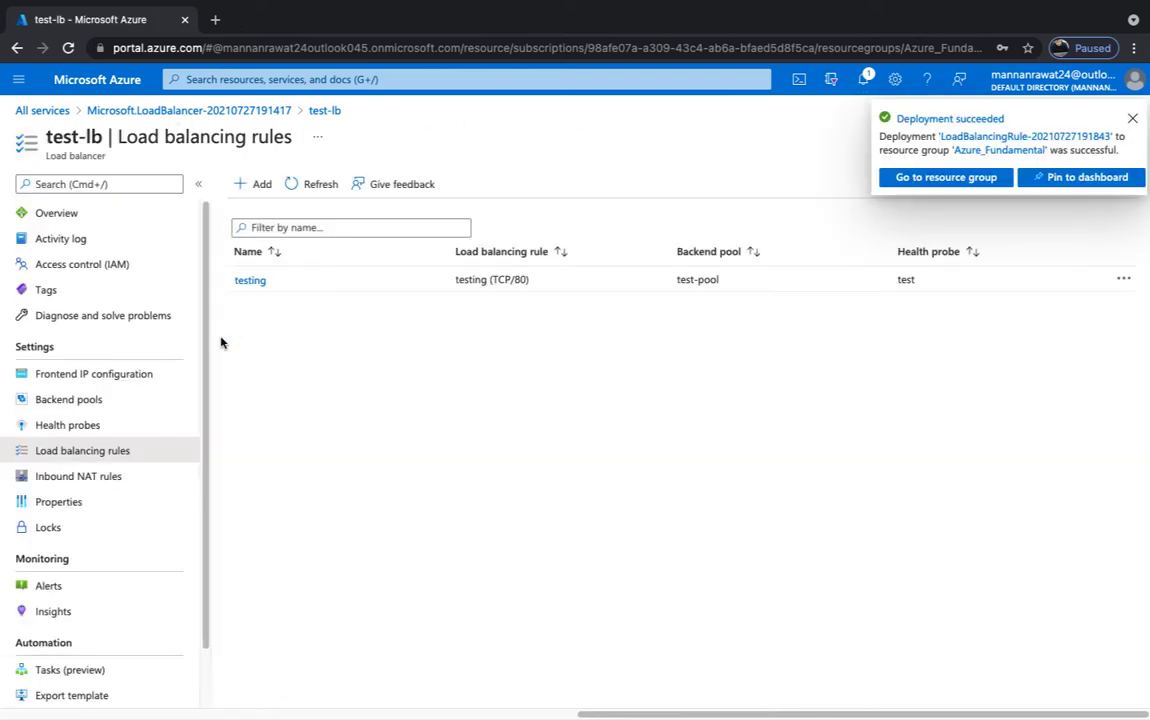
{"action": "left_click", "coordinate": [1132, 118]}
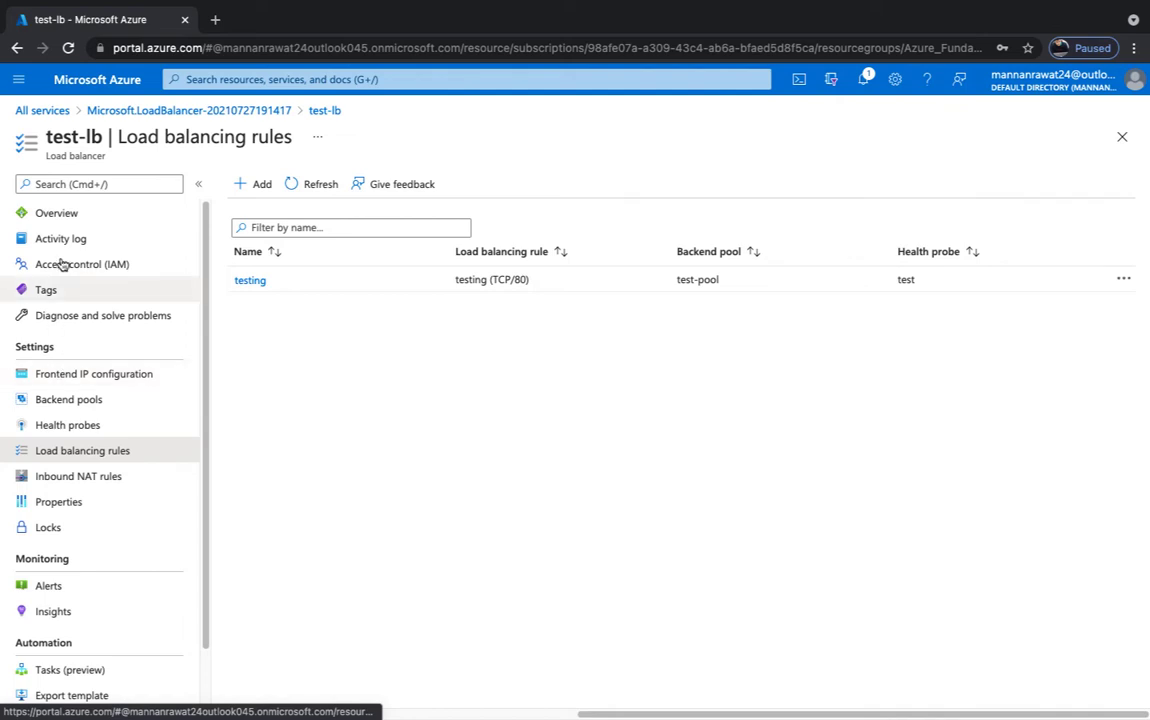
{"action": "left_click", "coordinate": [63, 222]}
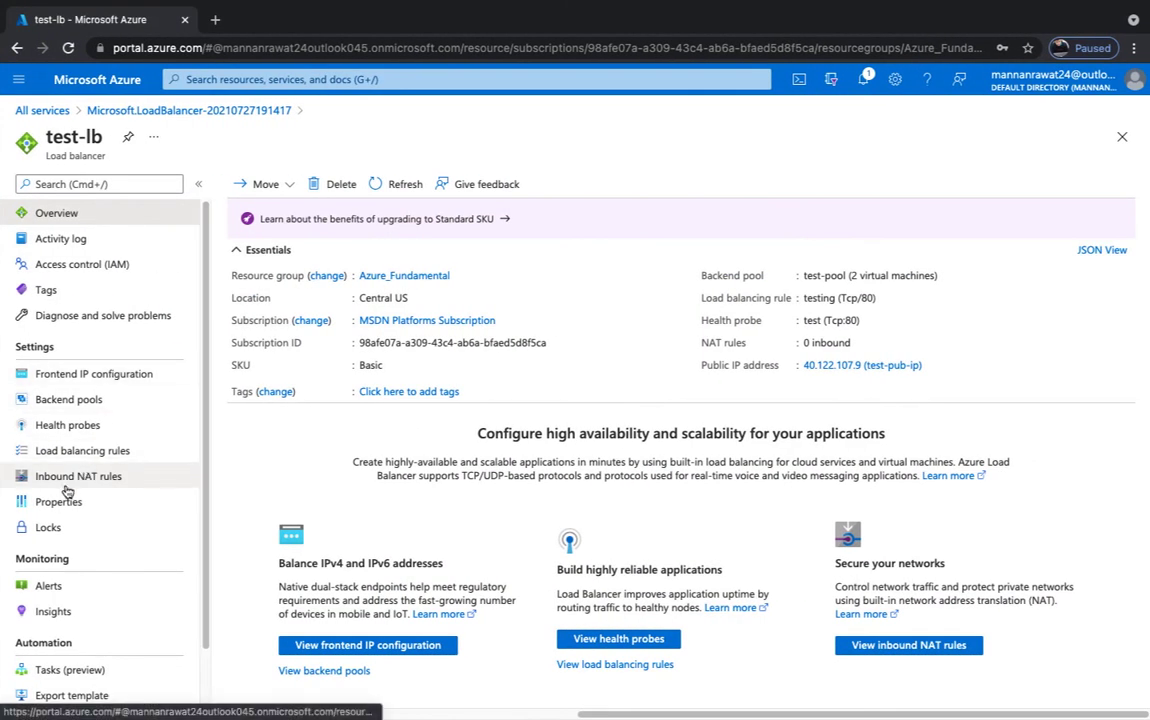
- After reviewing test-lb's overview, open its Inbound NAT rules page
{"action": "left_click", "coordinate": [67, 488]}
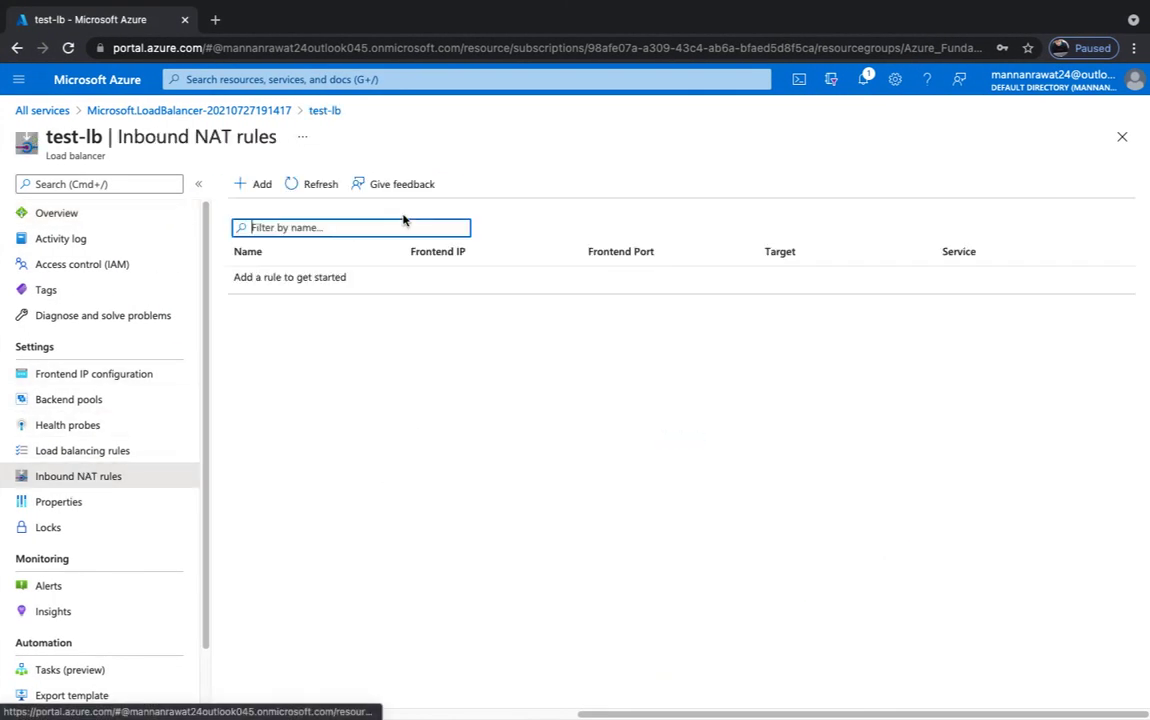
- Name the NAT rule webrdp on LoadBalancerFrontEnd, service RDP, frontend port 8585
{"action": "left_click", "coordinate": [258, 184]}
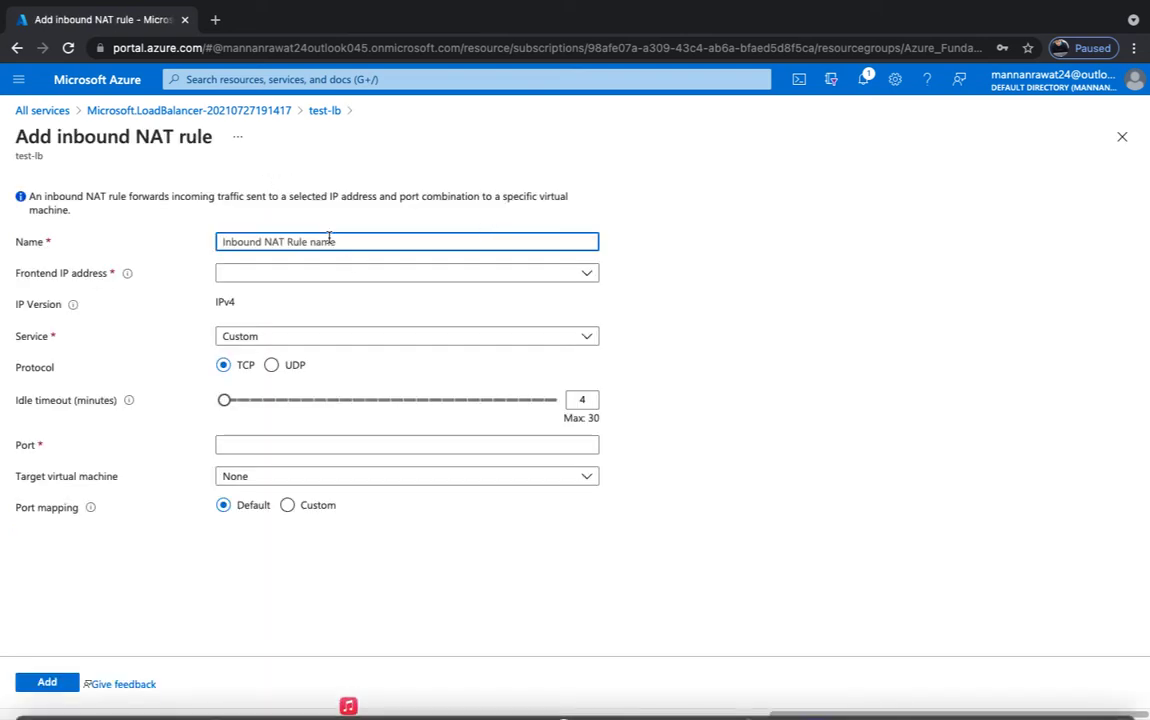
{"action": "type", "text": "web-"}
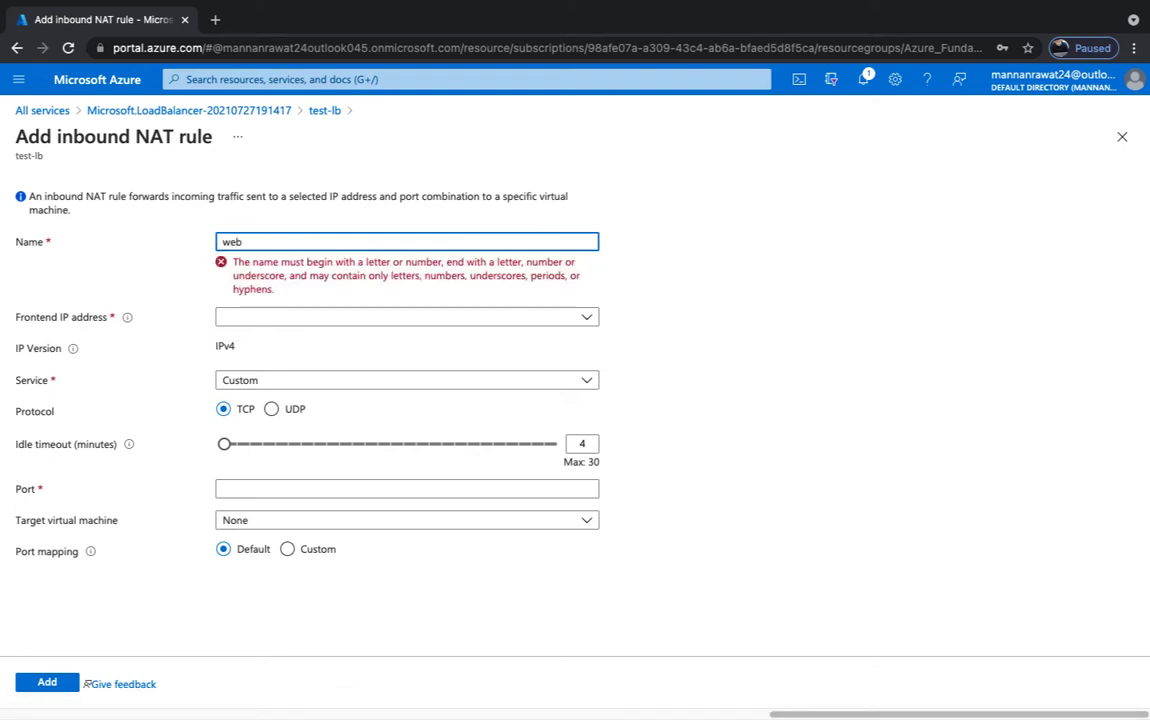
{"action": "type", "text": "rdp"}
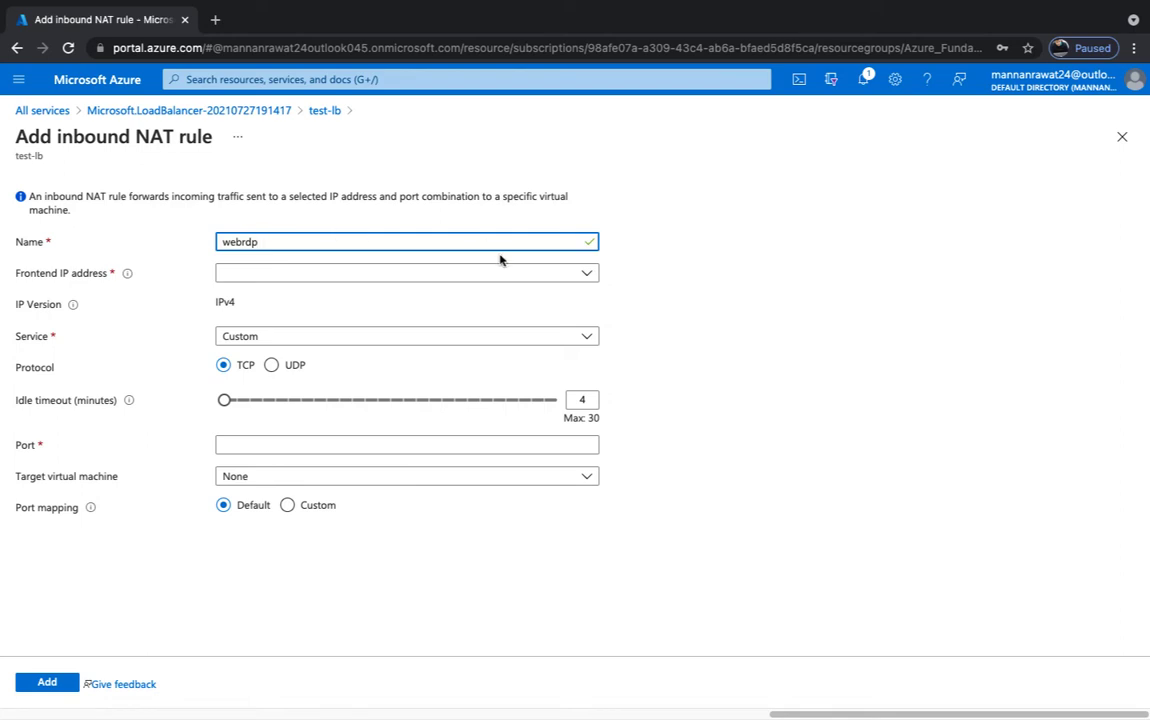
{"action": "left_click", "coordinate": [323, 274]}
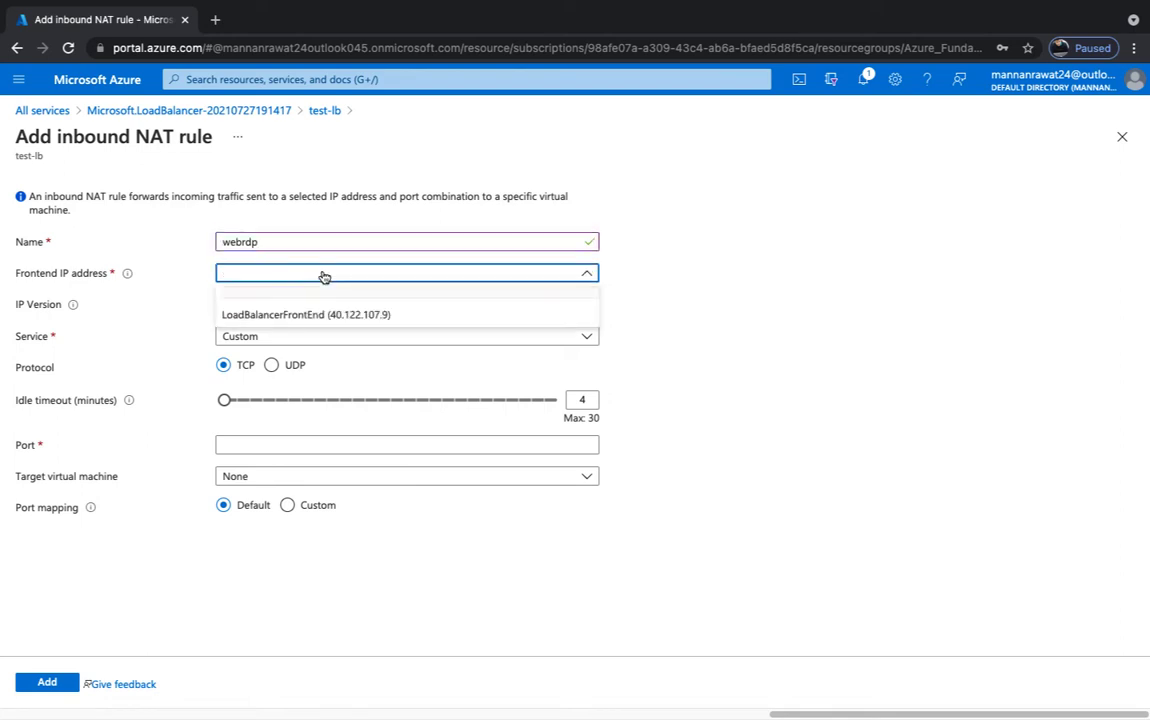
{"action": "left_click", "coordinate": [279, 315]}
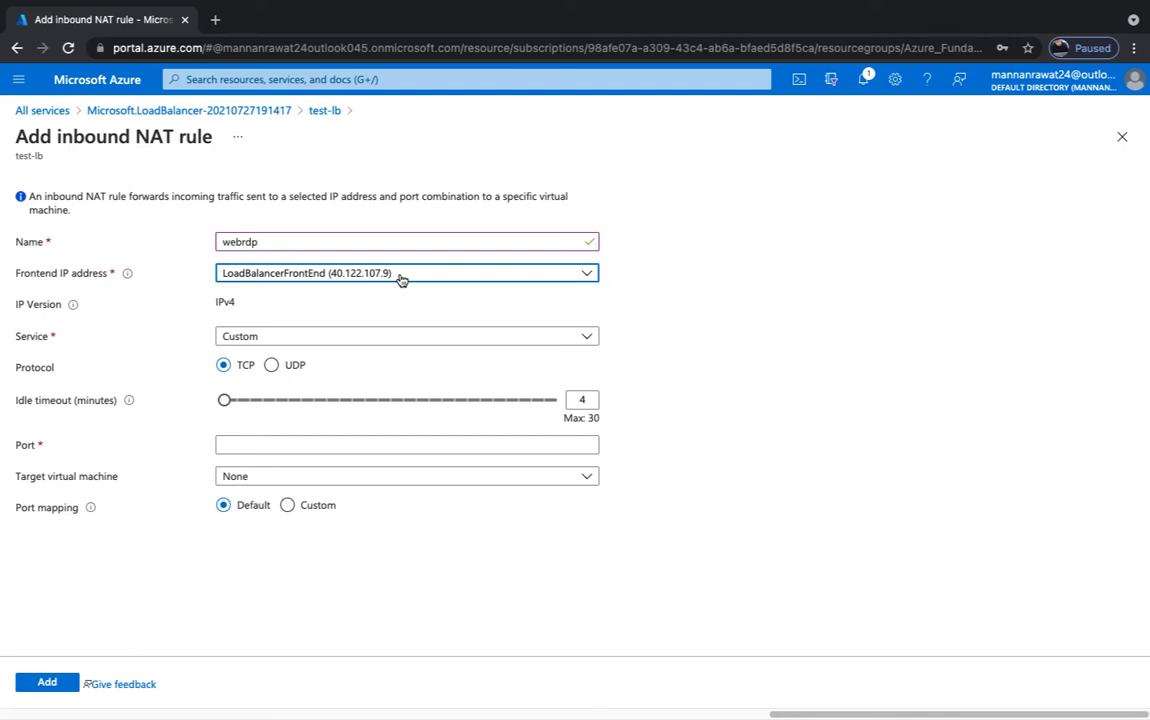
{"action": "left_click", "coordinate": [287, 340]}
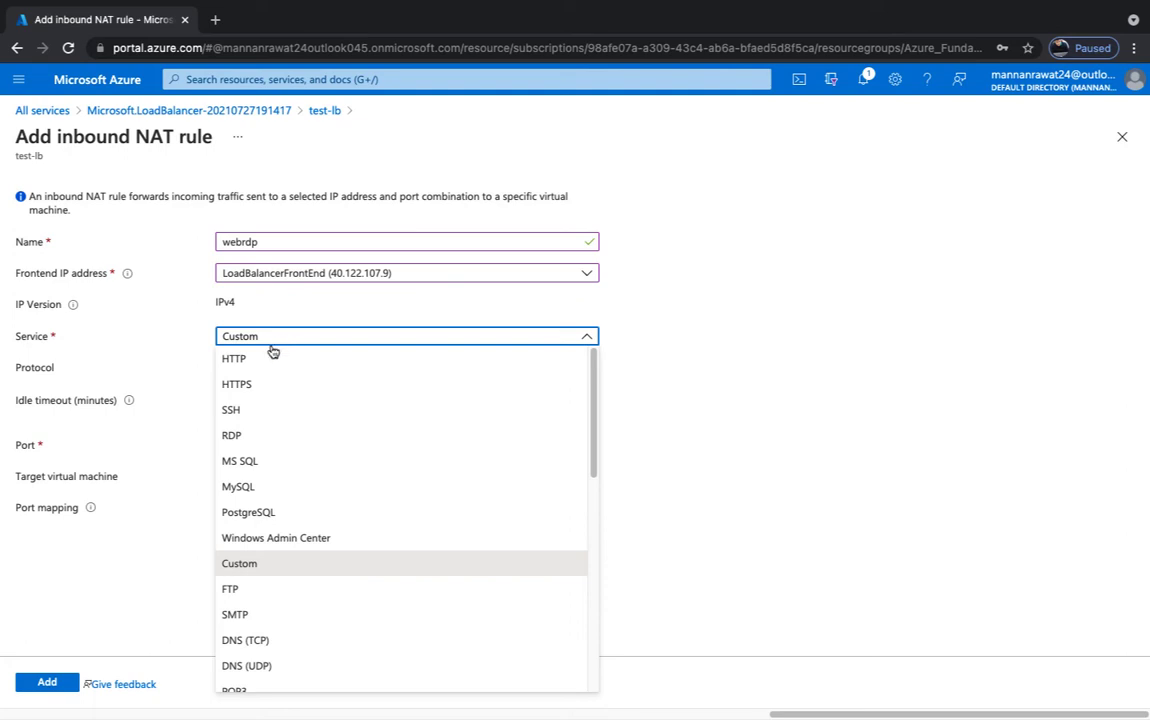
{"action": "left_click", "coordinate": [231, 436]}
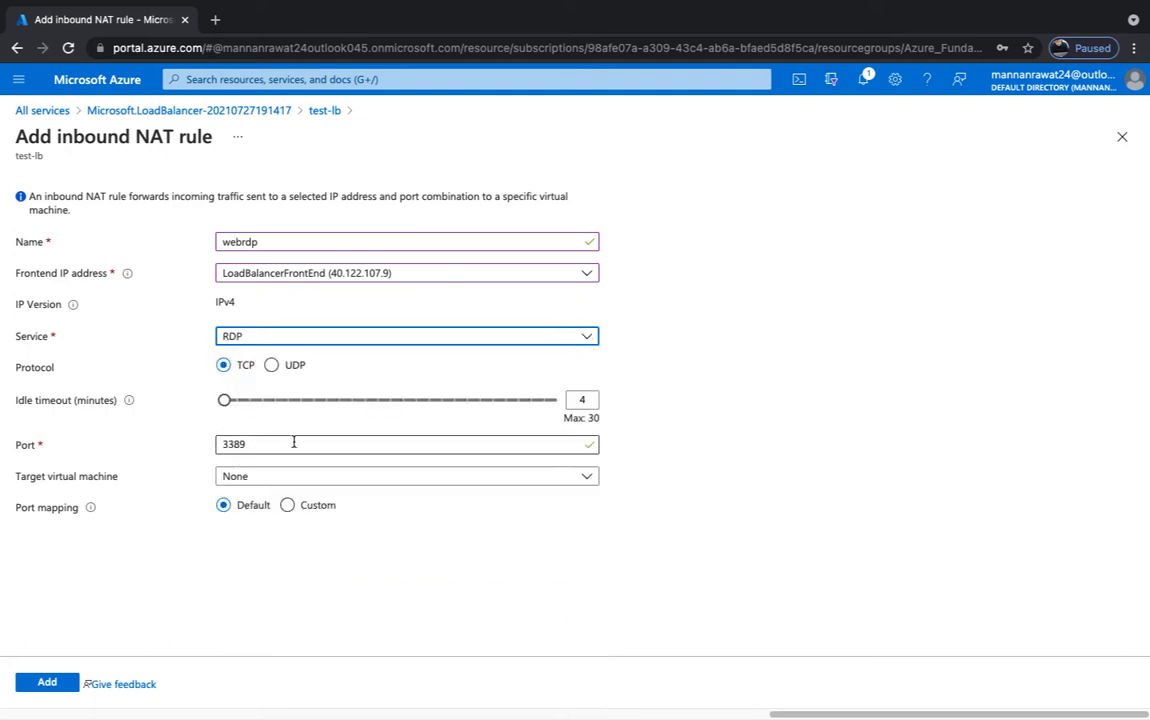
{"action": "left_click", "coordinate": [252, 443]}
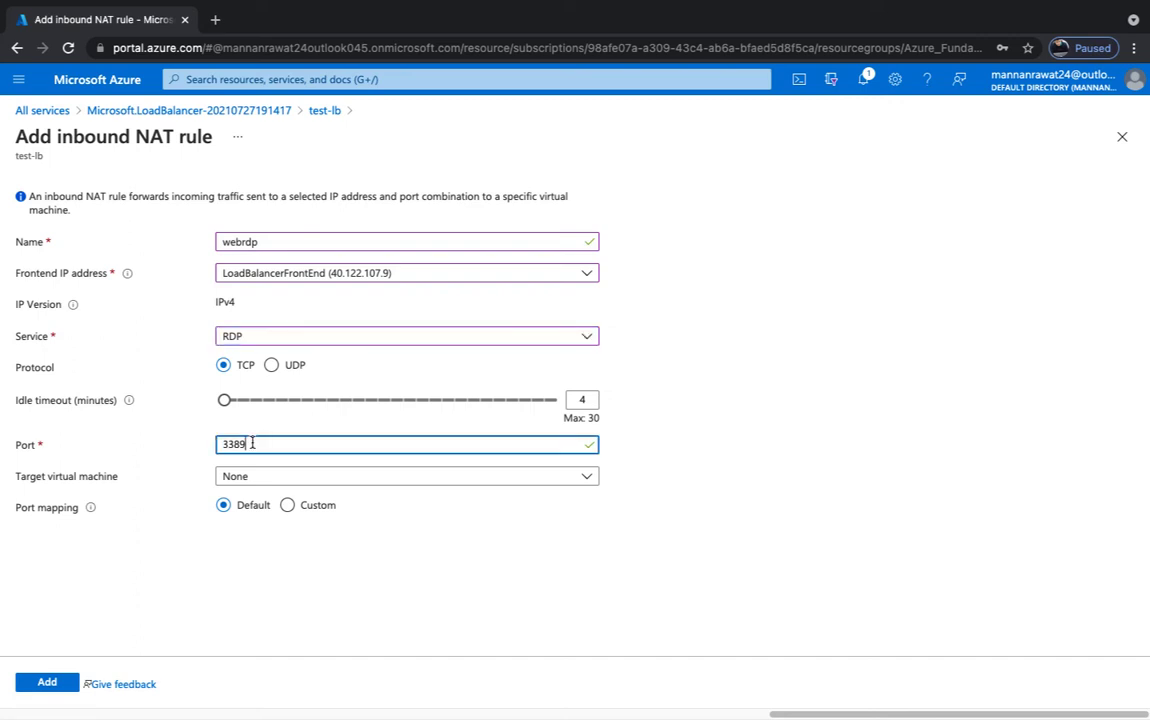
{"action": "key", "text": "BackSpace"}
{"action": "key", "text": "BackSpace"}
{"action": "key", "text": "BackSpace"}
{"action": "key", "text": "BackSpace"}
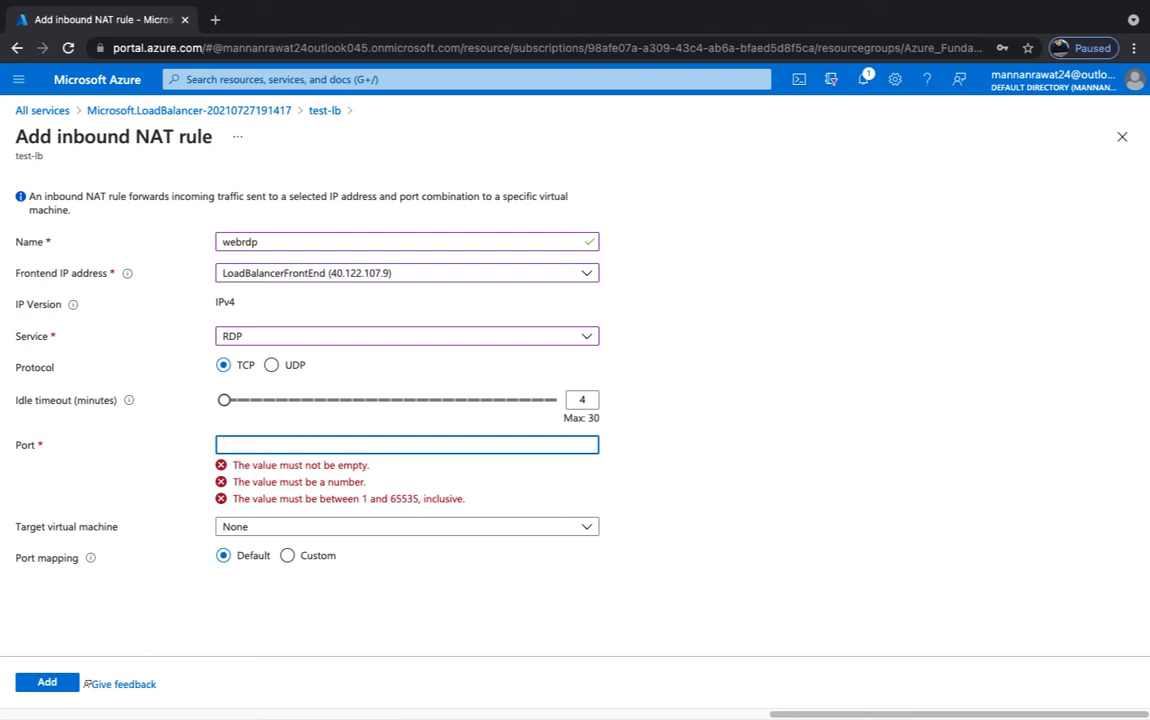
{"action": "type", "text": "8585"}
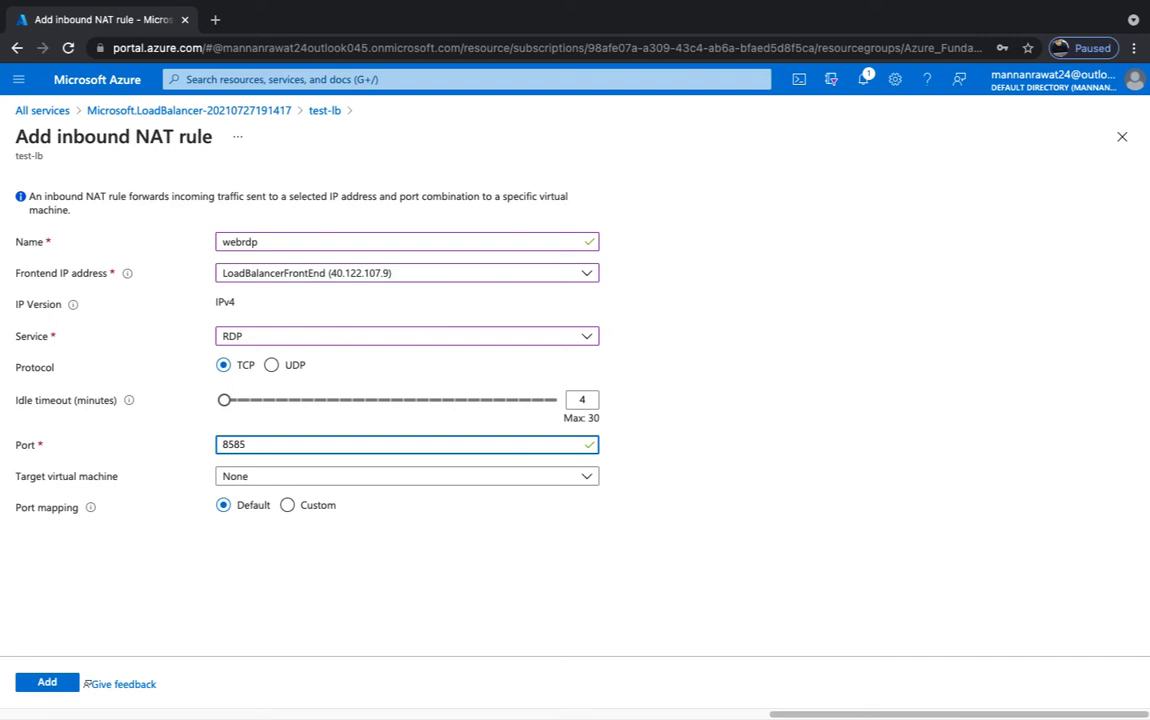
- Target VM web's ipconfig1 with custom target port 3389 and submit the rule
{"action": "left_click", "coordinate": [284, 483]}
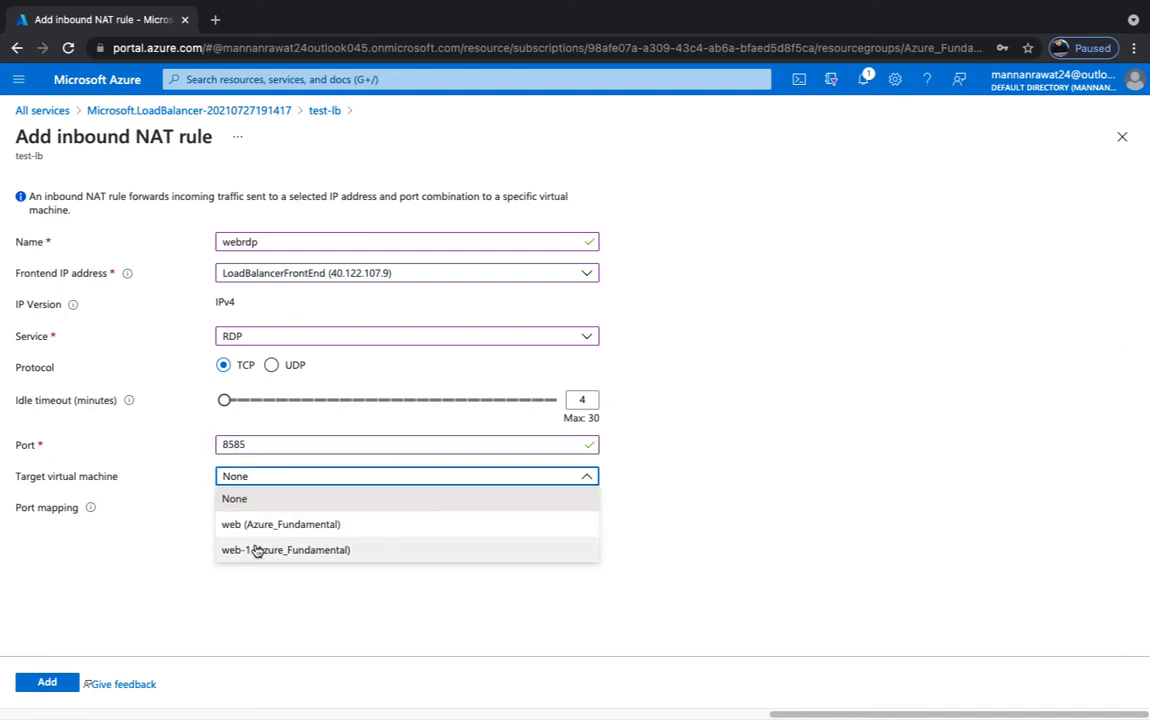
{"action": "left_click", "coordinate": [263, 526]}
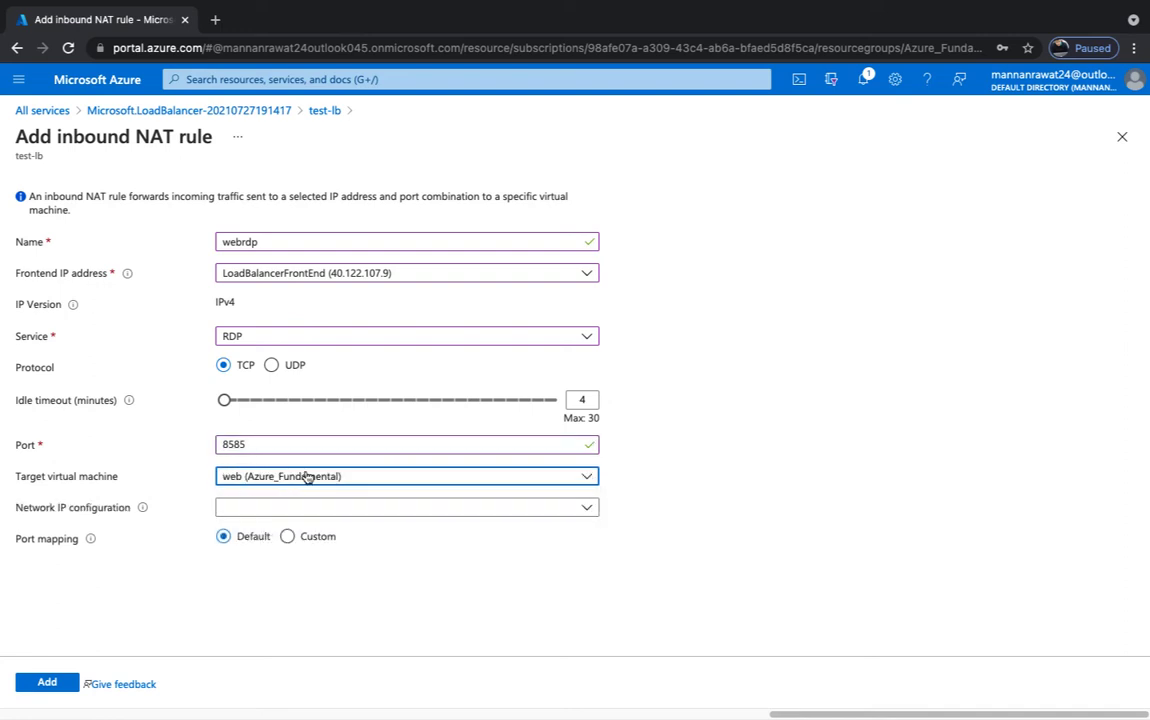
{"action": "left_click", "coordinate": [262, 510]}
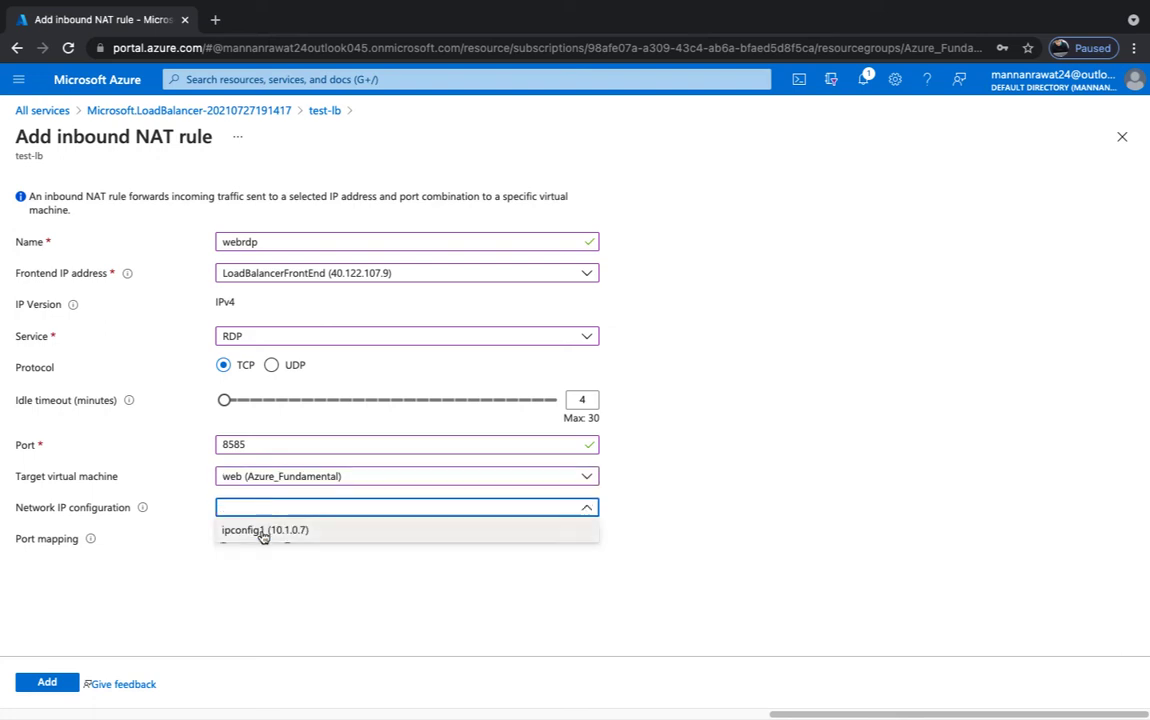
{"action": "left_click", "coordinate": [263, 532]}
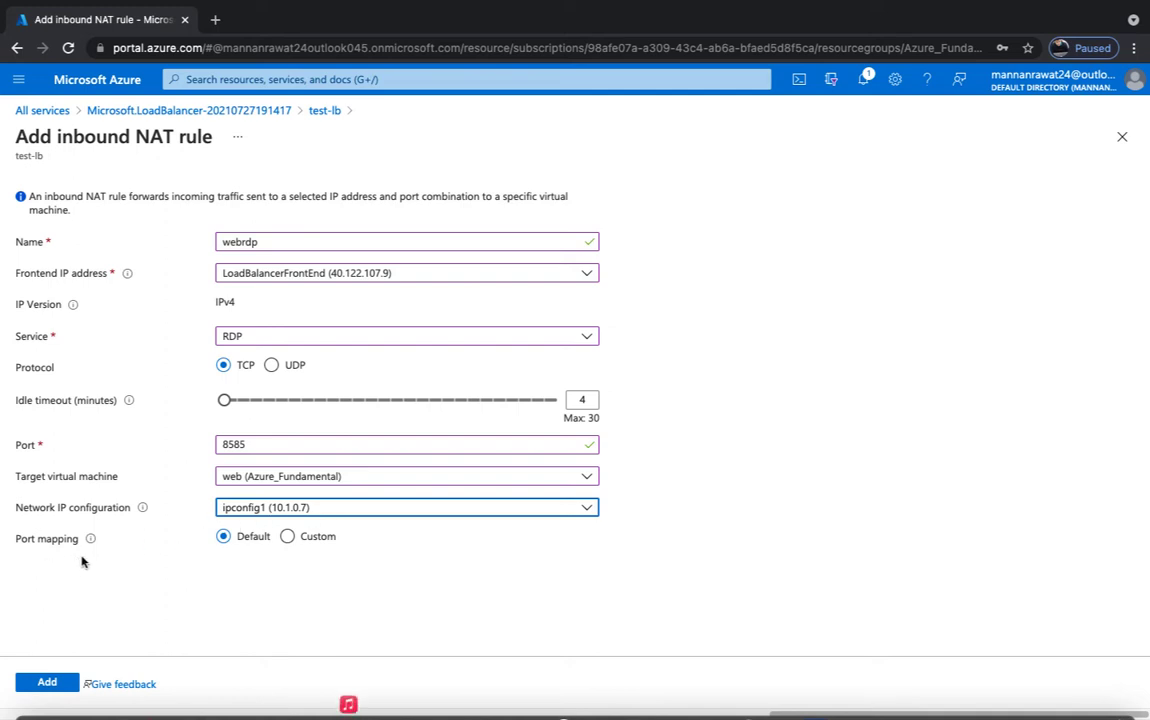
{"action": "left_click", "coordinate": [288, 537]}
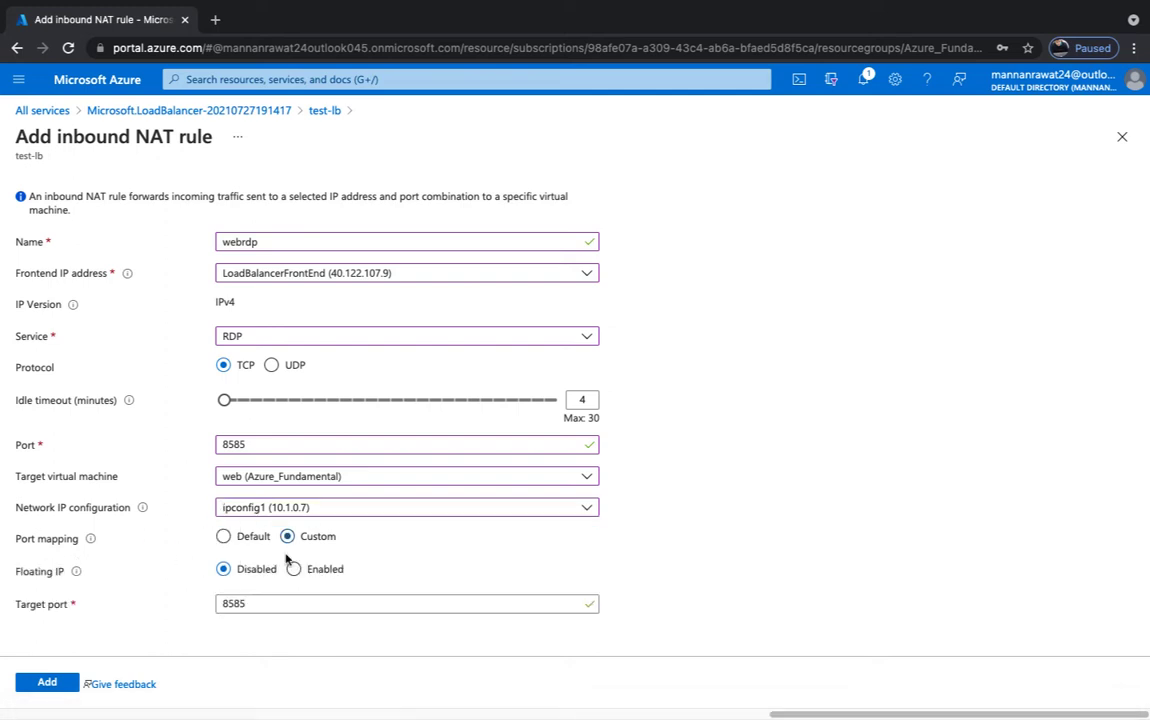
{"action": "left_click", "coordinate": [266, 604]}
{"action": "left_click_drag", "start_coordinate": [263, 607], "coordinate": [182, 610]}
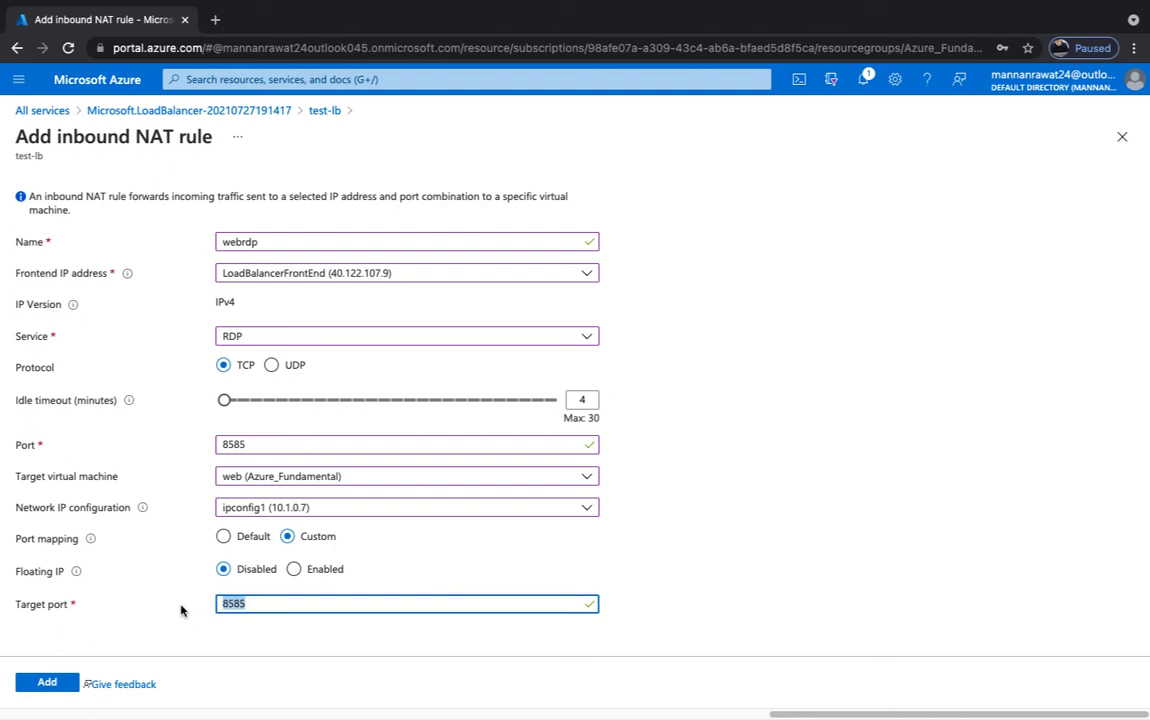
{"action": "type", "text": "3389"}
{"action": "left_click", "coordinate": [46, 684]}
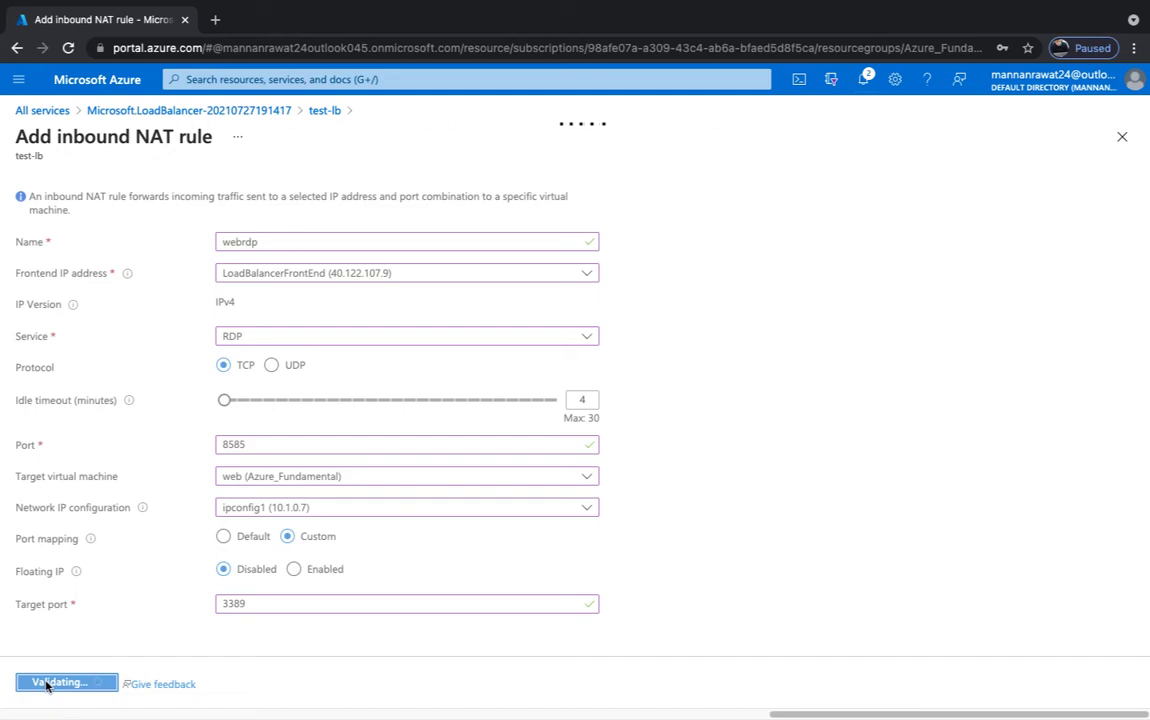
- Review the NAT diagram in OneNote, pause the recording, then return to the Azure portal
{"action": "key", "text": "ctrl+Left"}
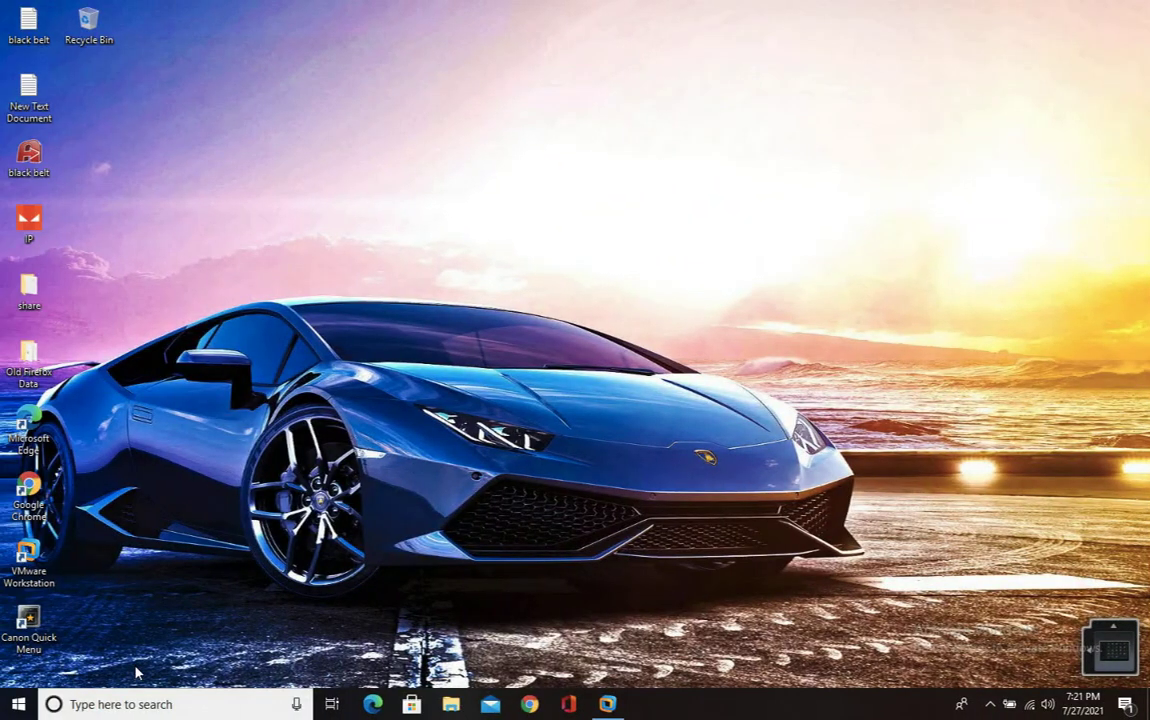
{"action": "key", "text": "ctrl+Left"}
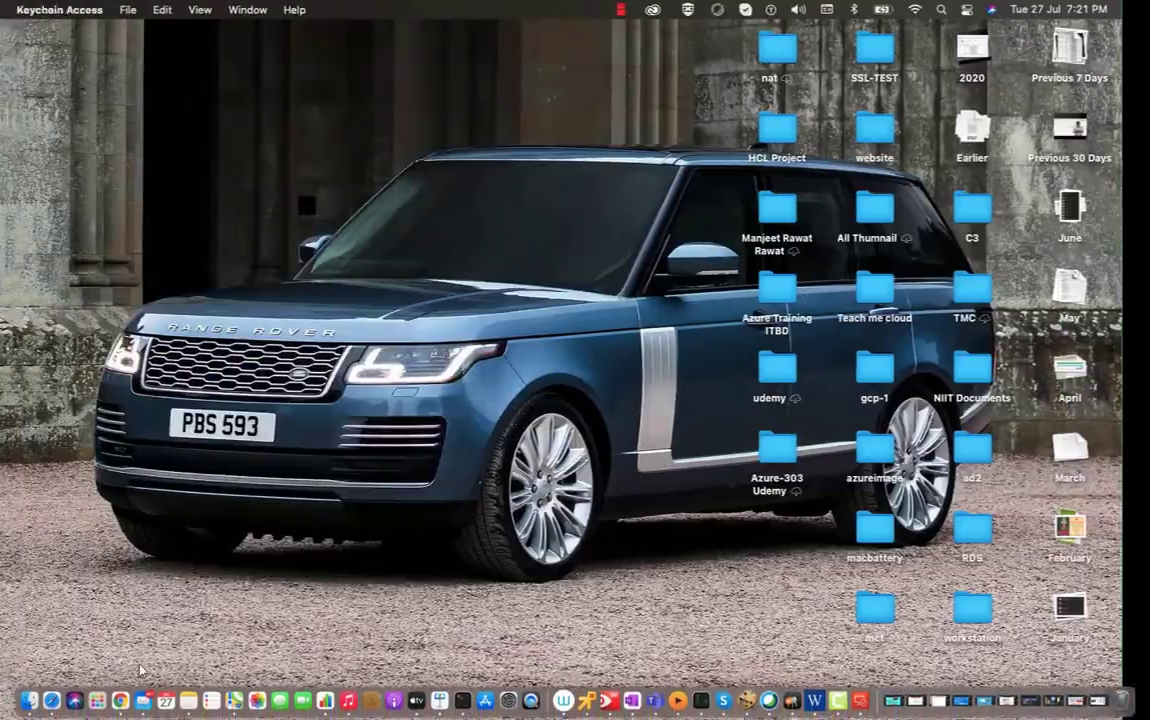
{"action": "key", "text": "ctrl+Right"}
{"action": "key", "text": "ctrl+Right"}
{"action": "key", "text": "ctrl+Right"}
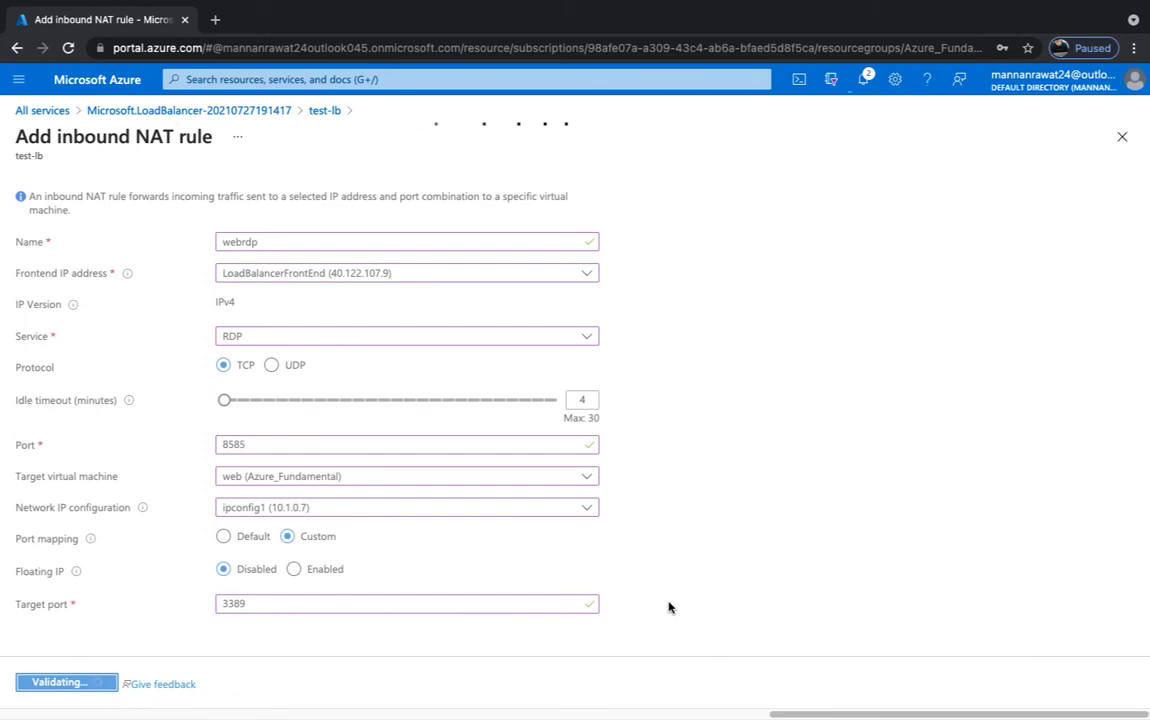
{"action": "key", "text": "ctrl+Left"}
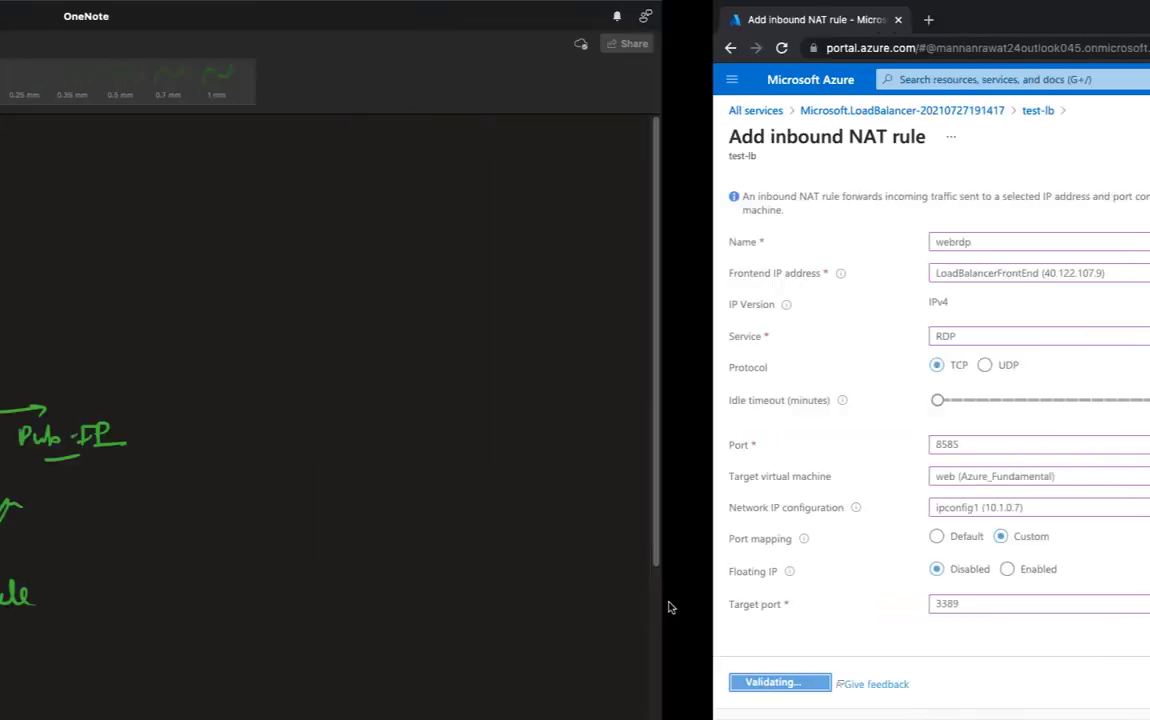
{"action": "key", "text": "ctrl+Left"}
{"action": "key", "text": "ctrl+Left"}
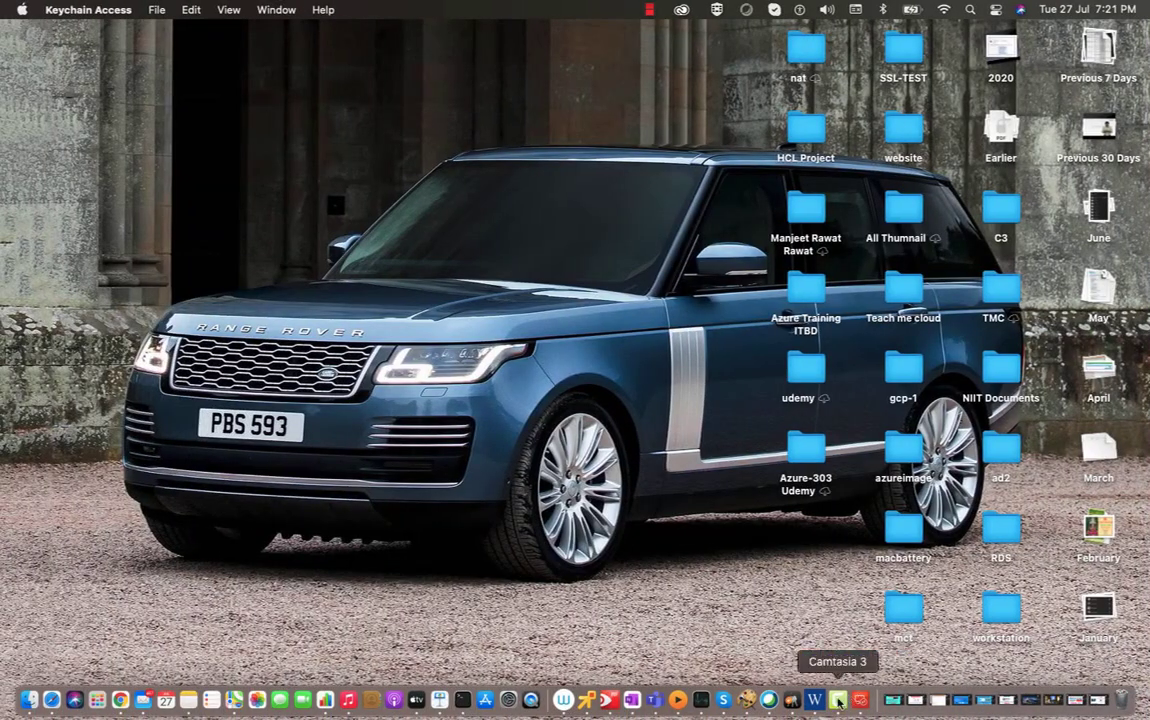
{"action": "right_click", "coordinate": [838, 702]}
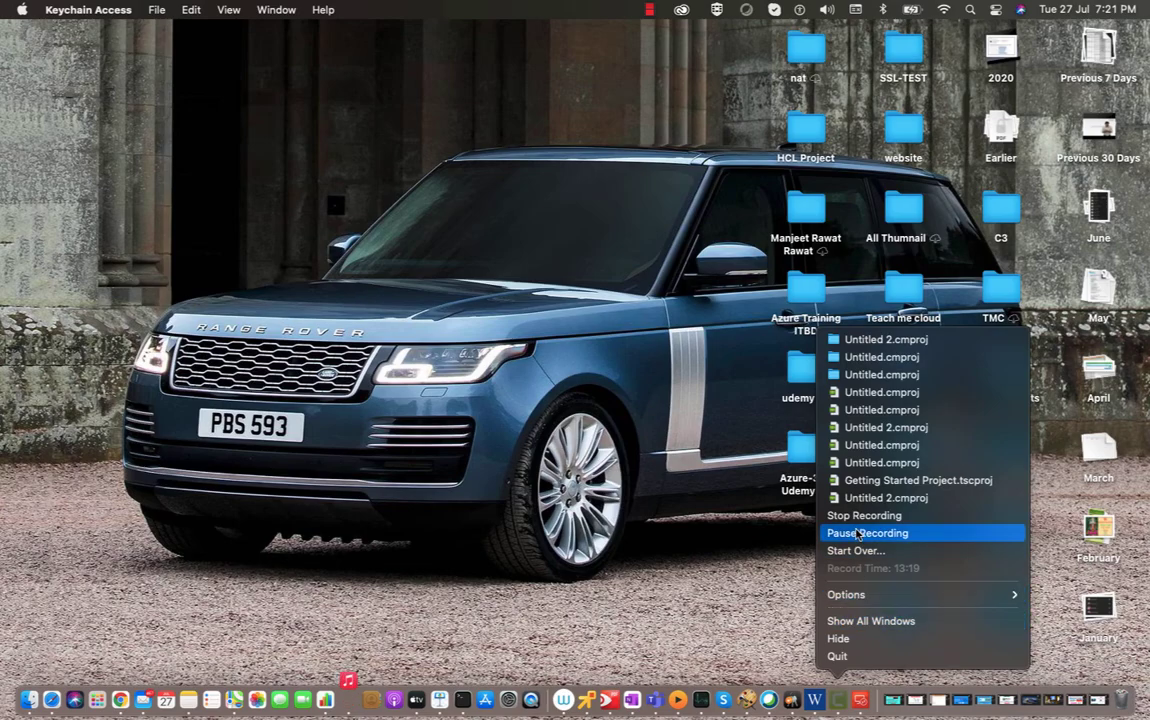
{"action": "left_click", "coordinate": [856, 533]}
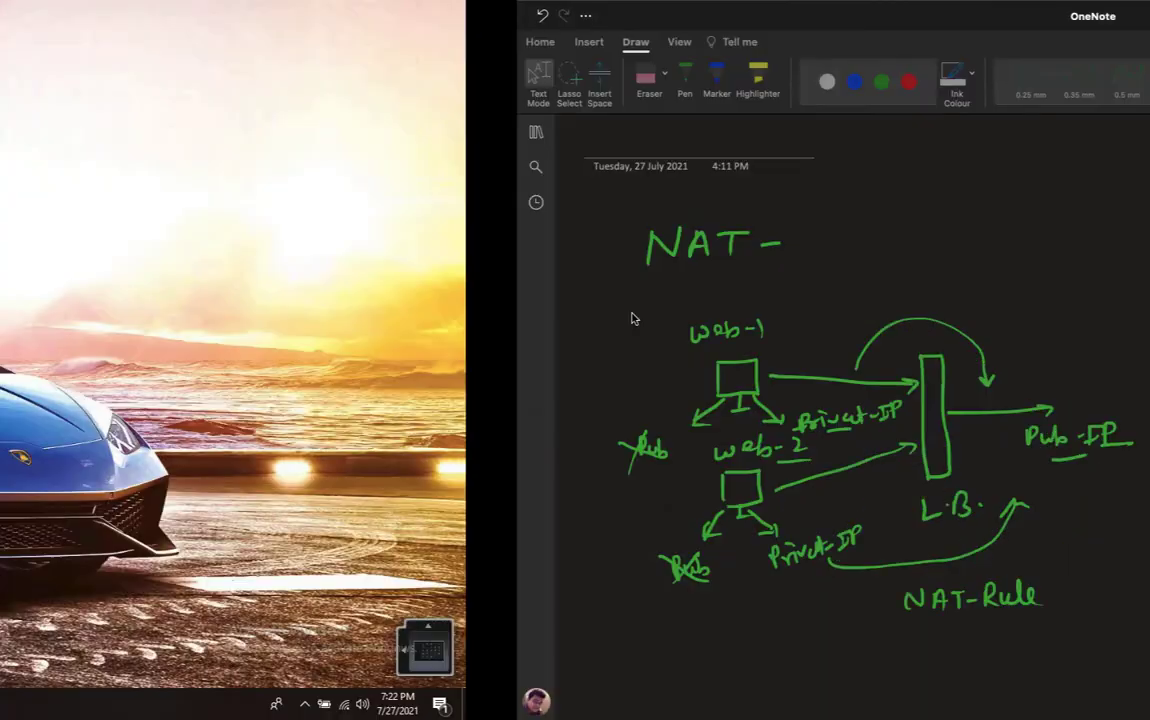
{"action": "key", "text": "ctrl+Right"}
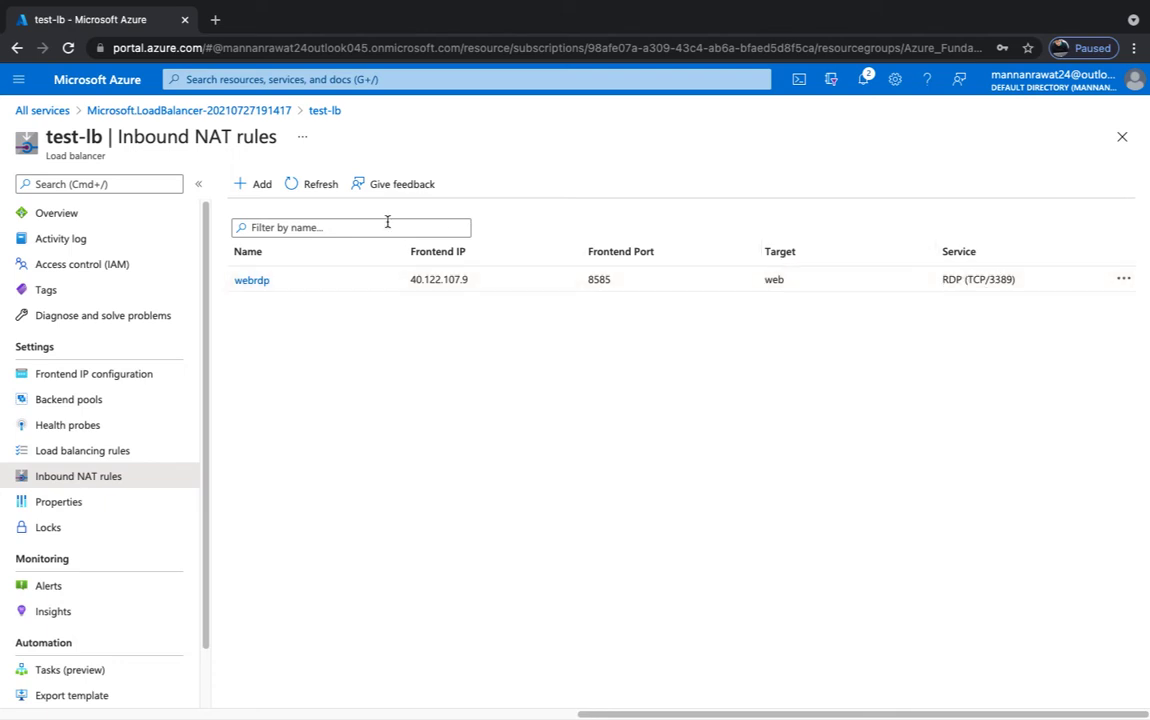
- Start NAT rule web2rdp on LoadBalancerFrontEnd, service RDP, frontend port 7575
{"action": "left_click", "coordinate": [262, 184]}
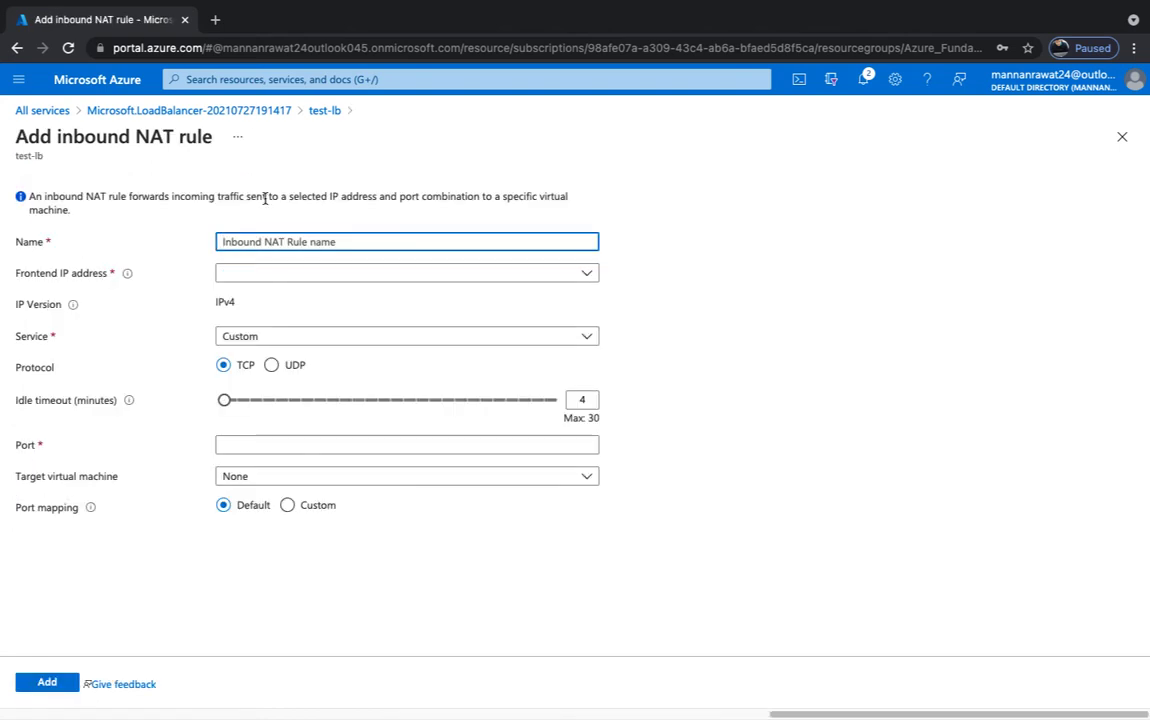
{"action": "type", "text": "web"}
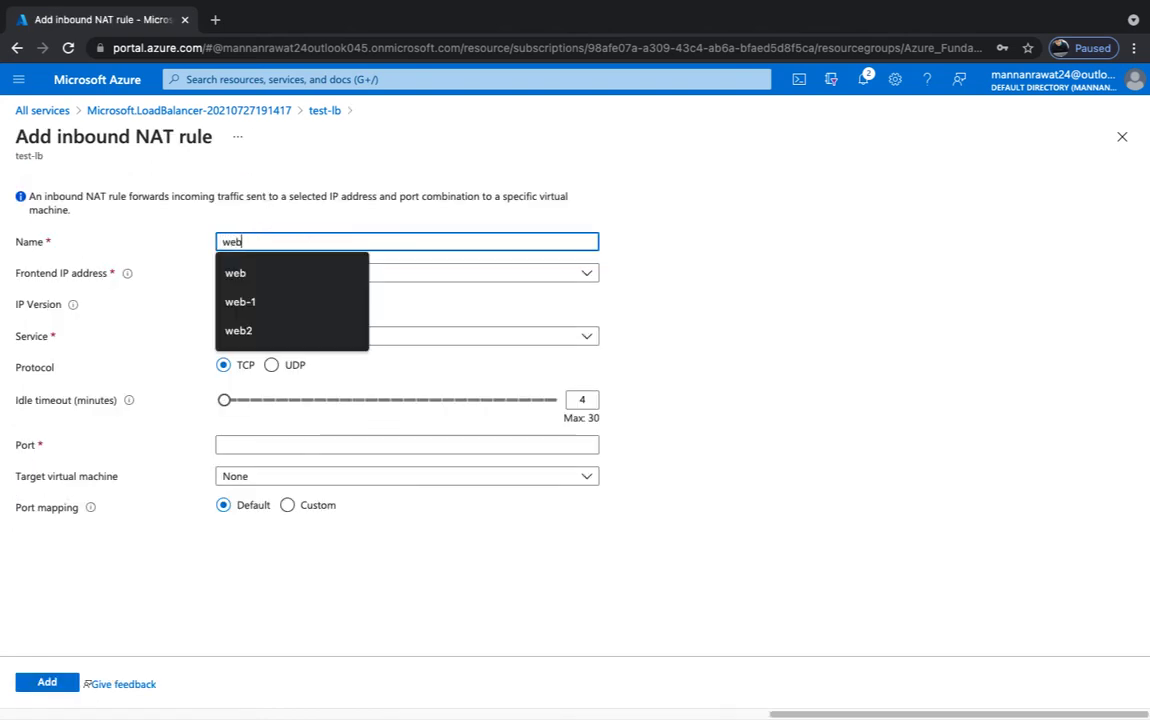
{"action": "type", "text": "2rdp"}
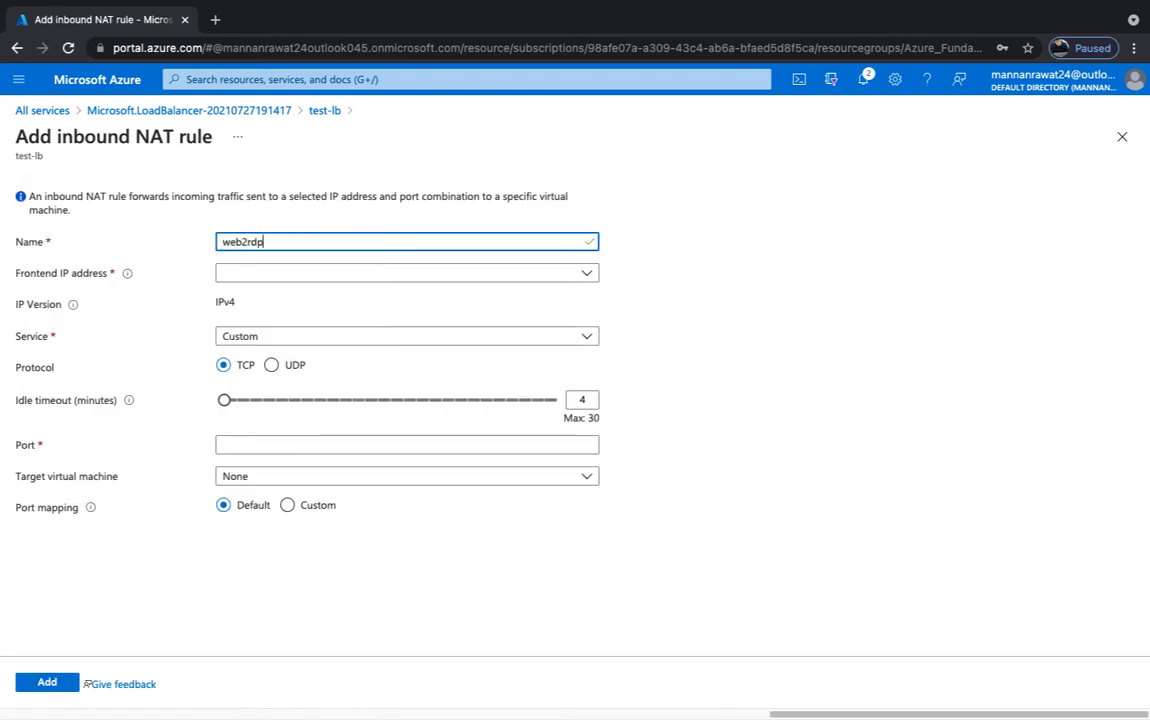
{"action": "left_click", "coordinate": [264, 273]}
{"action": "left_click", "coordinate": [256, 315]}
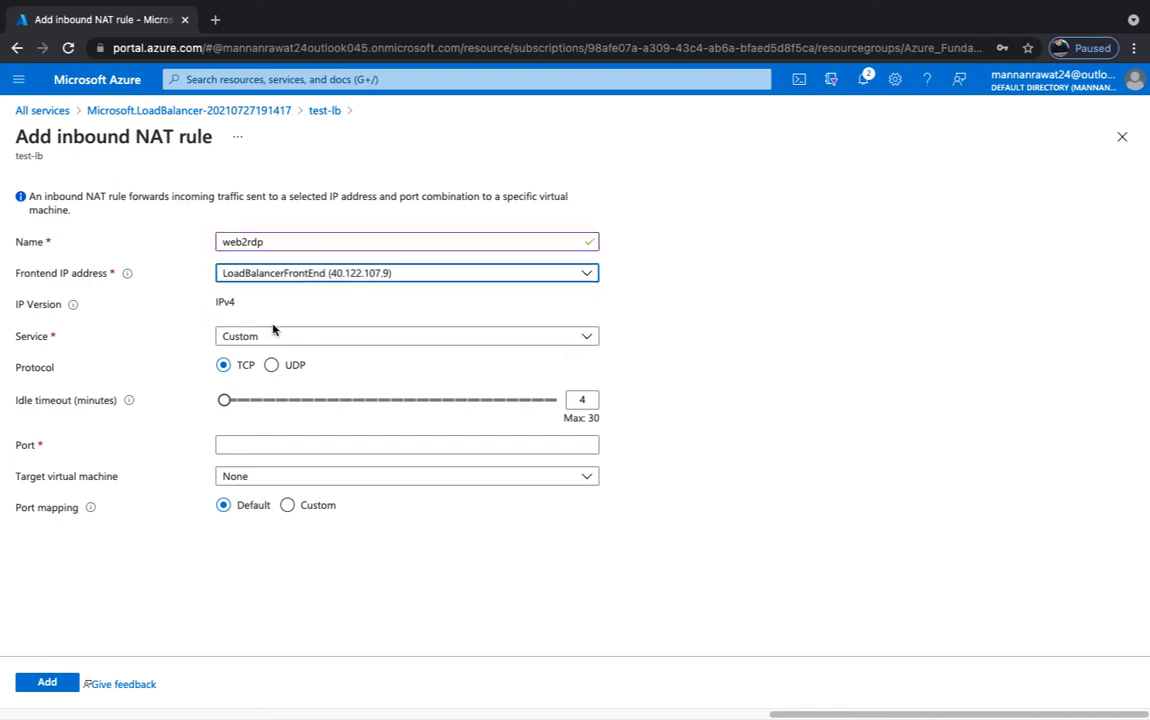
{"action": "left_click", "coordinate": [275, 336]}
{"action": "left_click", "coordinate": [232, 437]}
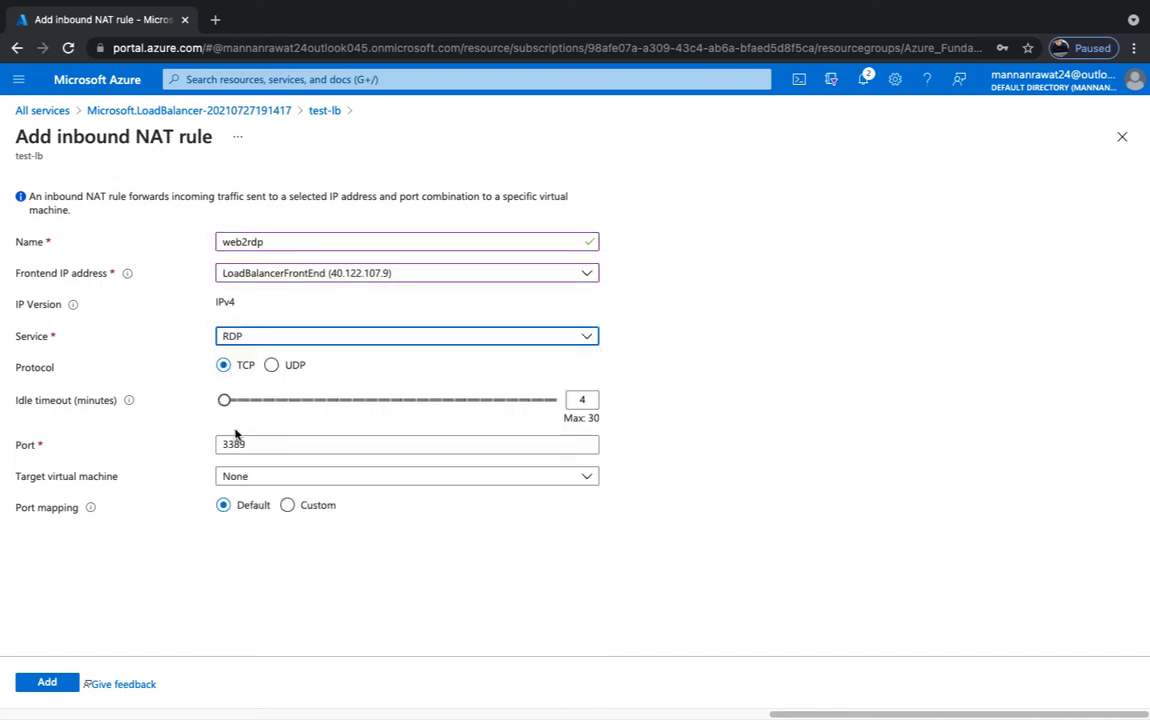
{"action": "left_click", "coordinate": [259, 442]}
{"action": "left_click_drag", "start_coordinate": [254, 442], "coordinate": [180, 436]}
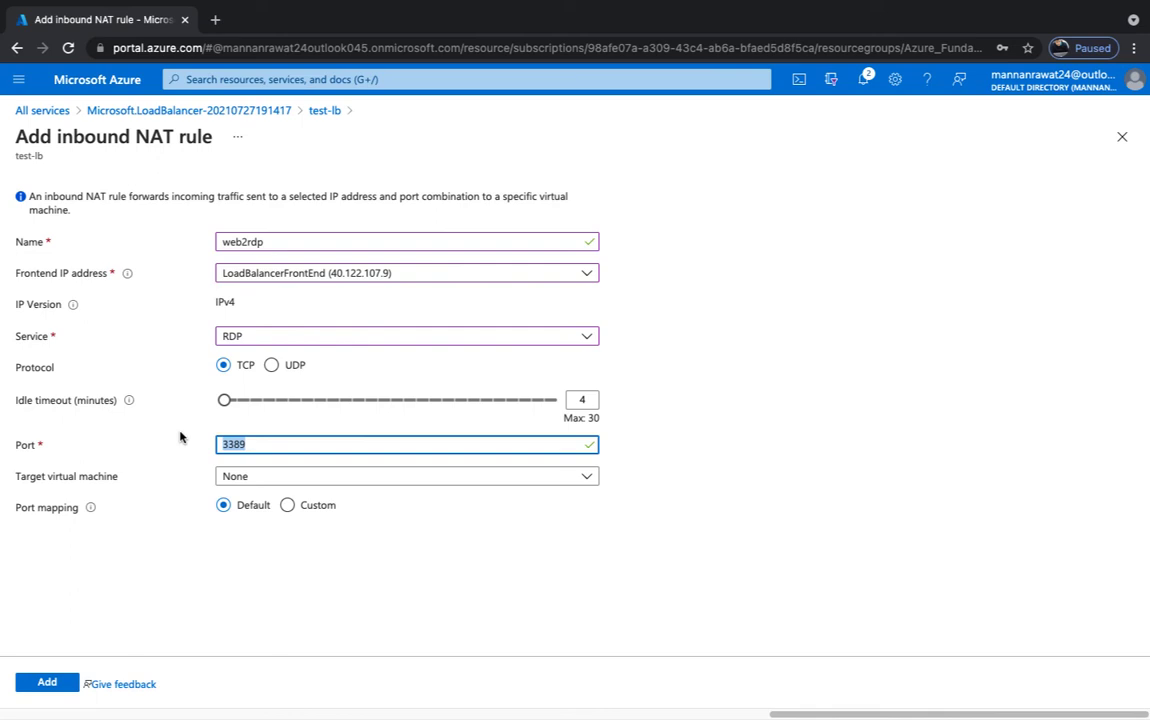
{"action": "type", "text": "7575"}
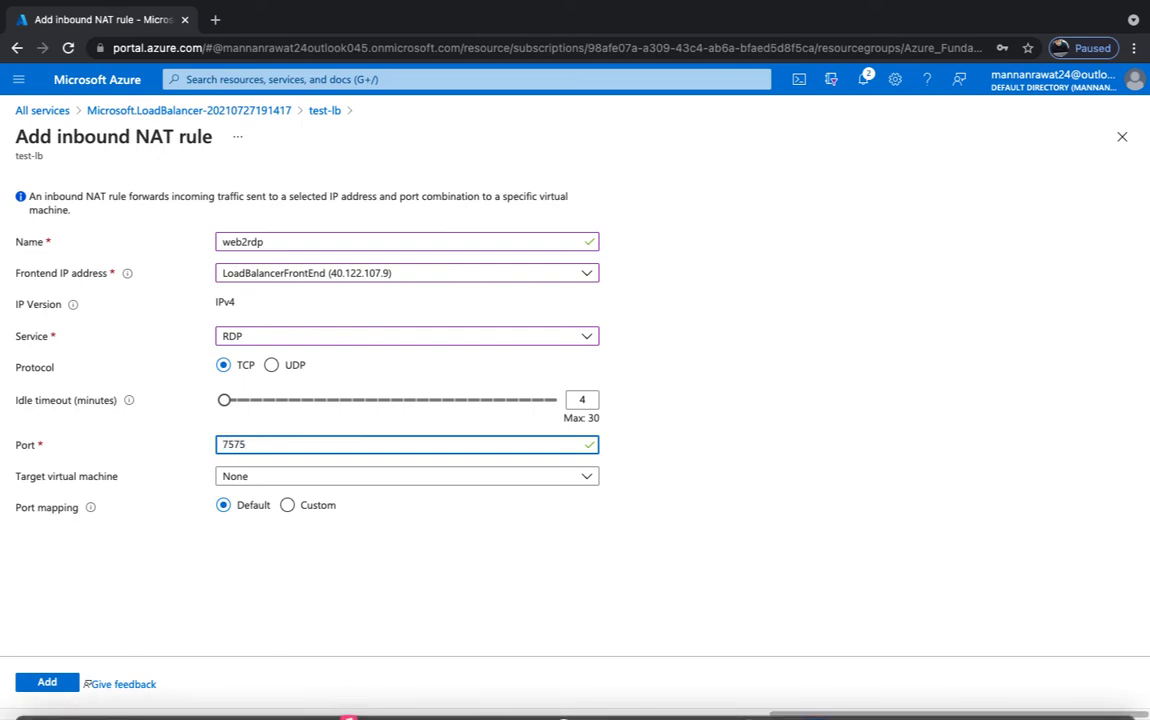
- Target web-1's ipconfig1 (10.1.0.6) with custom target port 3389 and submit
{"action": "left_click", "coordinate": [333, 480]}
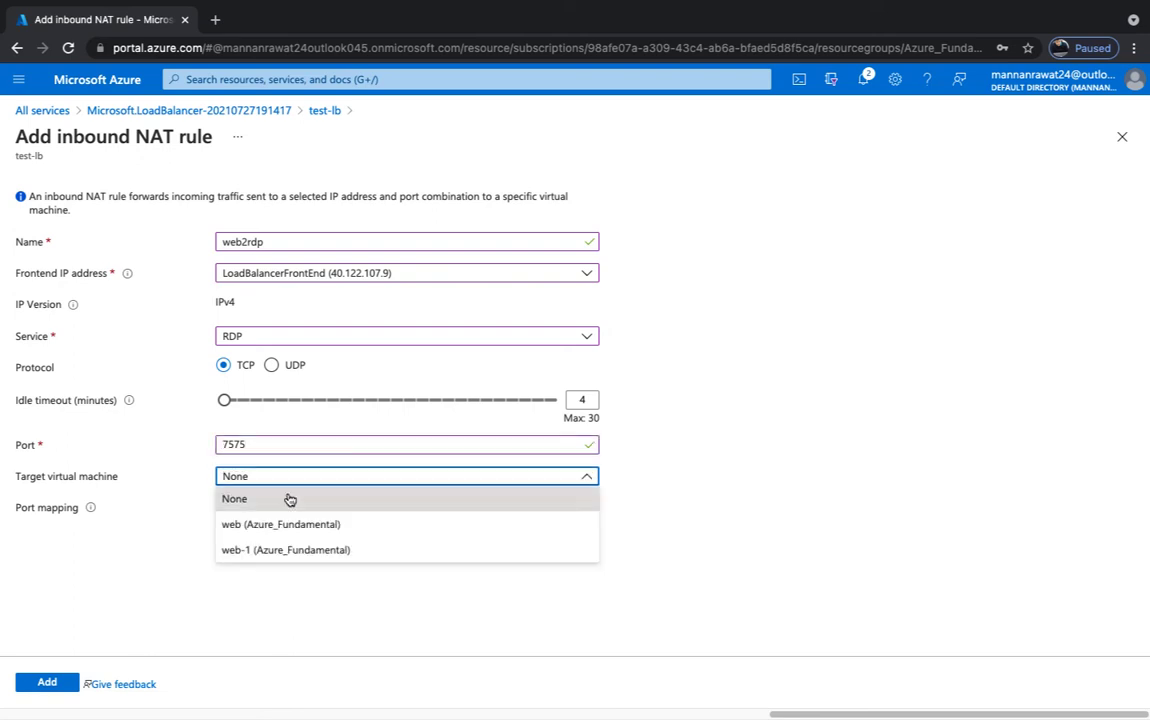
{"action": "left_click", "coordinate": [275, 551]}
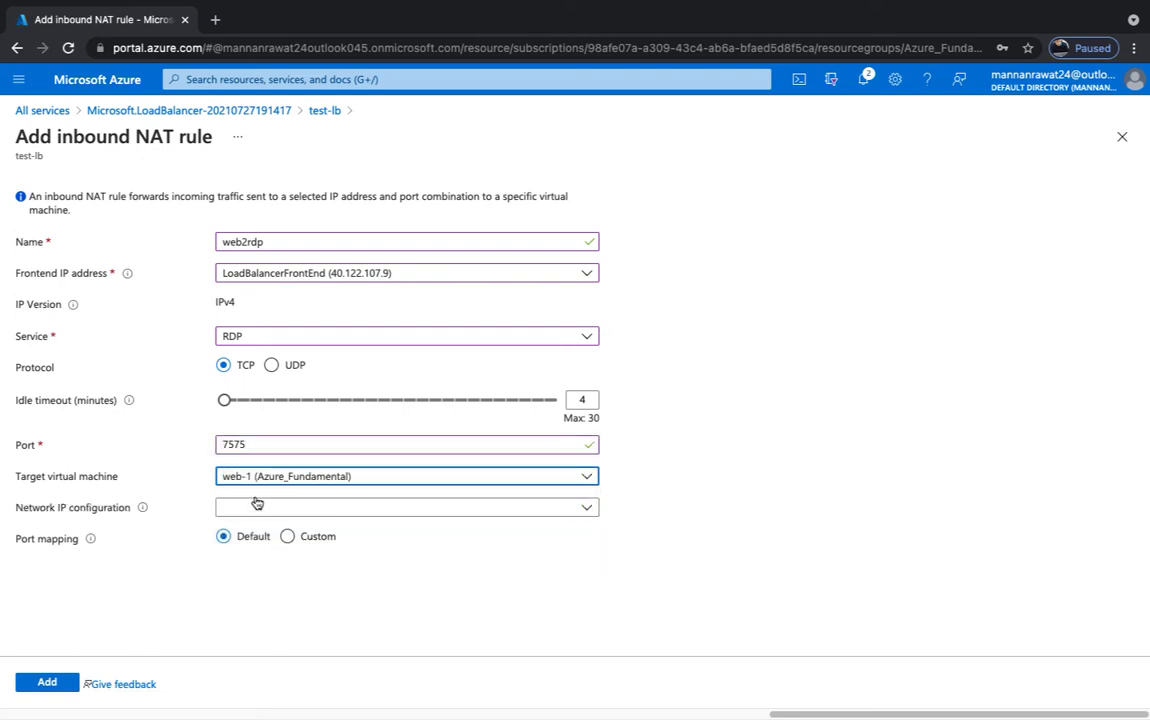
{"action": "left_click", "coordinate": [296, 510]}
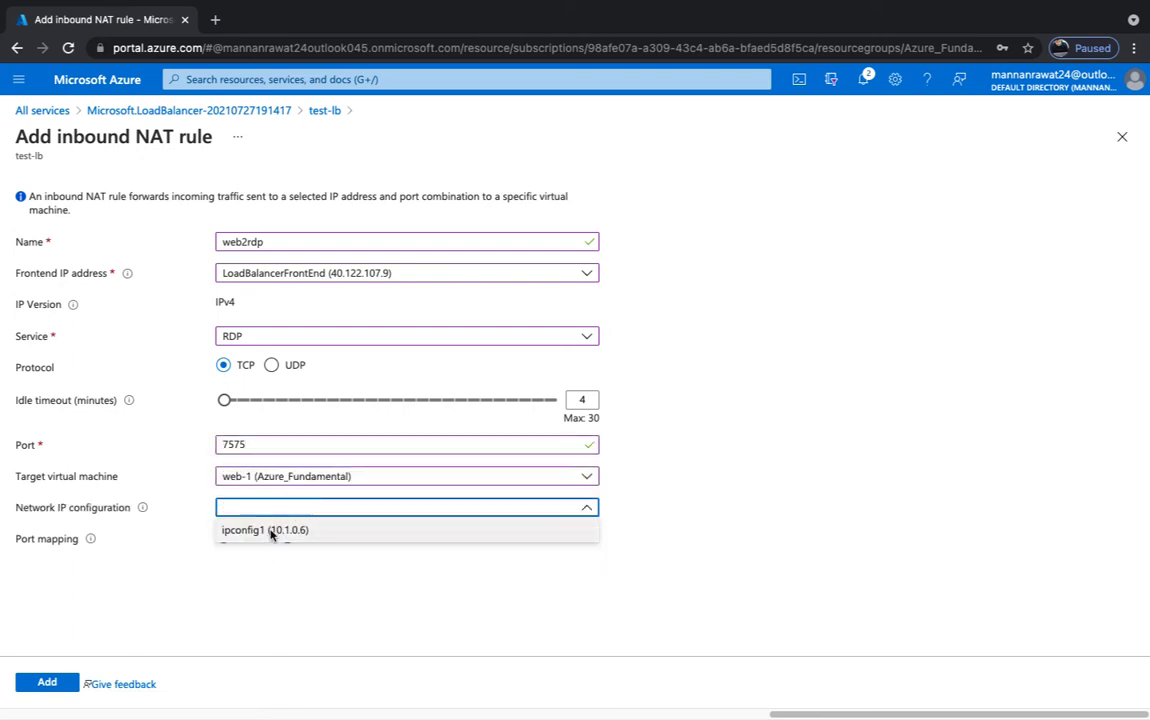
{"action": "left_click", "coordinate": [276, 528]}
{"action": "left_click", "coordinate": [288, 537]}
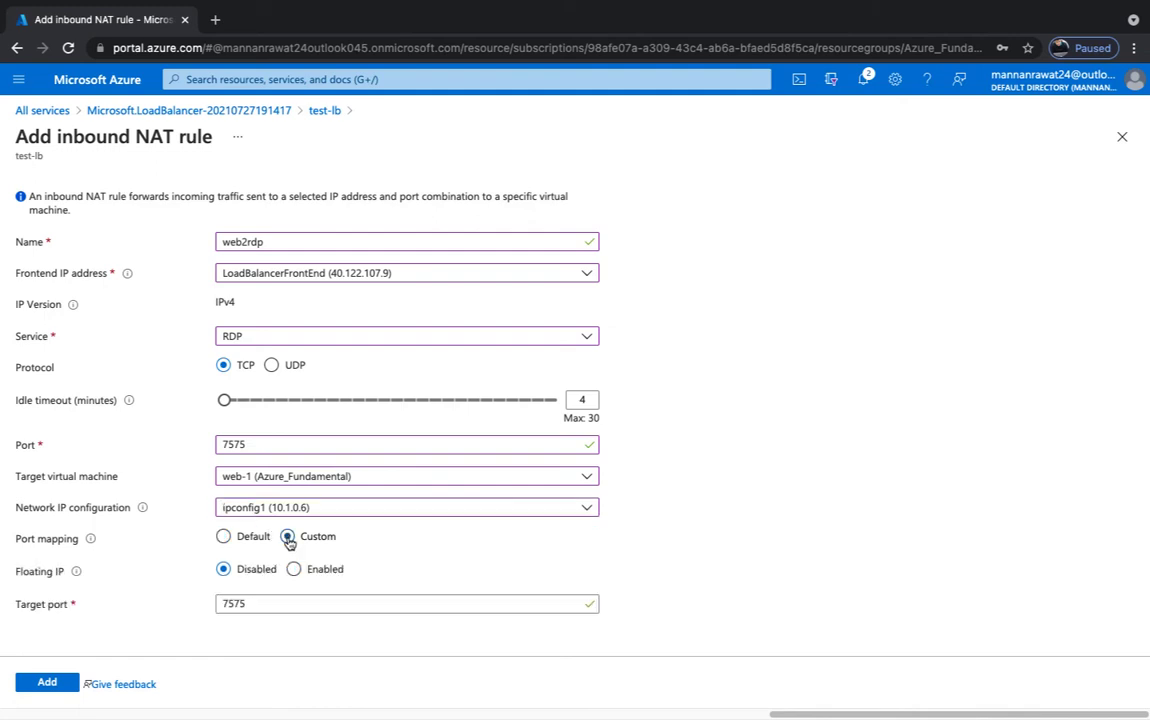
{"action": "double_click", "coordinate": [278, 603]}
{"action": "type", "text": "33"}
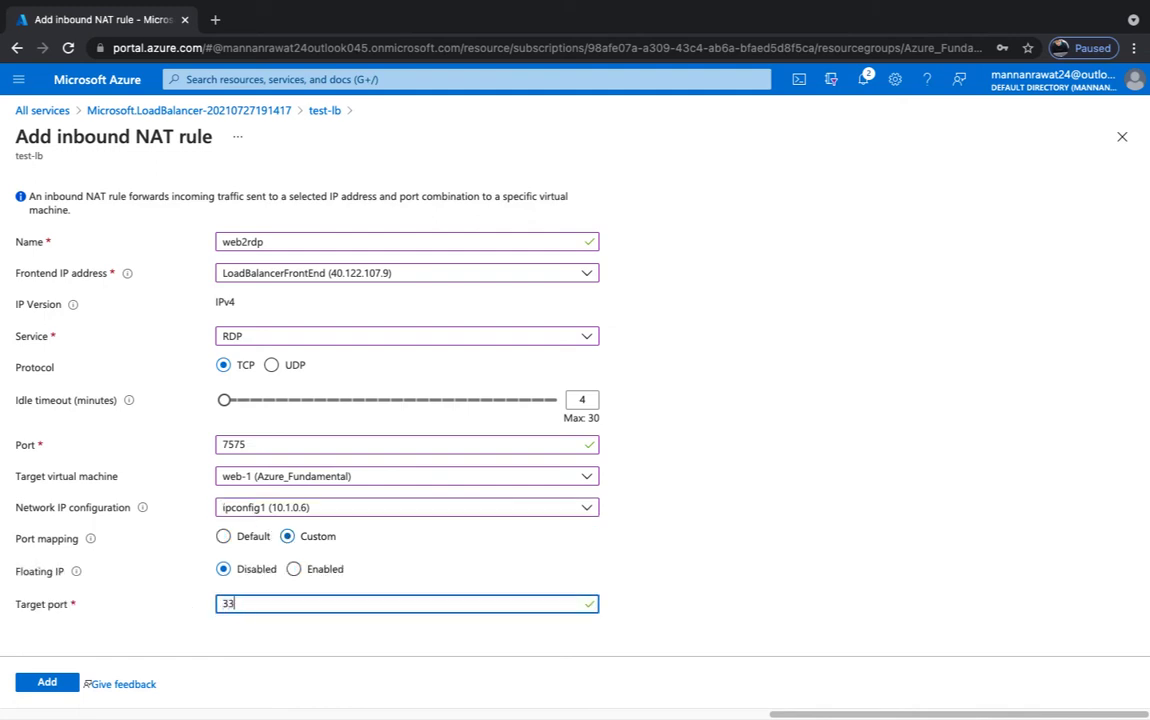
{"action": "type", "text": "89"}
{"action": "left_click", "coordinate": [52, 682]}
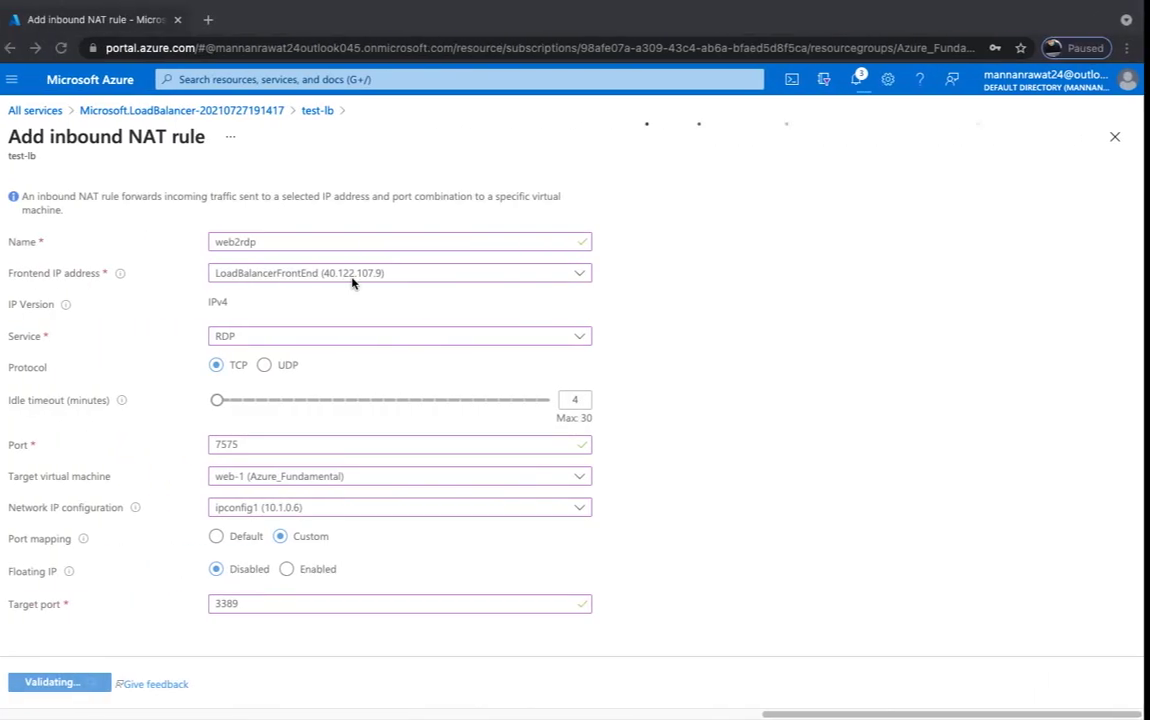
- Launch Remote Desktop Connection via mstsc and connect to 40.122.107.9:8585
{"action": "key", "text": "ctrl+super+Left"}
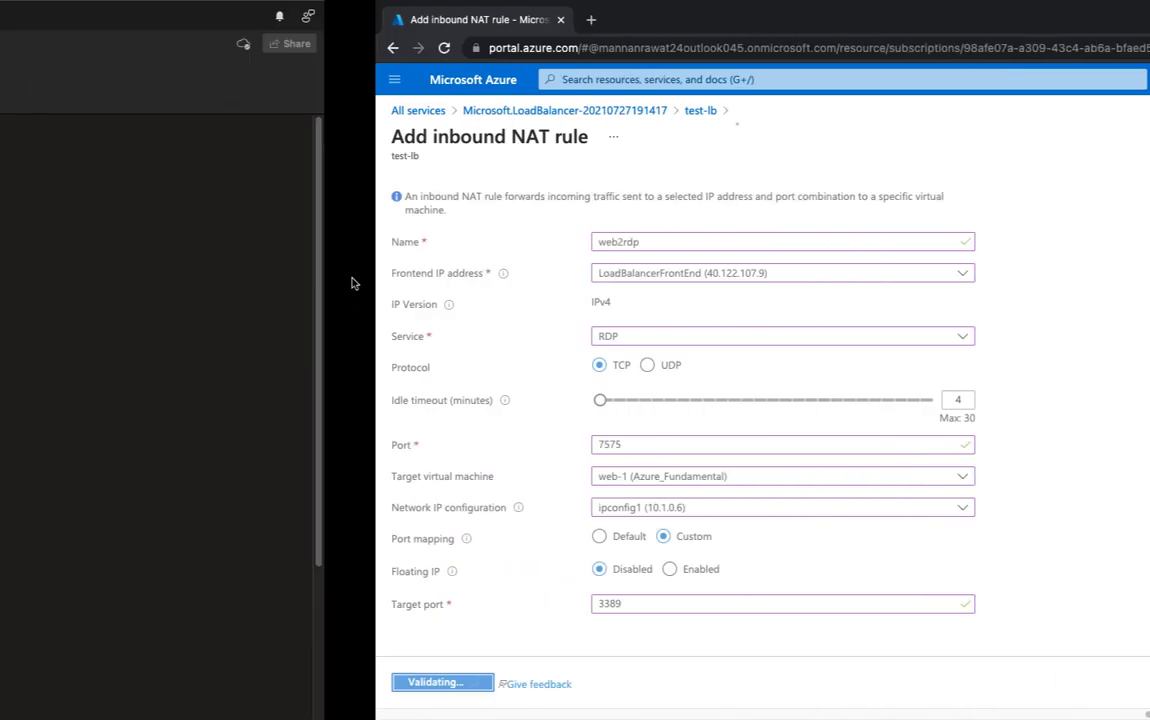
{"action": "key", "text": "ctrl+super+Left"}
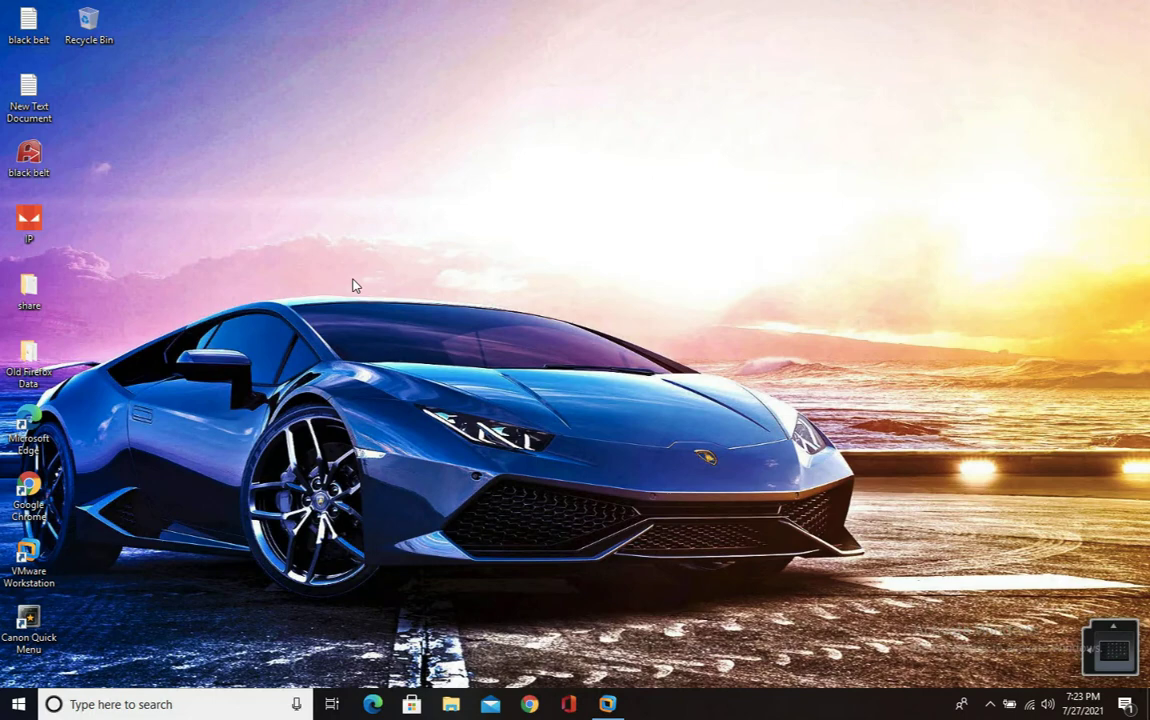
{"action": "key", "text": "super+r"}
{"action": "key", "text": "Return"}
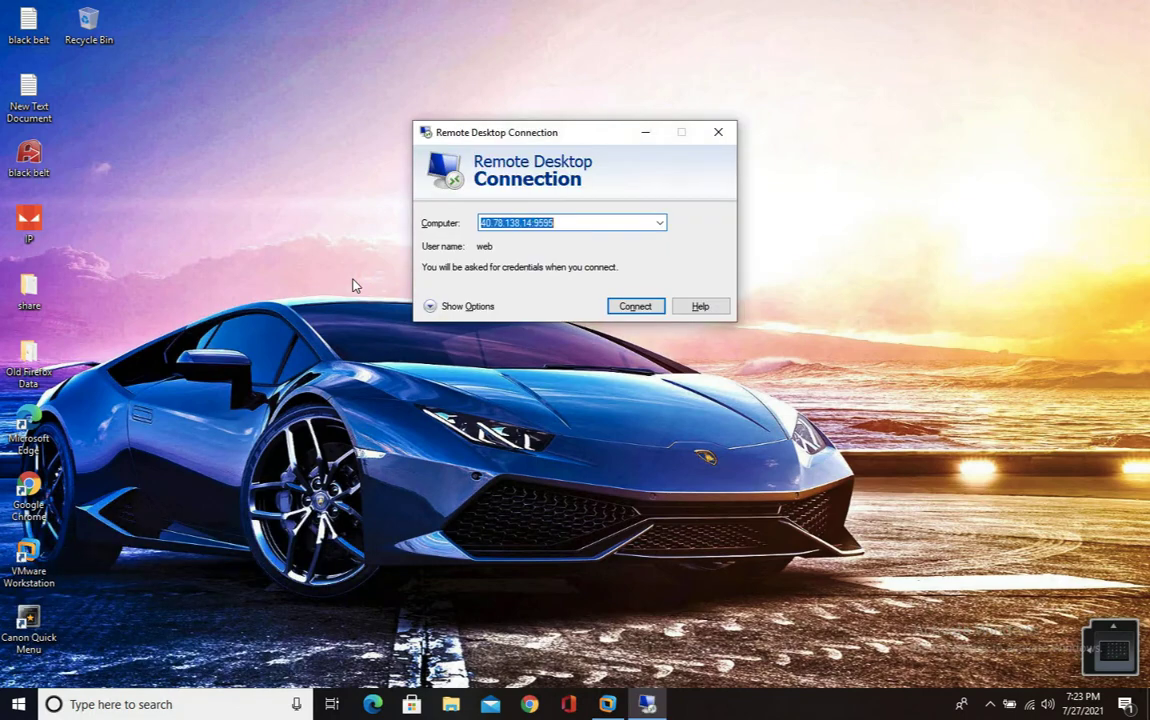
{"action": "type", "text": "40"}
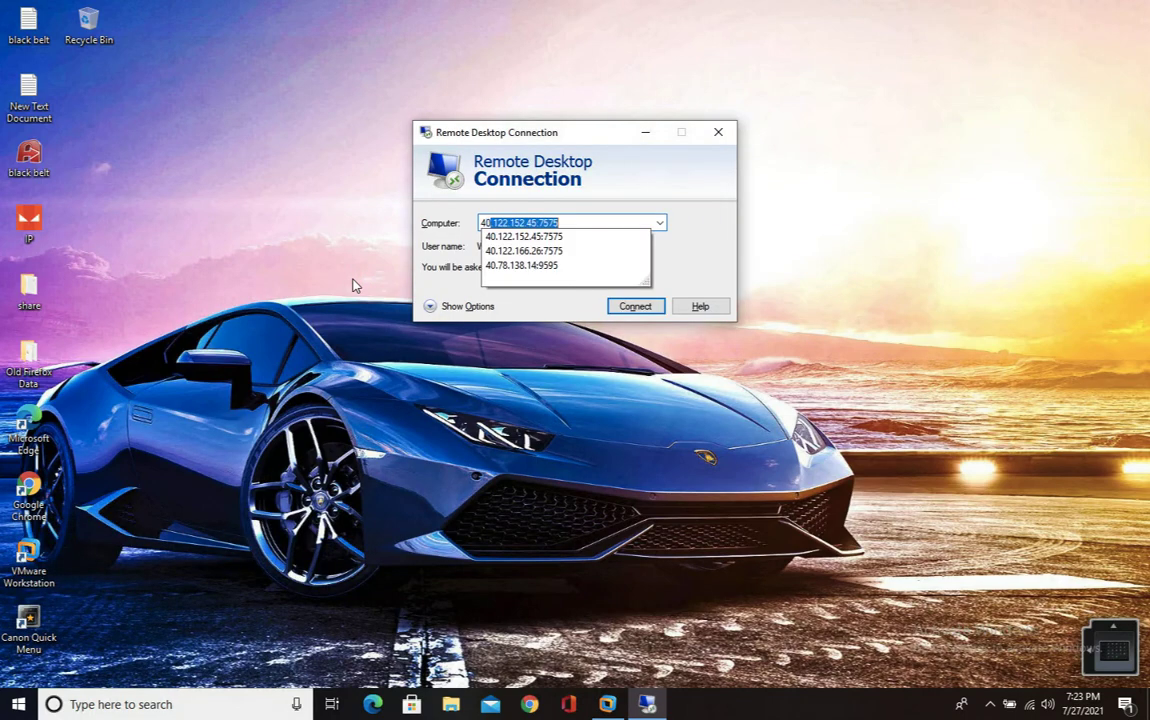
{"action": "type", "text": ".1"}
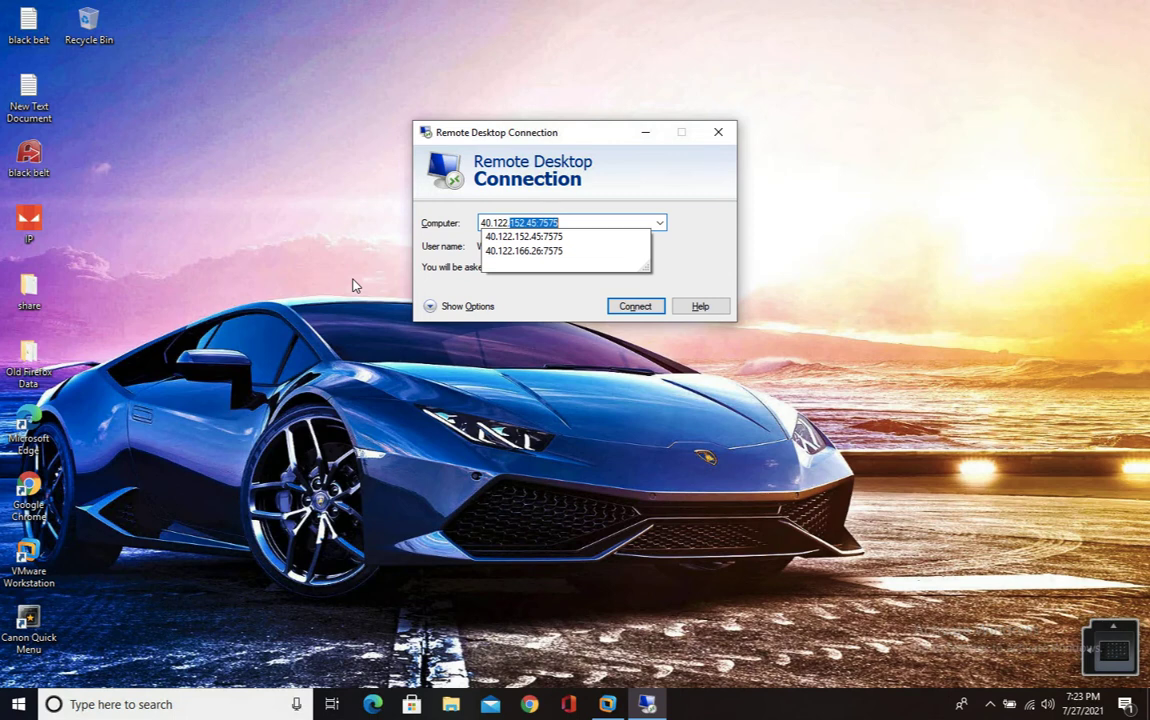
{"action": "type", "text": "22.107"}
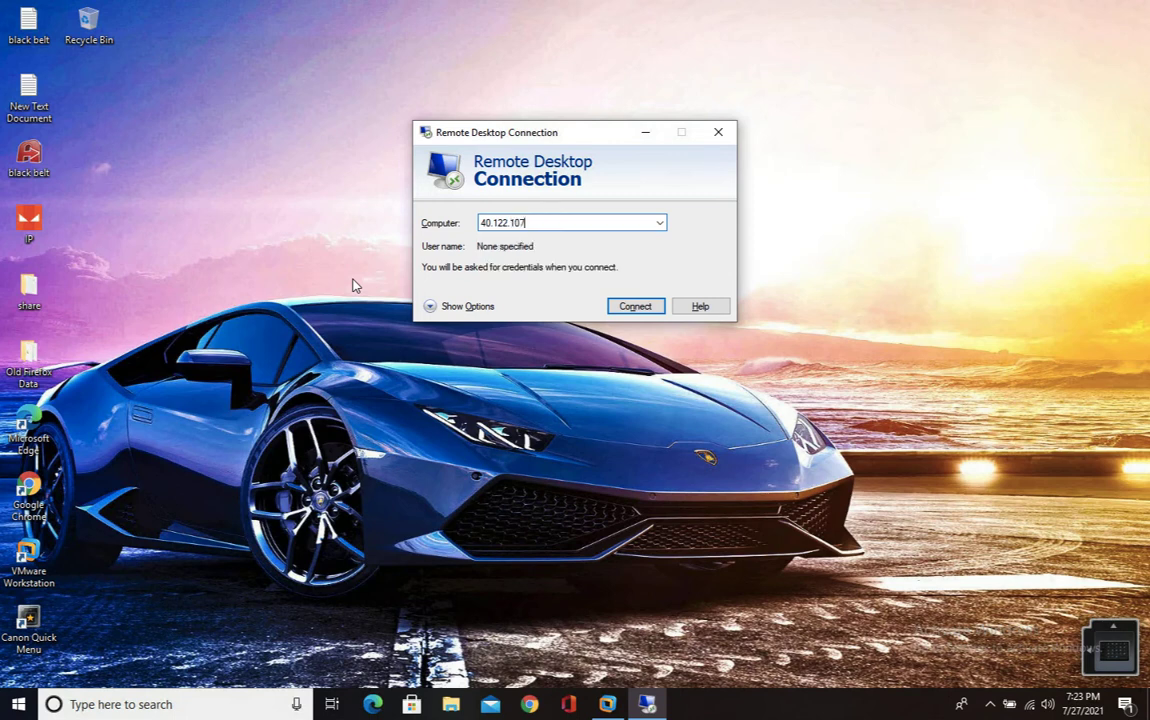
{"action": "type", "text": ".9."}
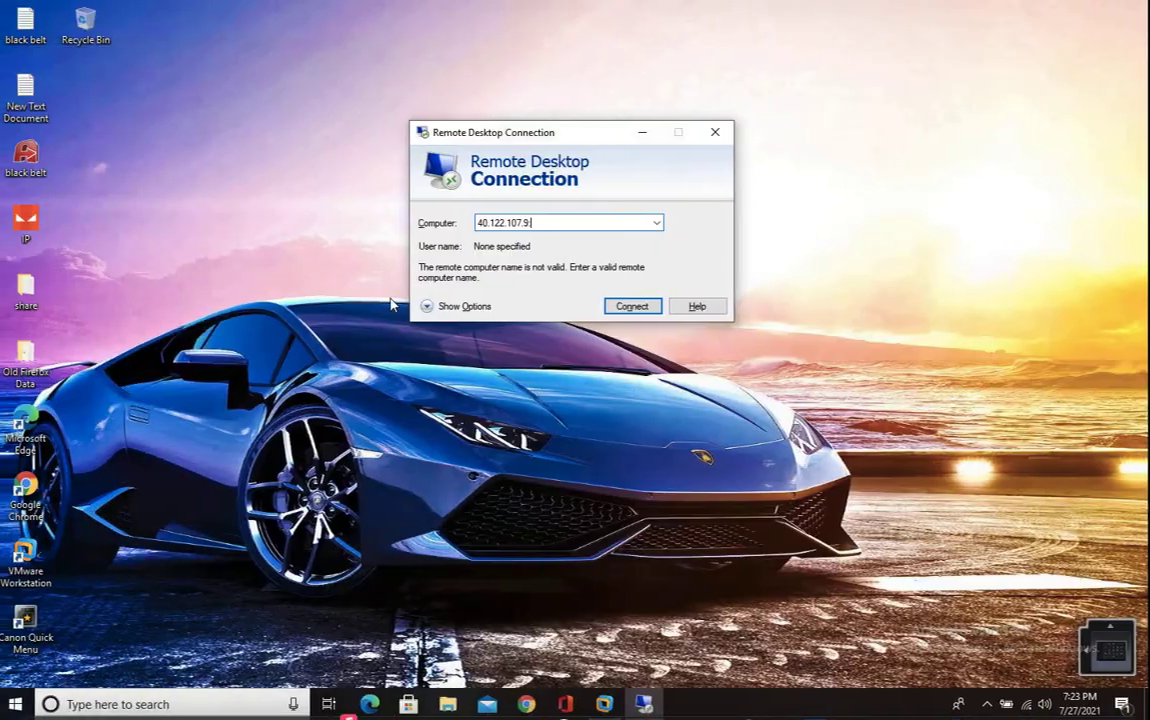
{"action": "type", "text": ":8585"}
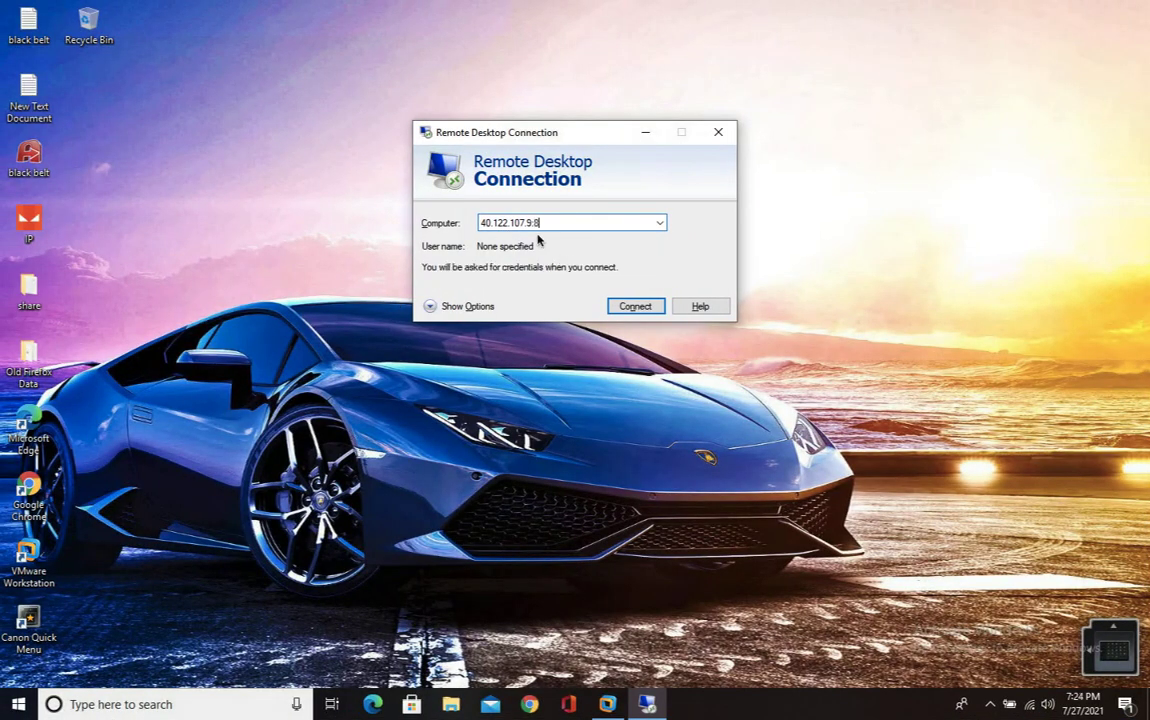
{"action": "left_click", "coordinate": [636, 306]}
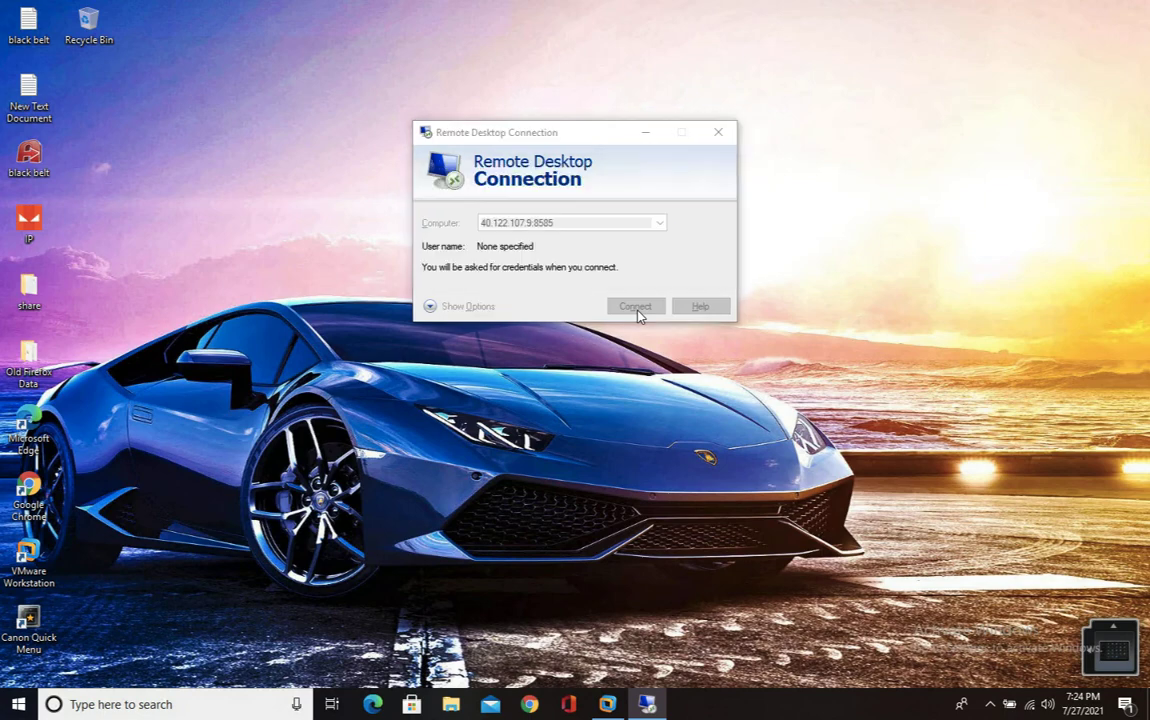
- Sign in with the remote account's username and password and accept the certificate warning
{"action": "type", "text": "we"}
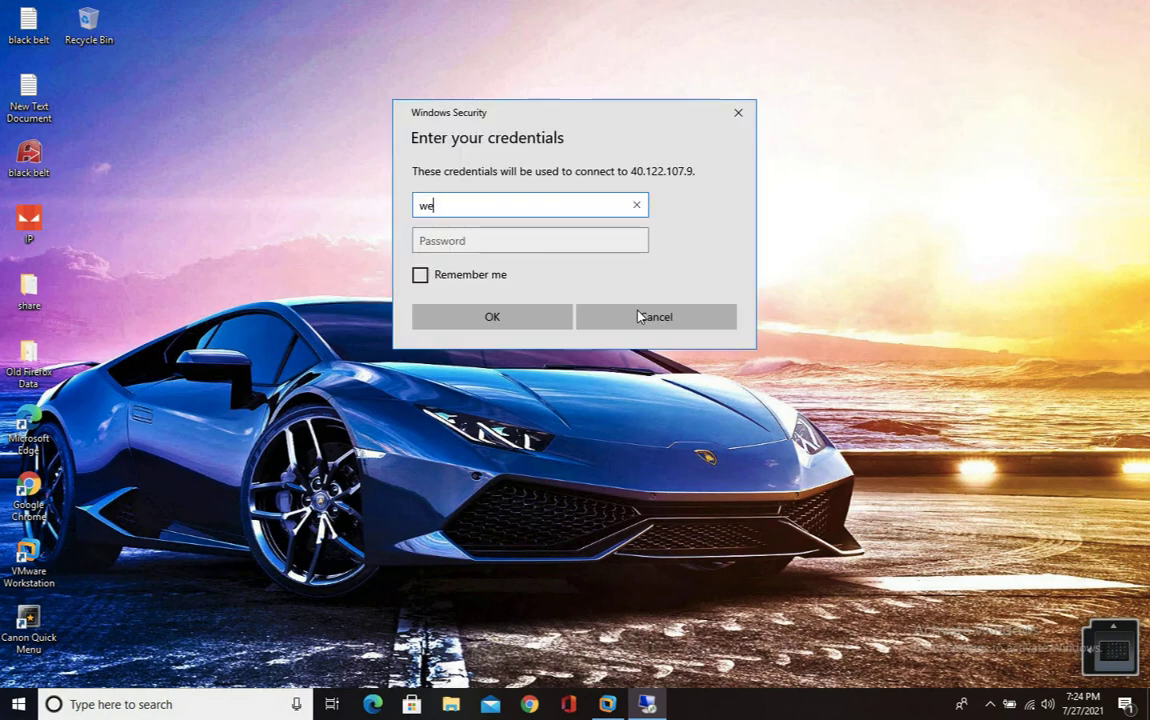
{"action": "type", "text": "b"}
{"action": "key", "text": "Tab"}
{"action": "type", "text": "••"}
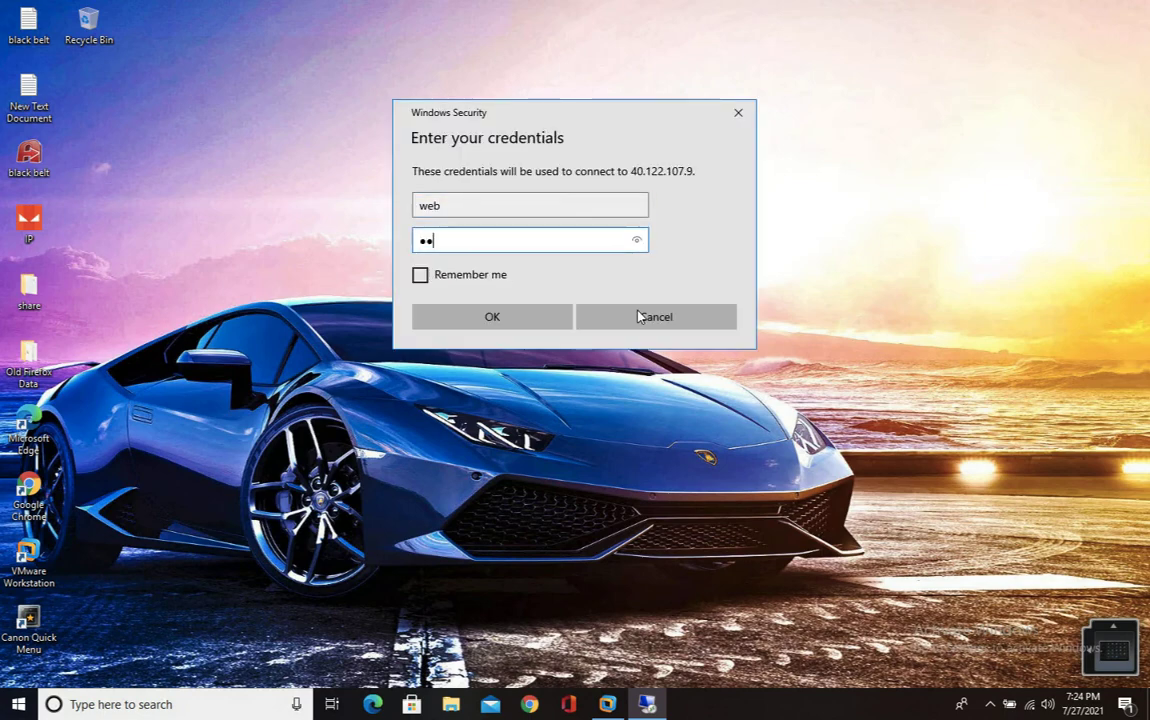
{"action": "key", "text": "BackSpace"}
{"action": "key", "text": "BackSpace"}
{"action": "type", "text": "•••••••••"}
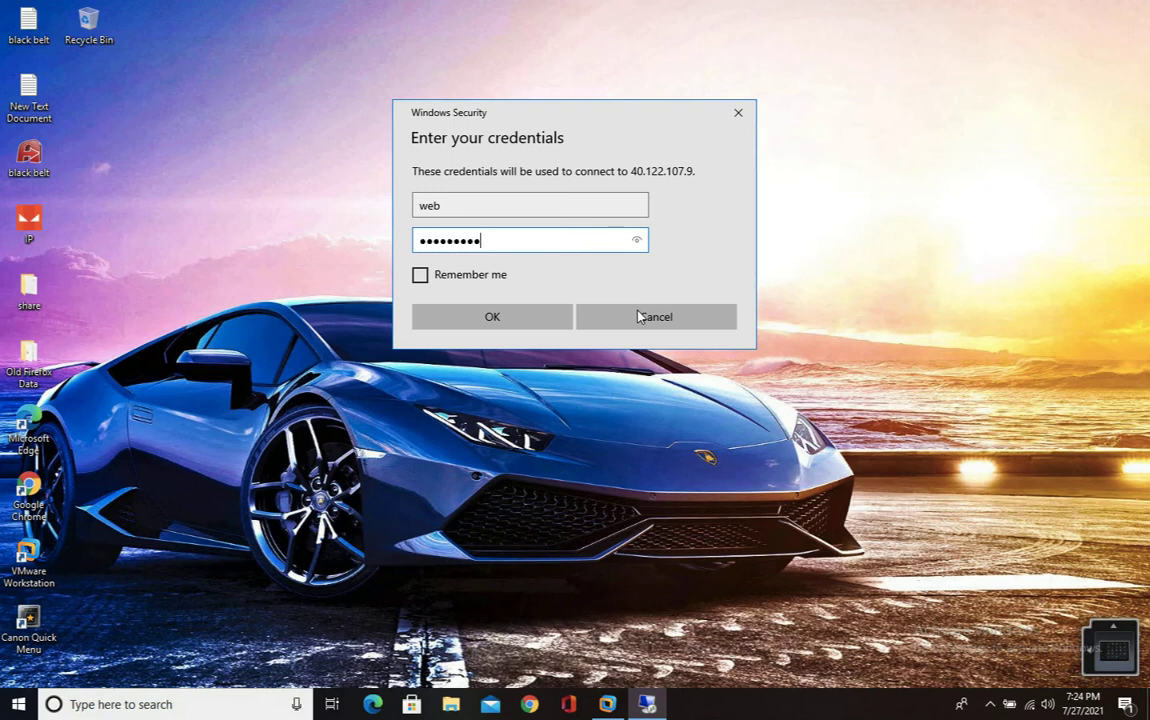
{"action": "type", "text": "•••"}
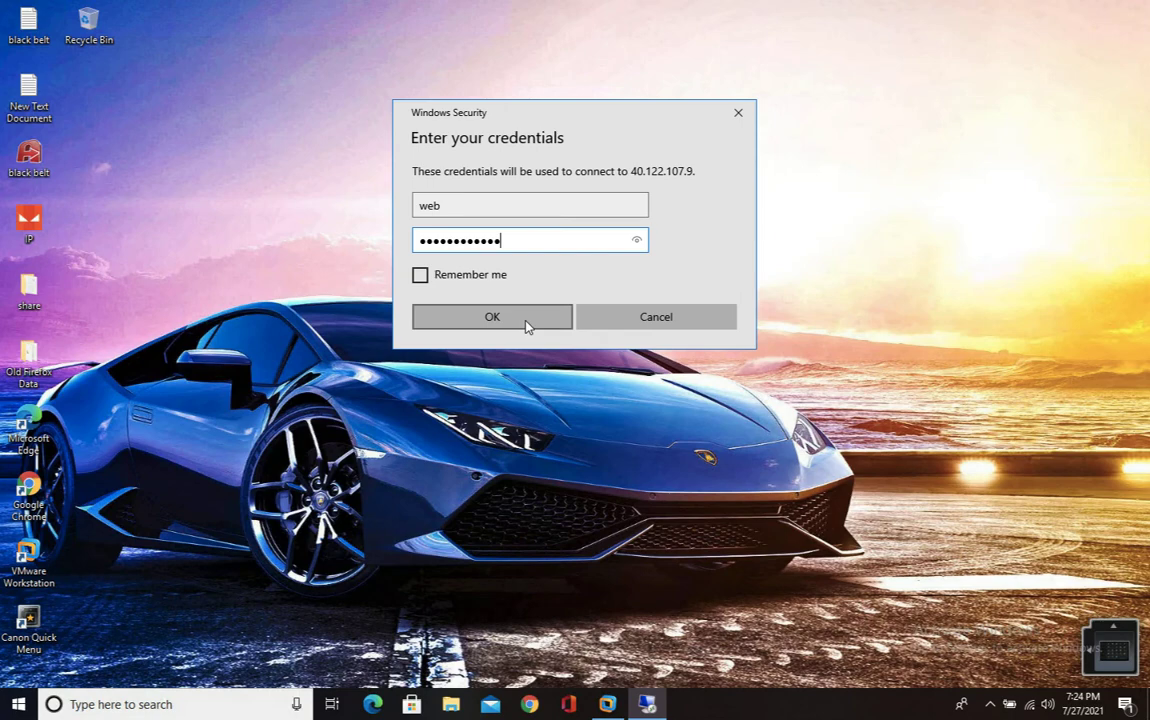
{"action": "left_click", "coordinate": [527, 325]}
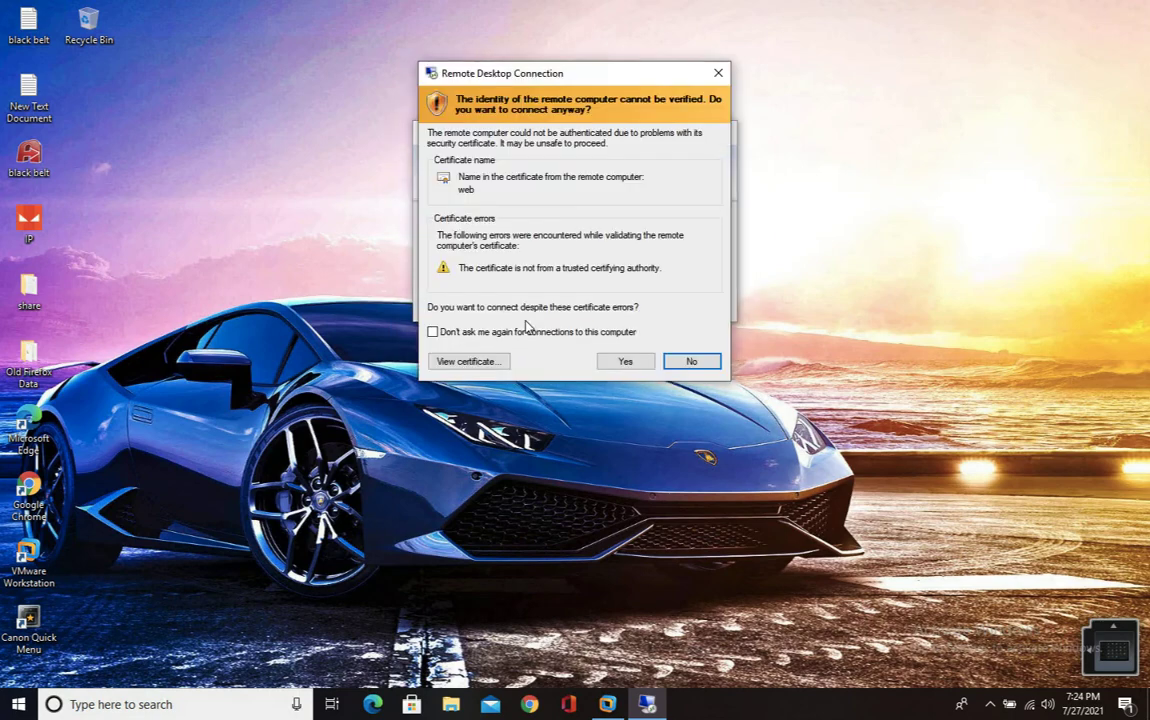
{"action": "left_click", "coordinate": [615, 360]}
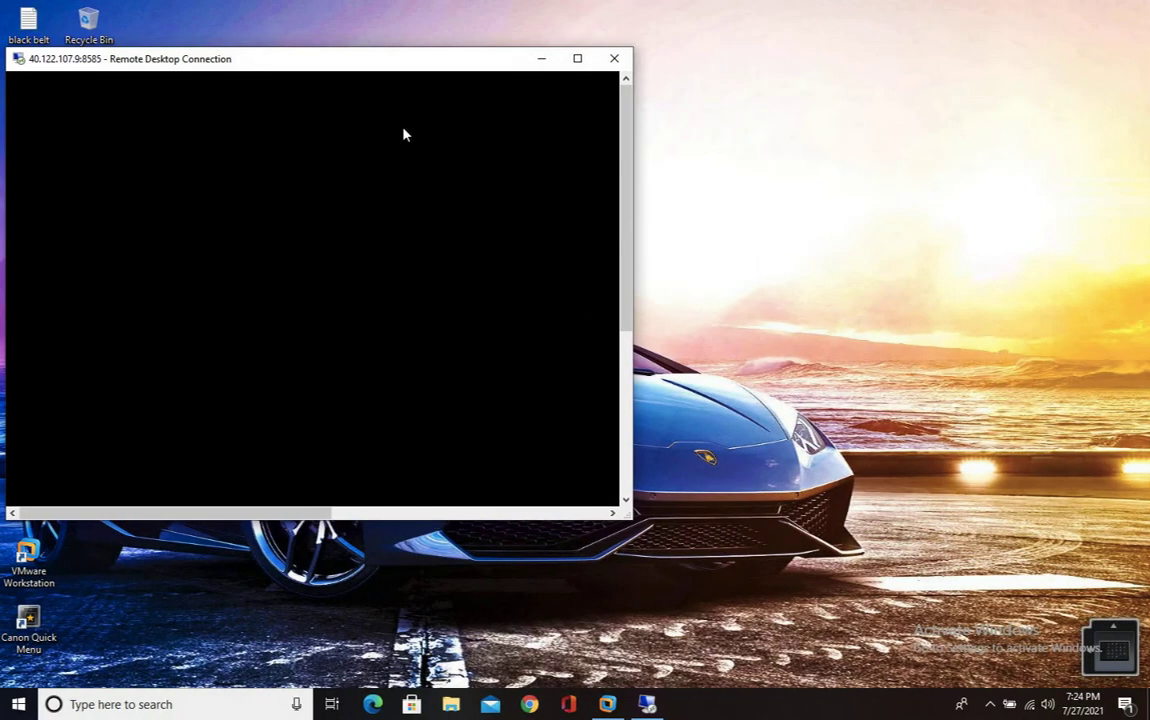
{"action": "left_click_drag", "start_coordinate": [344, 64], "coordinate": [365, 49]}
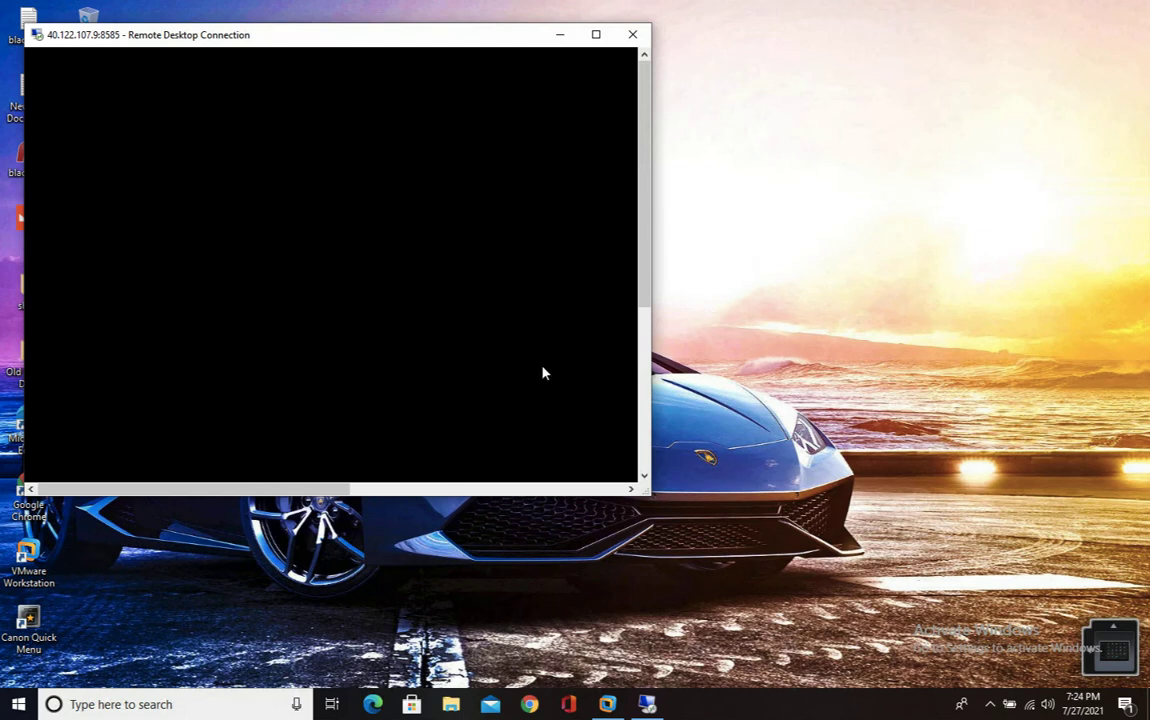
- Launch a second Remote Desktop Connection and begin editing its computer address
{"action": "key", "text": "super+r"}
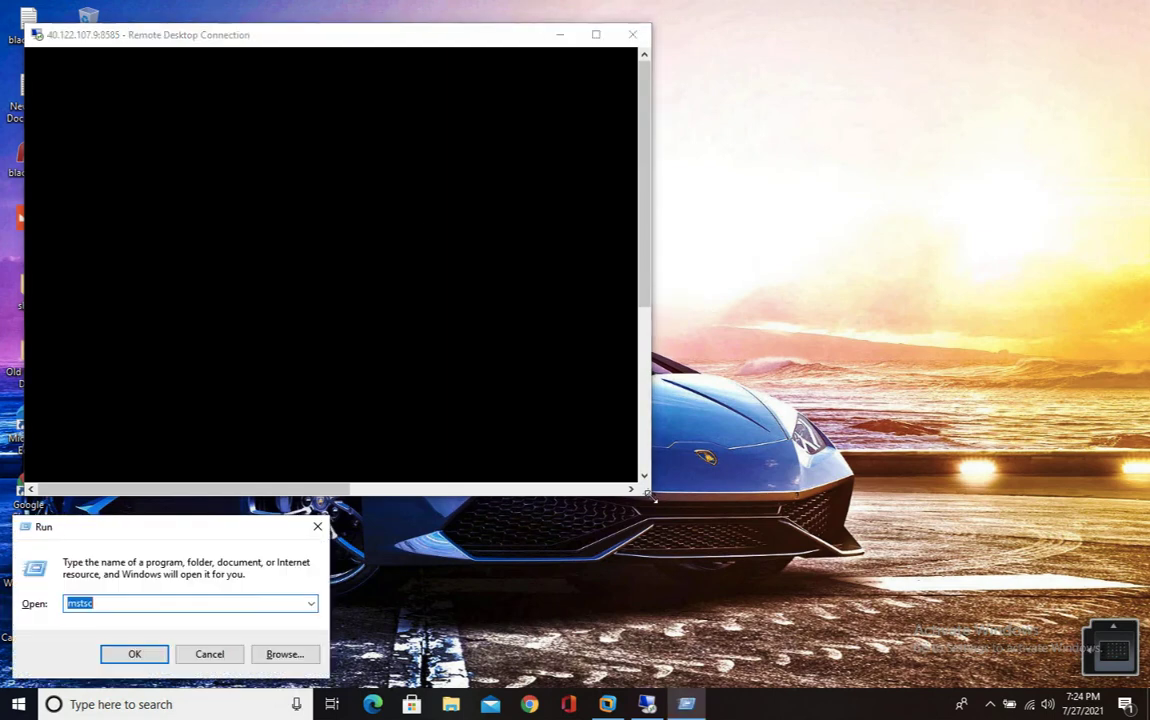
{"action": "key", "text": "Return"}
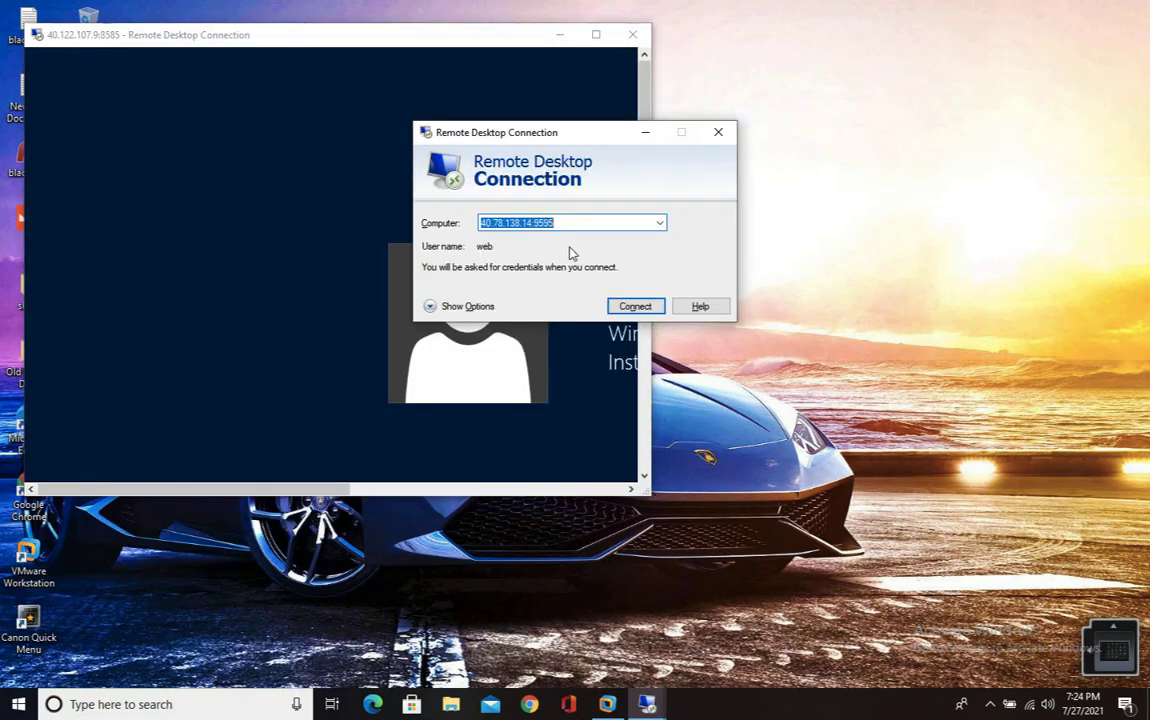
{"action": "left_click", "coordinate": [568, 220]}
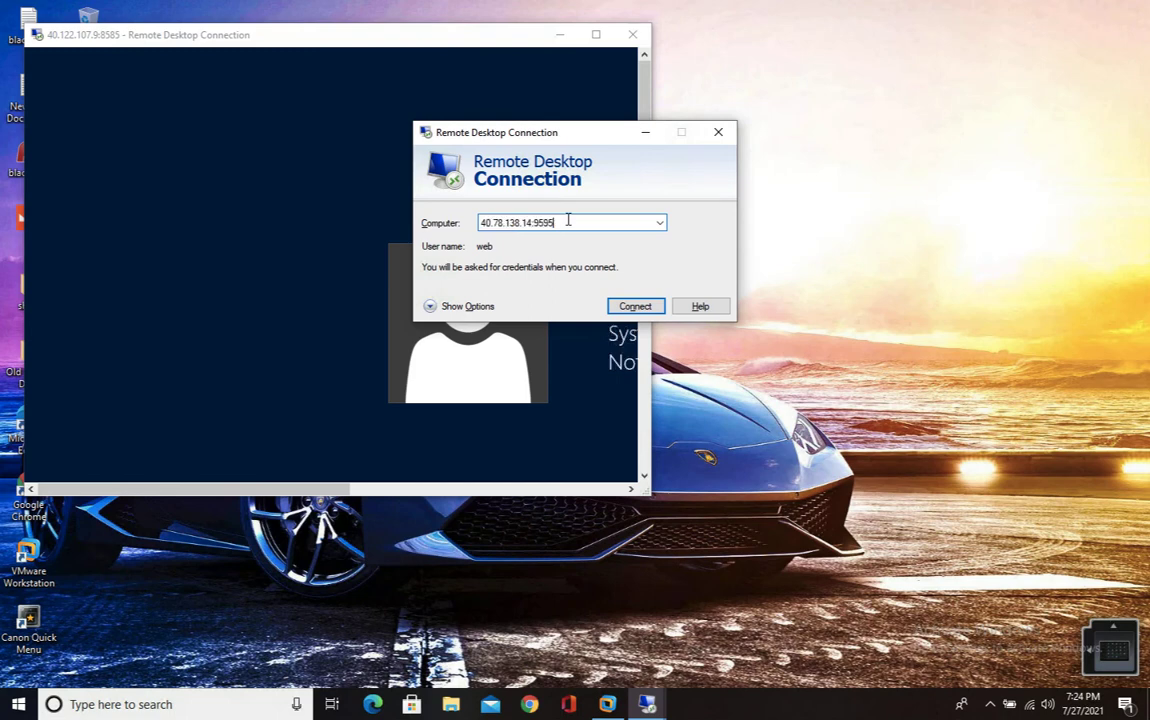
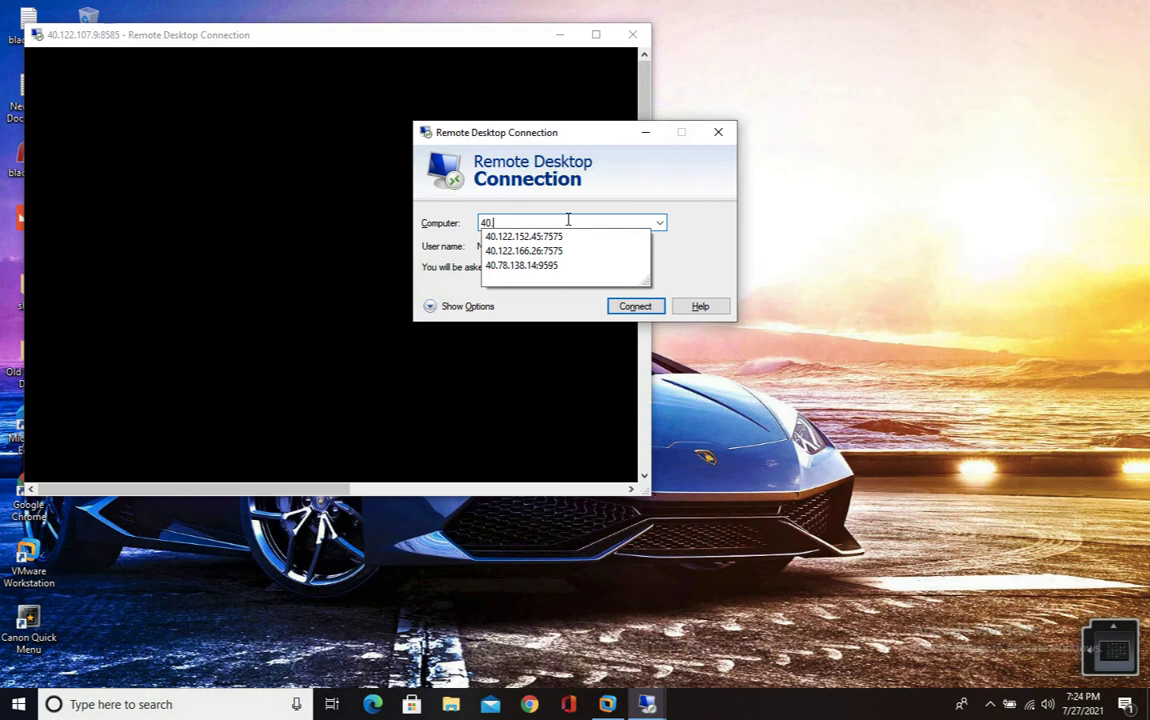
- Connect to 40.122.107.9:7575 and enter a different account's username and password
{"action": "type", "text": "122.10"}
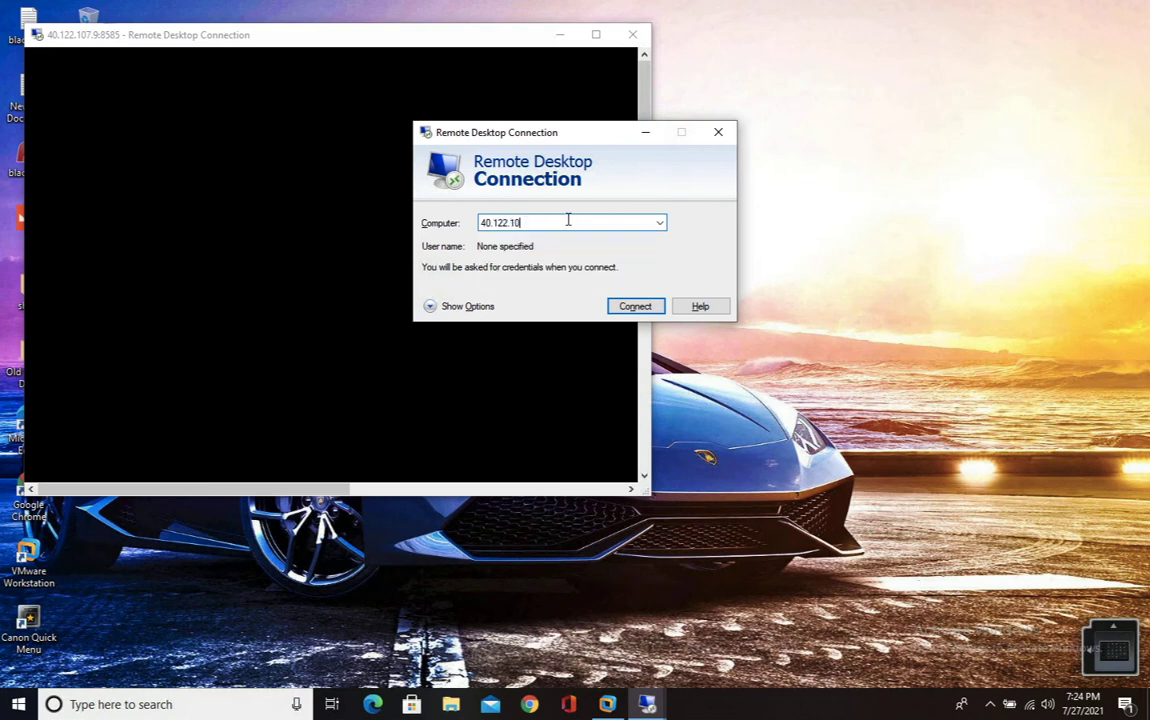
{"action": "type", "text": "7.9:7575"}
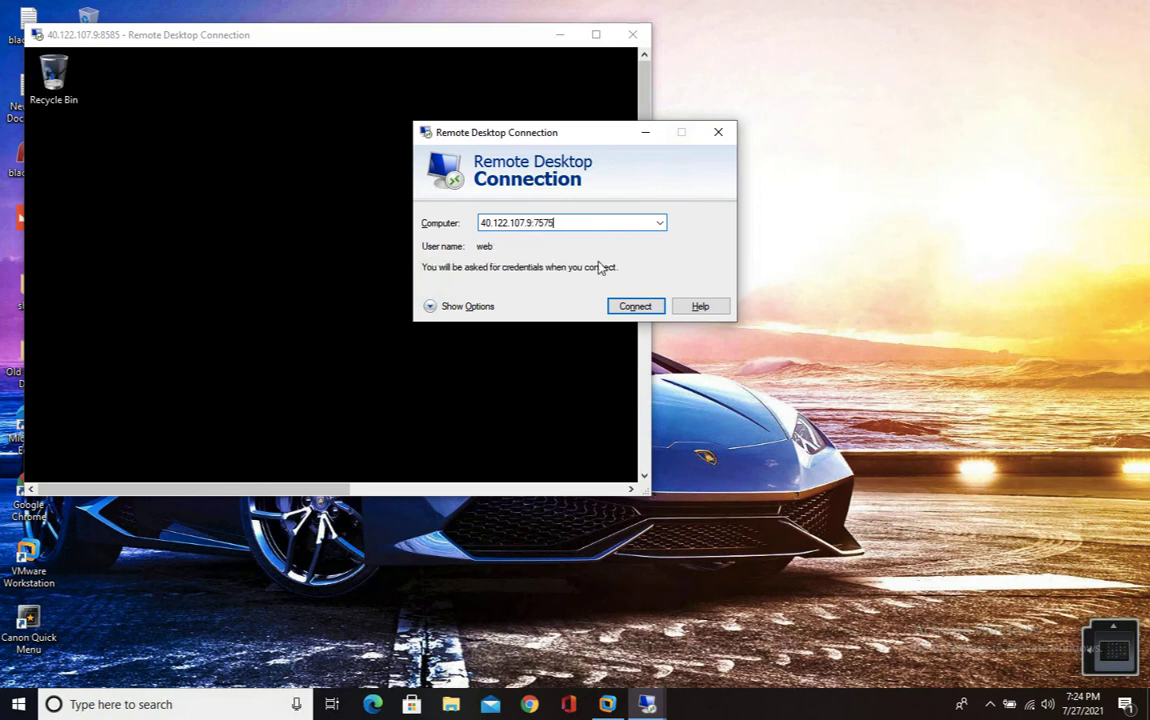
{"action": "left_click", "coordinate": [632, 306]}
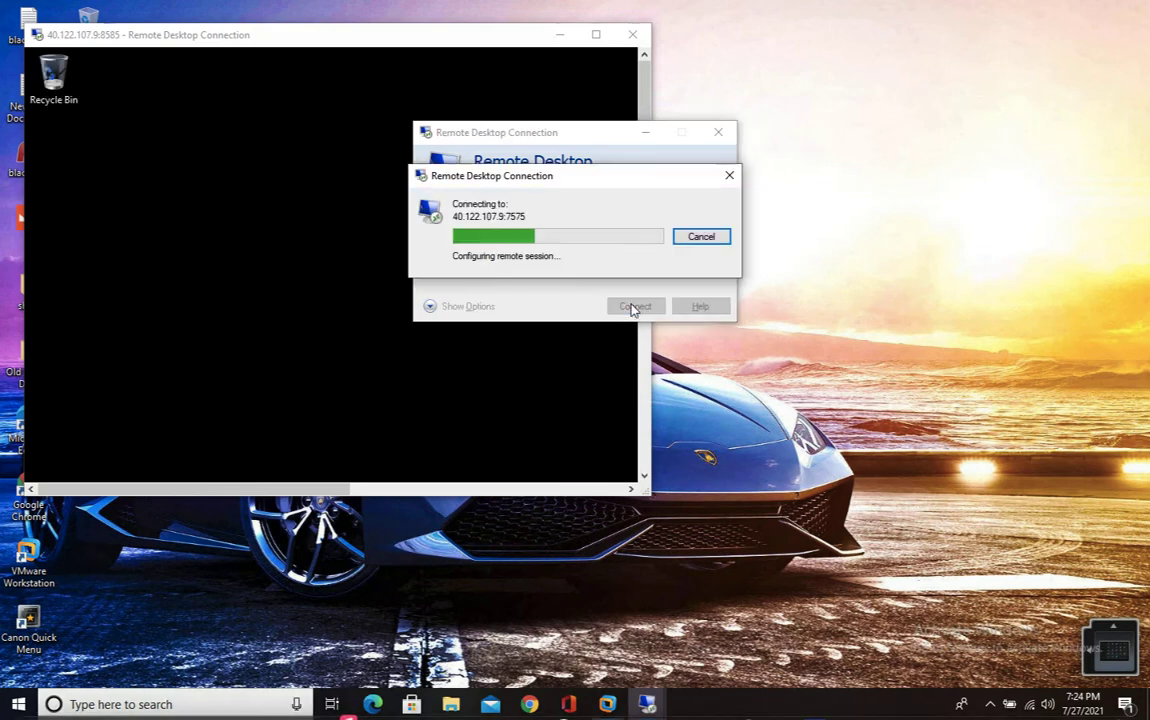
{"action": "left_click", "coordinate": [464, 288]}
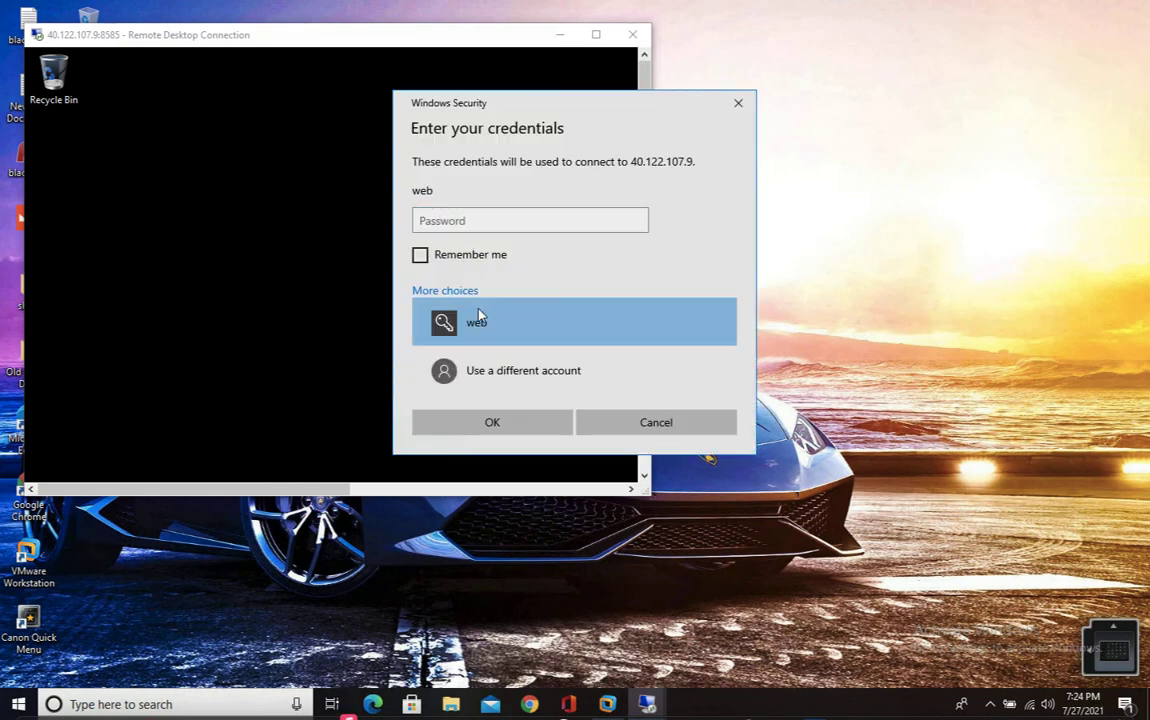
{"action": "left_click", "coordinate": [498, 370]}
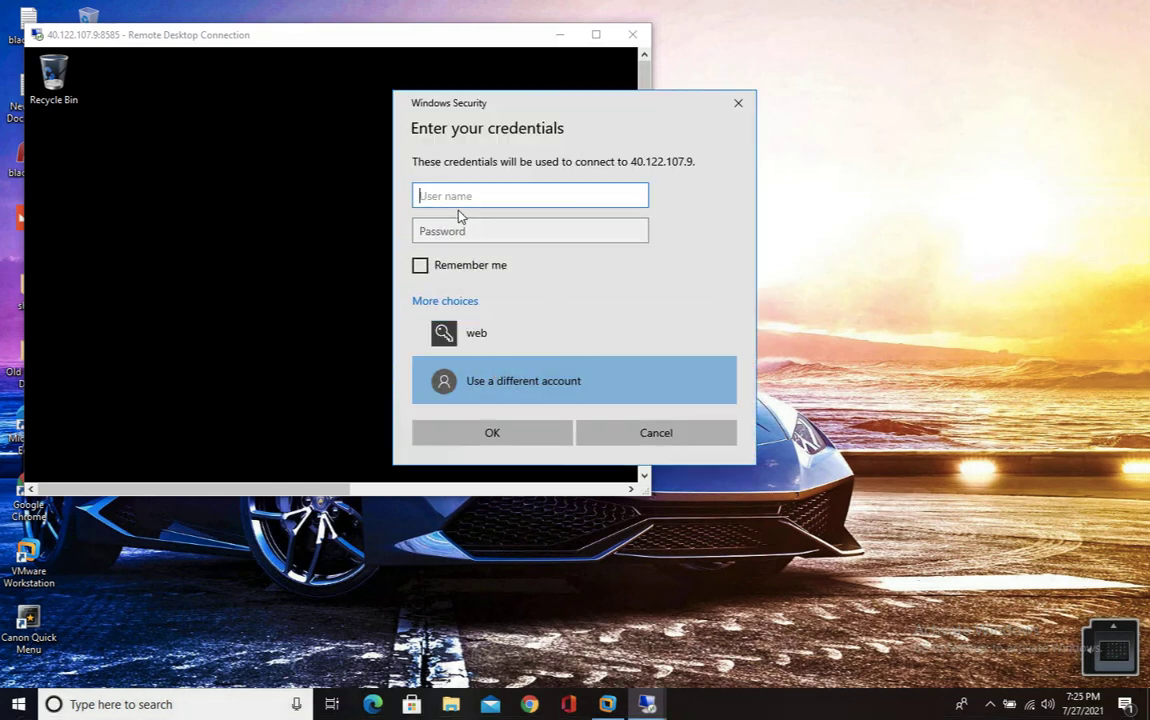
{"action": "type", "text": "web"}
{"action": "key", "text": "Tab"}
{"action": "type", "text": "*******"}
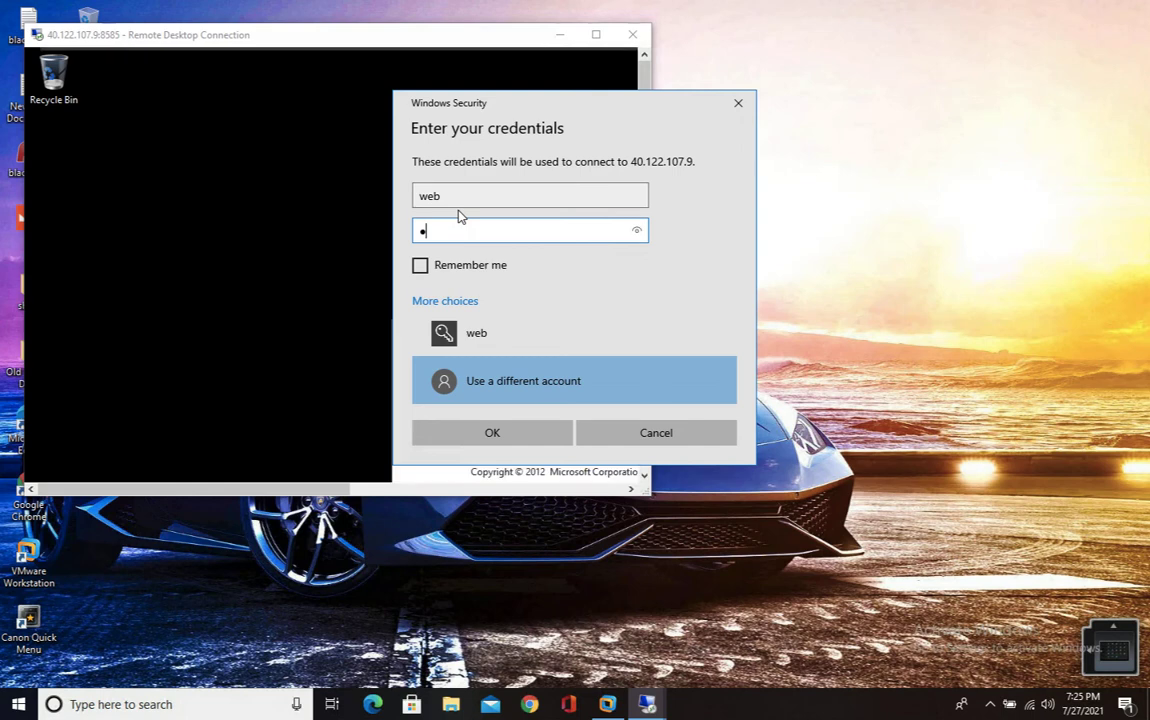
{"action": "type", "text": "*****"}
- Submit the credentials, accept the certificate warning, and place the 8585 and 7575 session windows side by side
{"action": "left_click", "coordinate": [490, 432]}
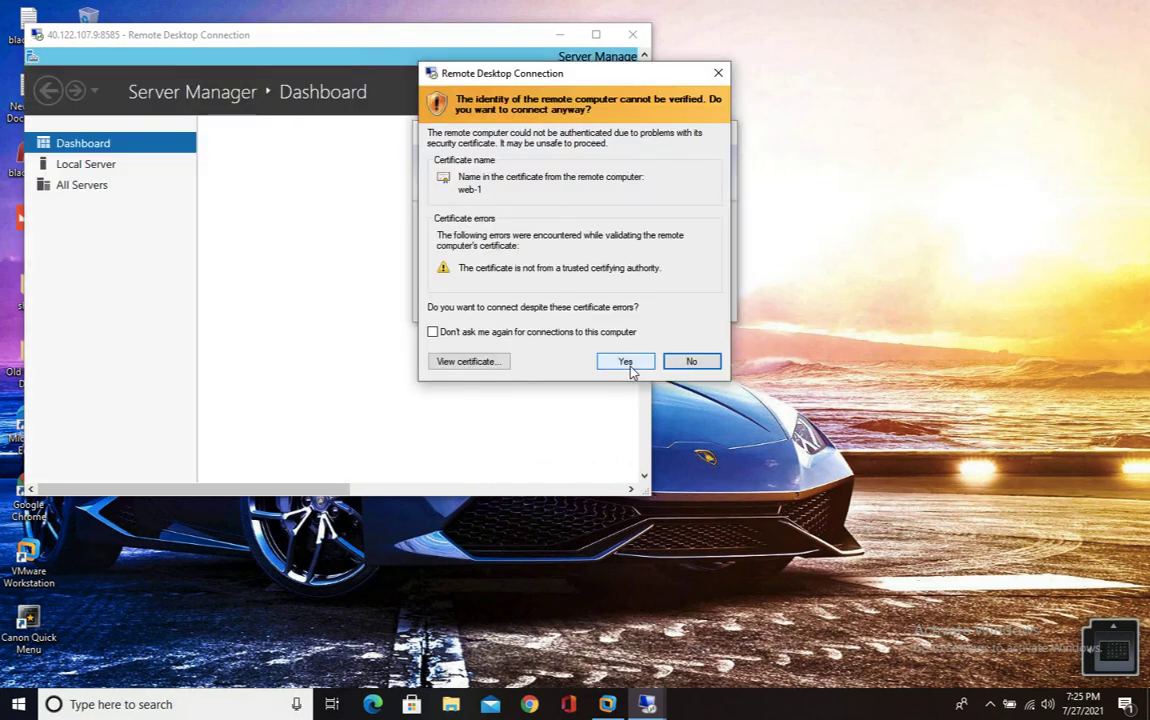
{"action": "left_click", "coordinate": [626, 363]}
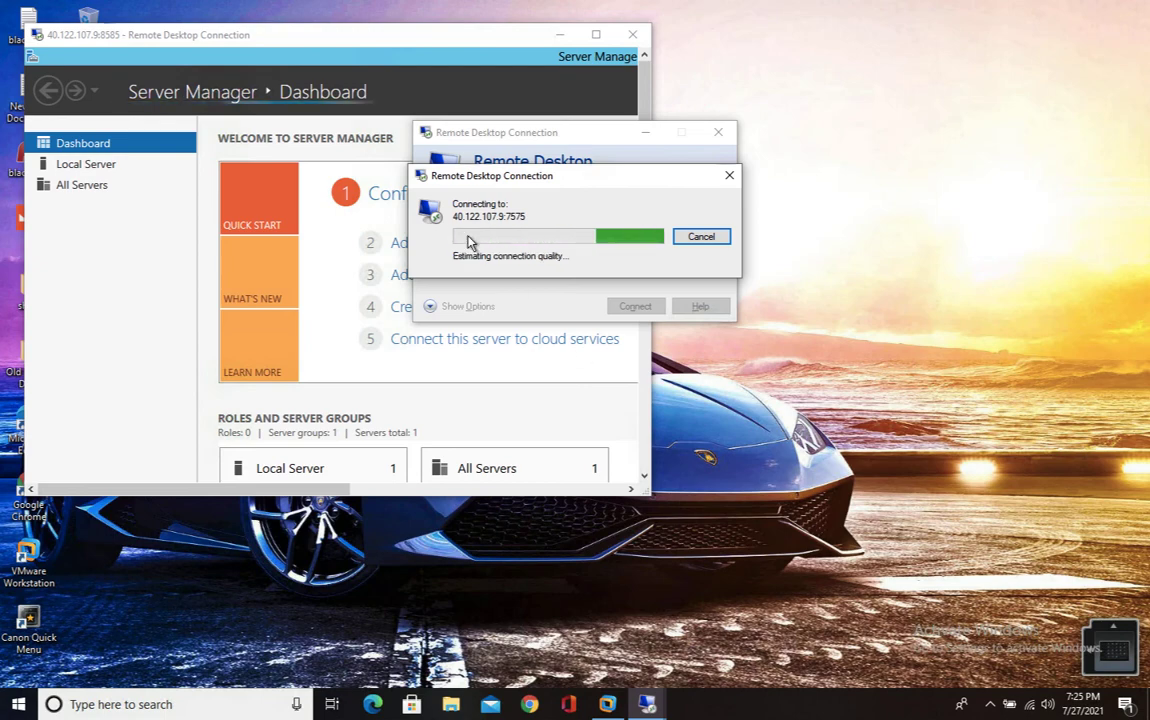
{"action": "left_click_drag", "start_coordinate": [234, 31], "coordinate": [203, 19]}
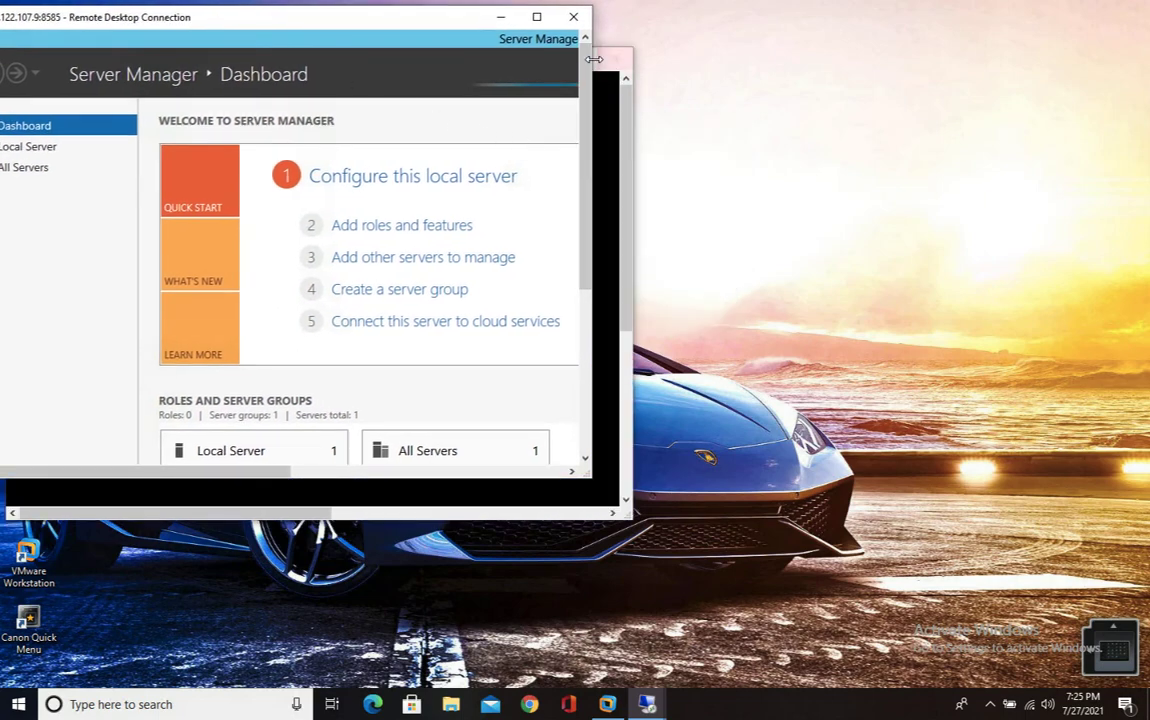
{"action": "left_click_drag", "start_coordinate": [323, 20], "coordinate": [979, 273]}
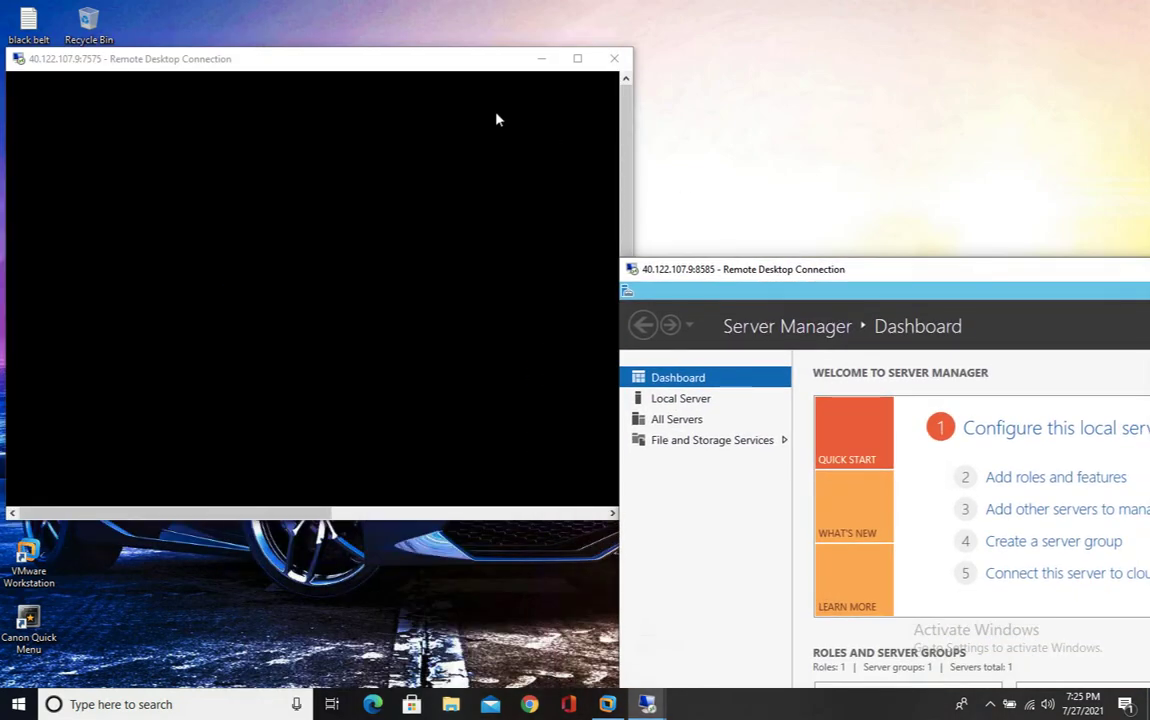
{"action": "left_click_drag", "start_coordinate": [349, 65], "coordinate": [349, 21]}
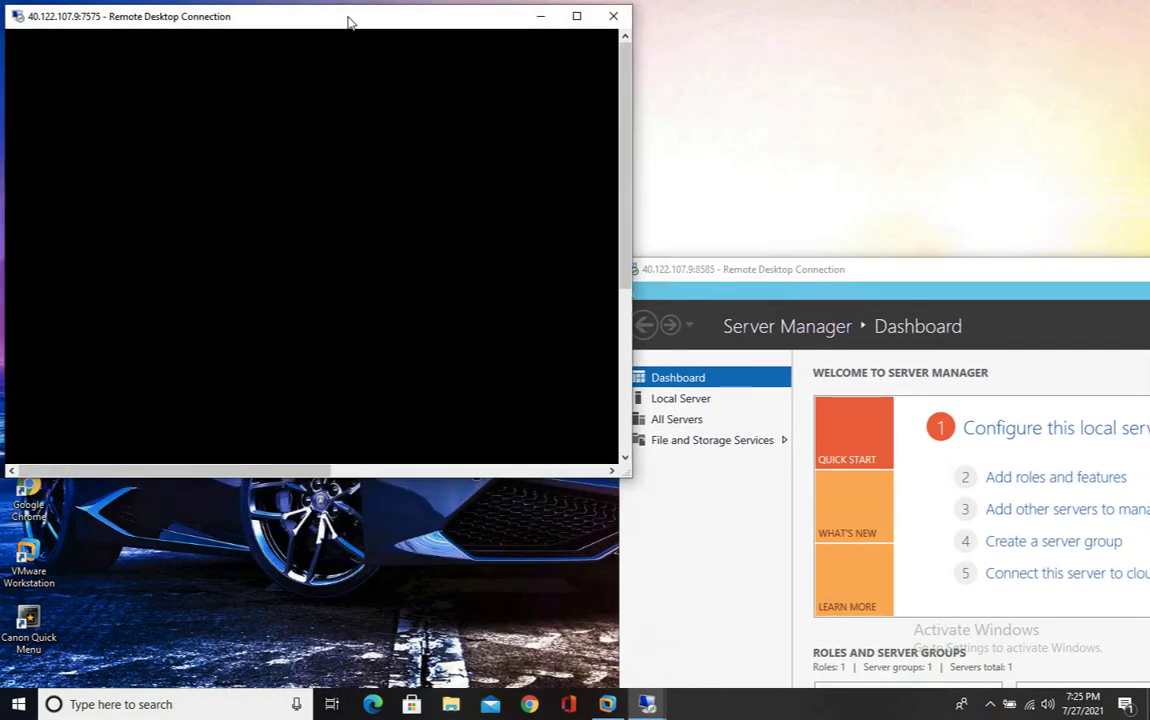
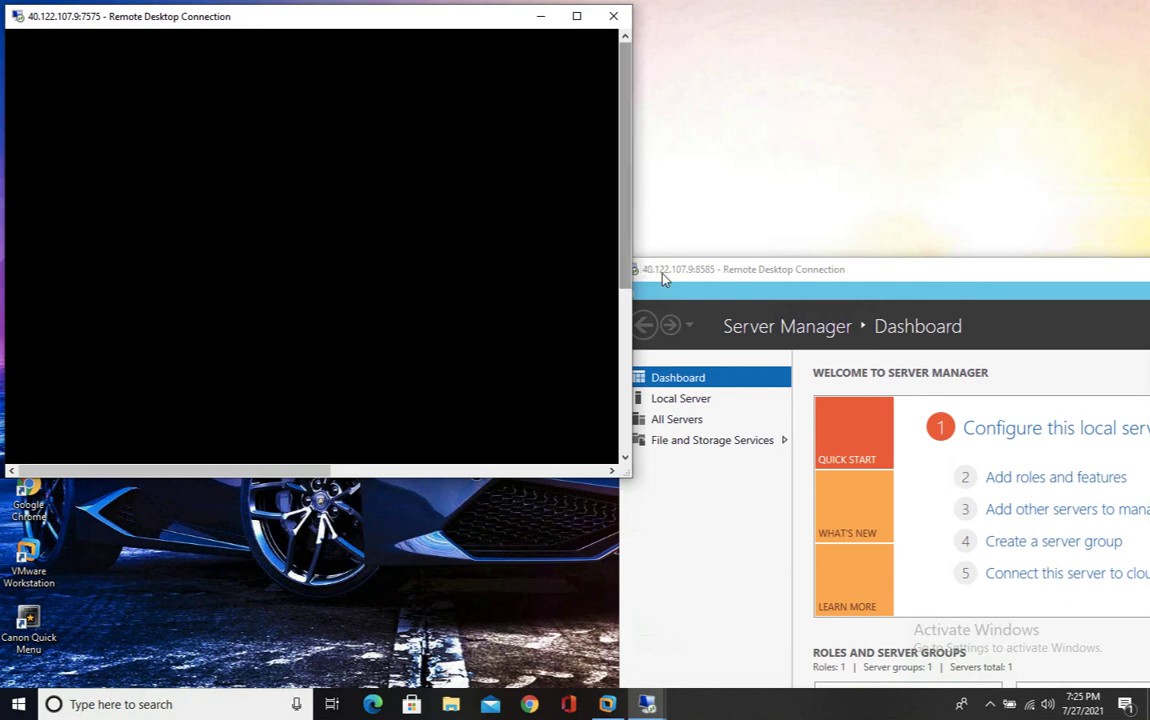
- Bring the 8585 session forward to confirm both RDP sessions are connected, then return to the Mac desktop
{"action": "left_click", "coordinate": [658, 272]}
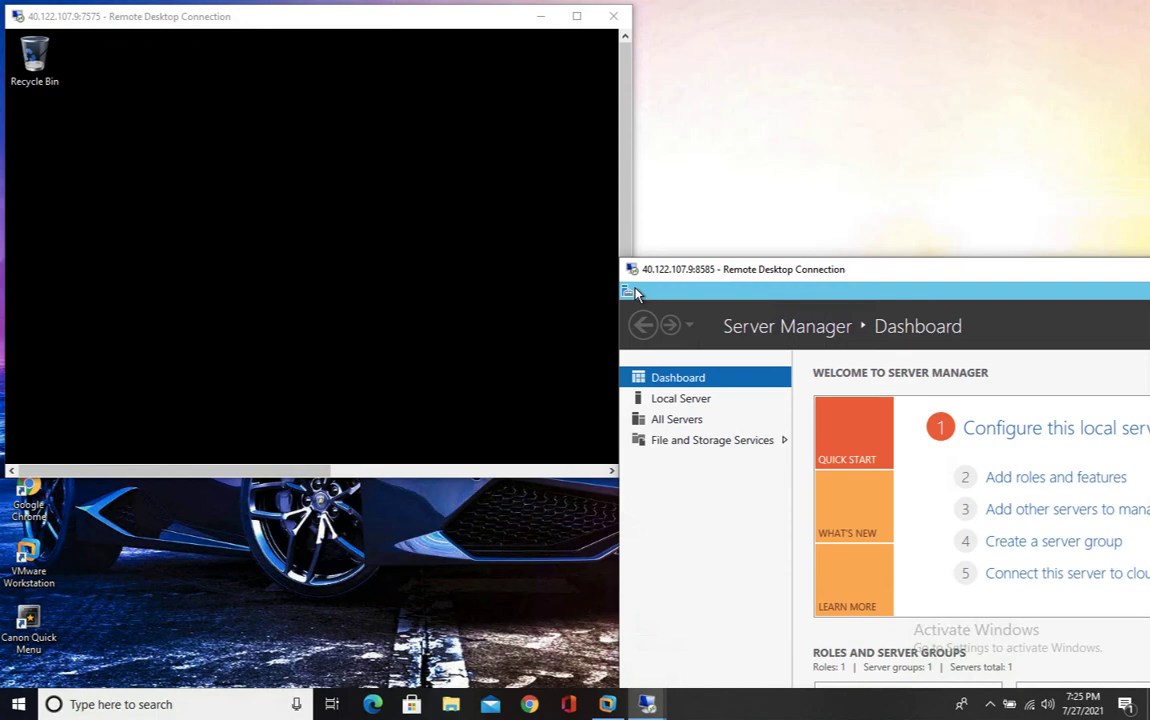
{"action": "key", "text": "ctrl+Left"}
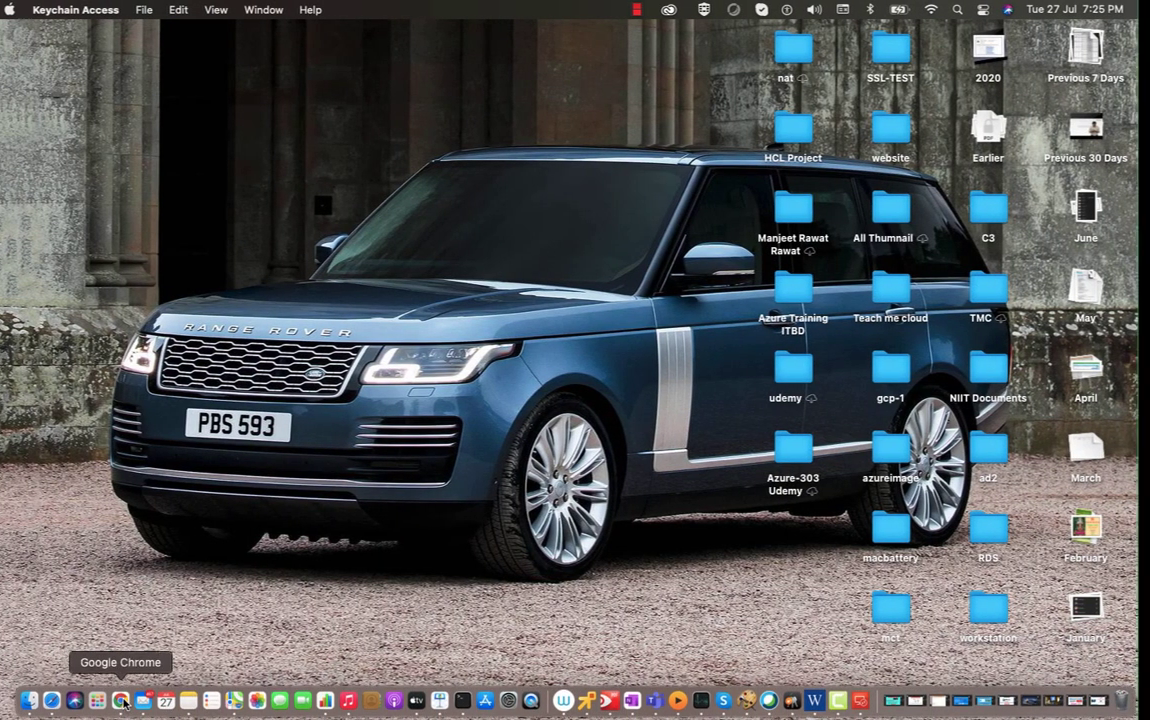
- From the web VM's Networking page, open its public IP web-ip and begin dissociating it from web244
{"action": "left_click", "coordinate": [120, 700]}
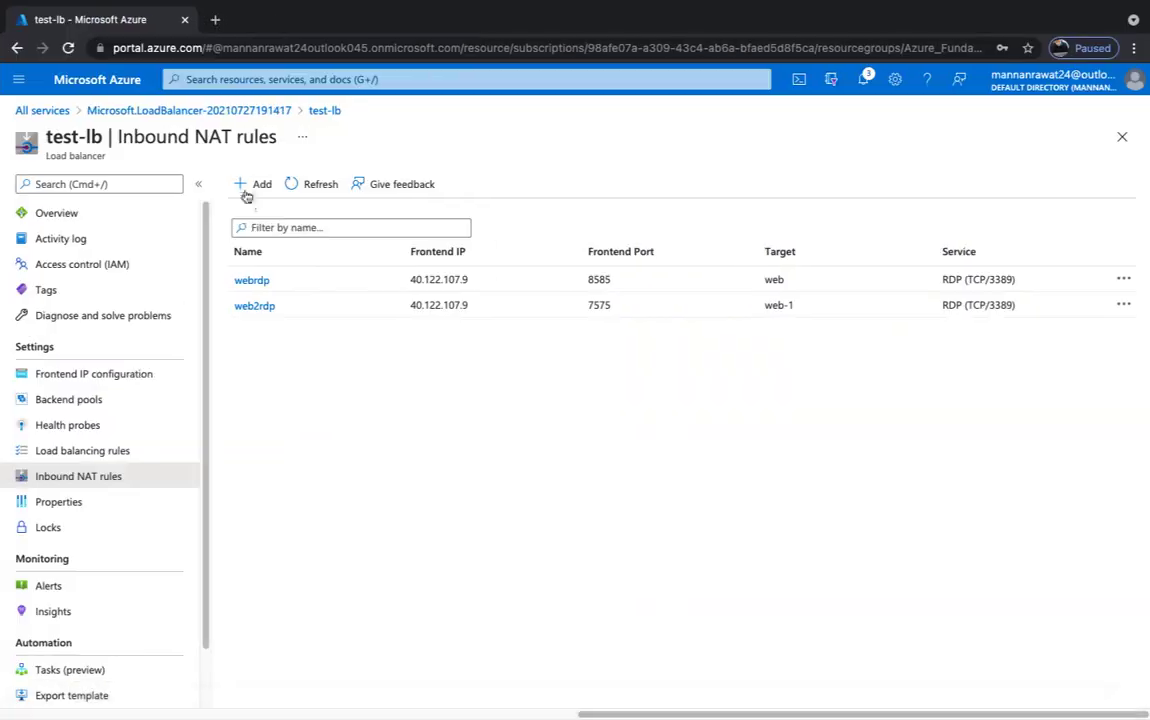
{"action": "left_click", "coordinate": [50, 111]}
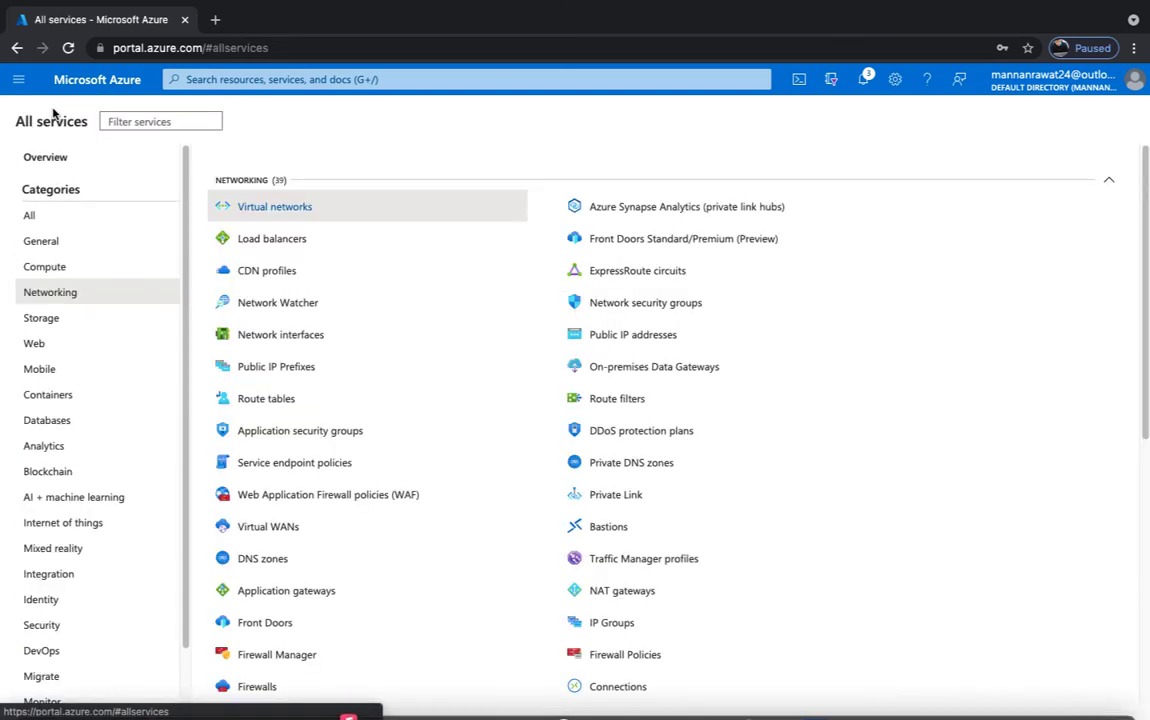
{"action": "left_click", "coordinate": [80, 266]}
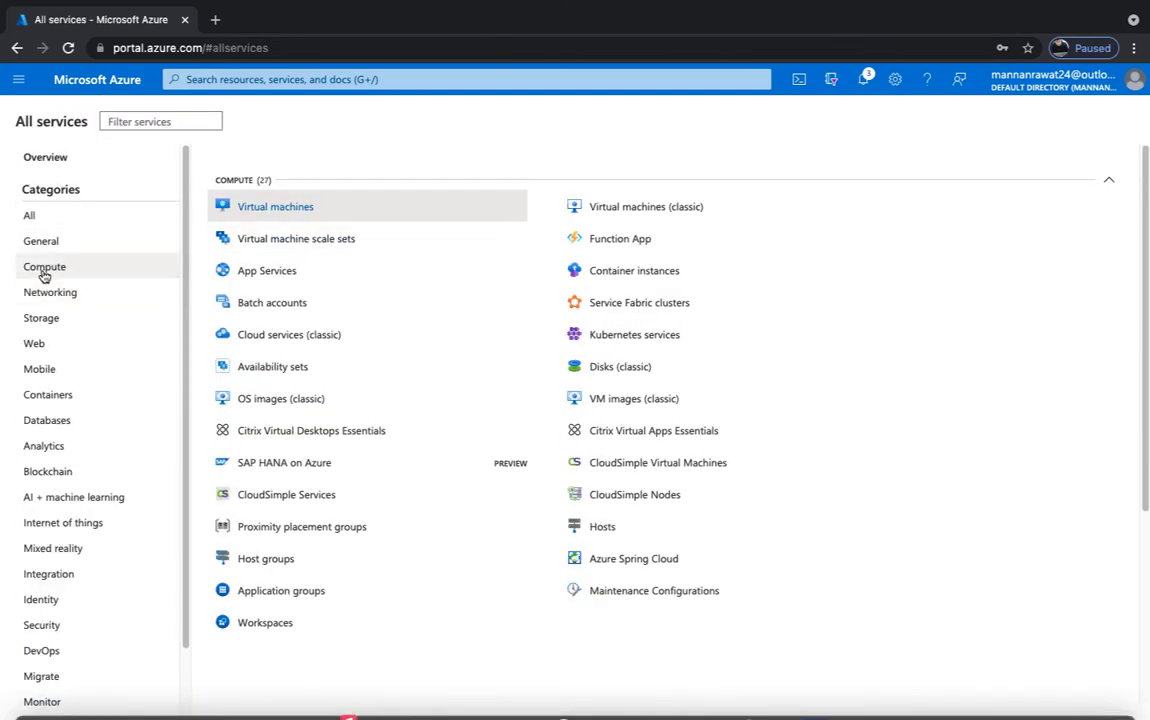
{"action": "left_click", "coordinate": [281, 206]}
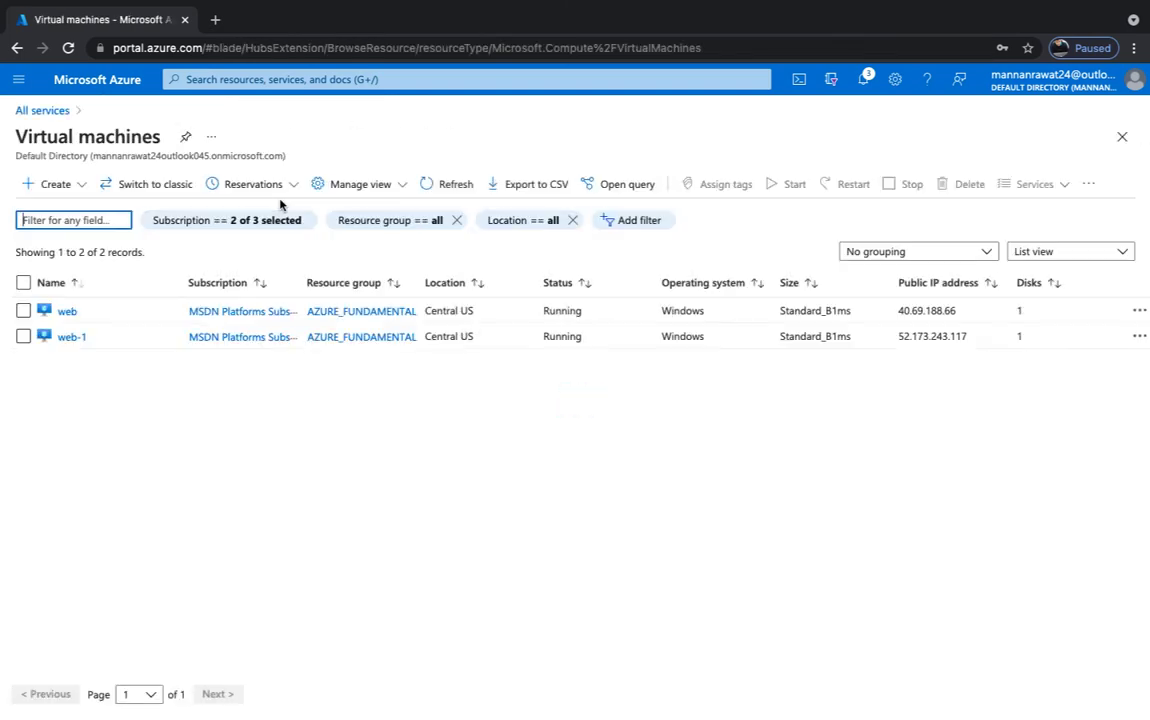
{"action": "left_click", "coordinate": [68, 312]}
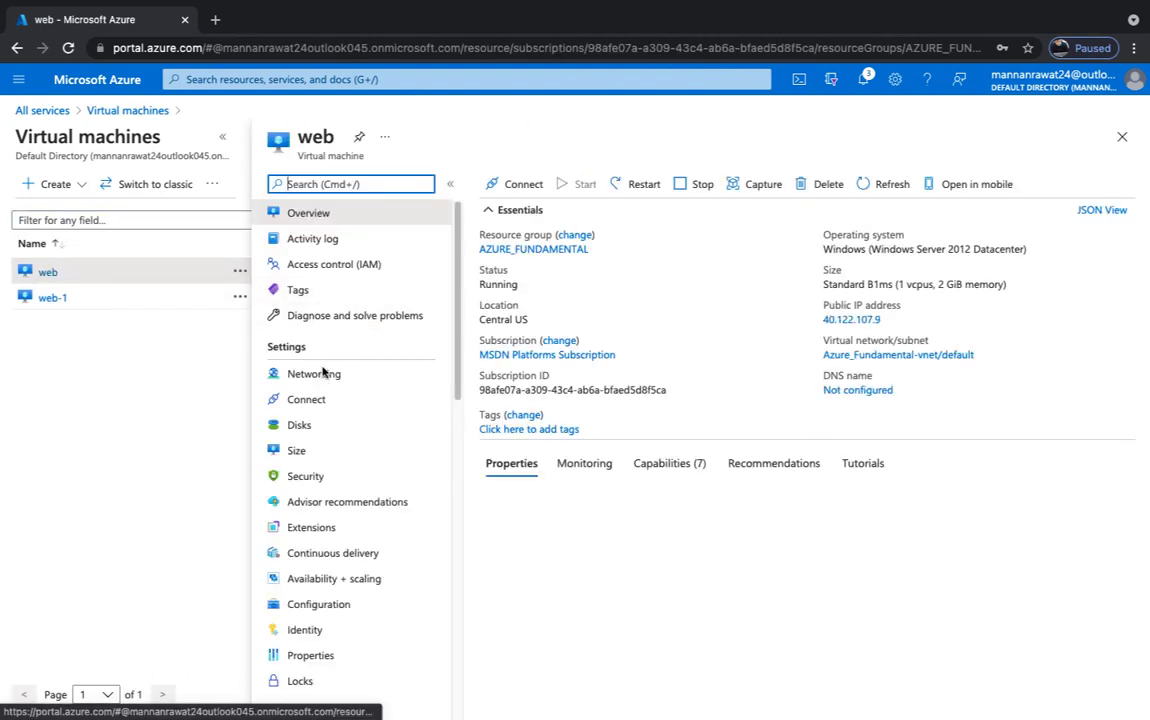
{"action": "left_click", "coordinate": [320, 376]}
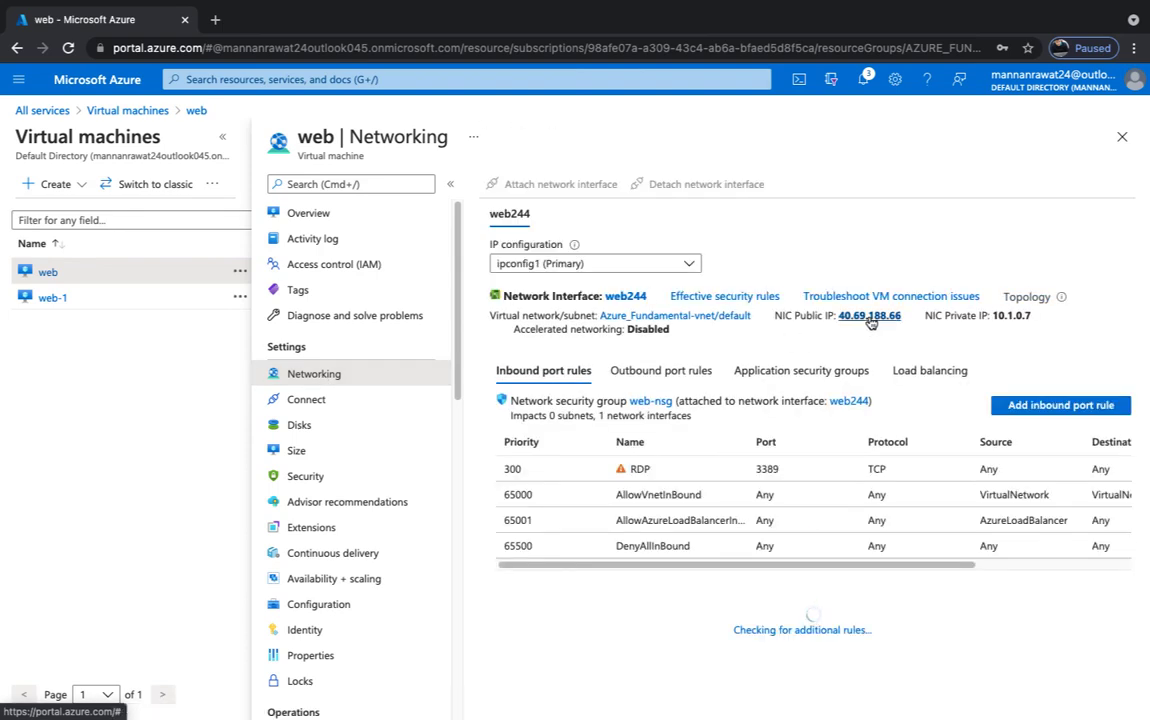
{"action": "left_click", "coordinate": [869, 316]}
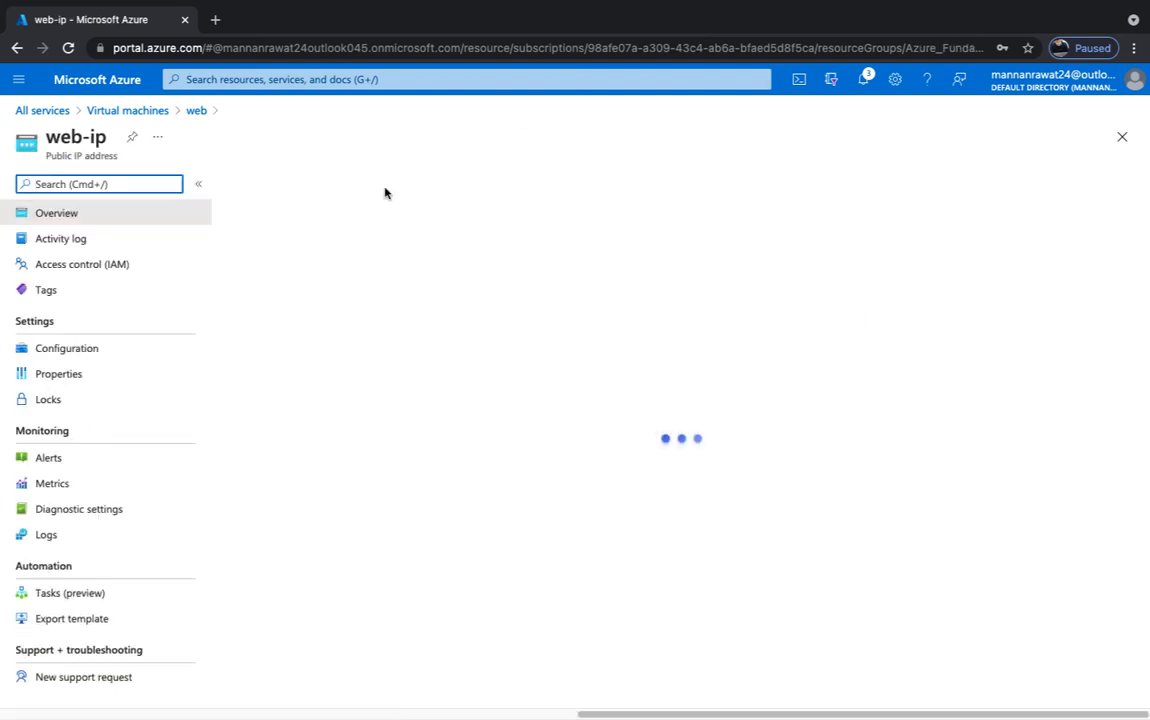
{"action": "left_click", "coordinate": [349, 185]}
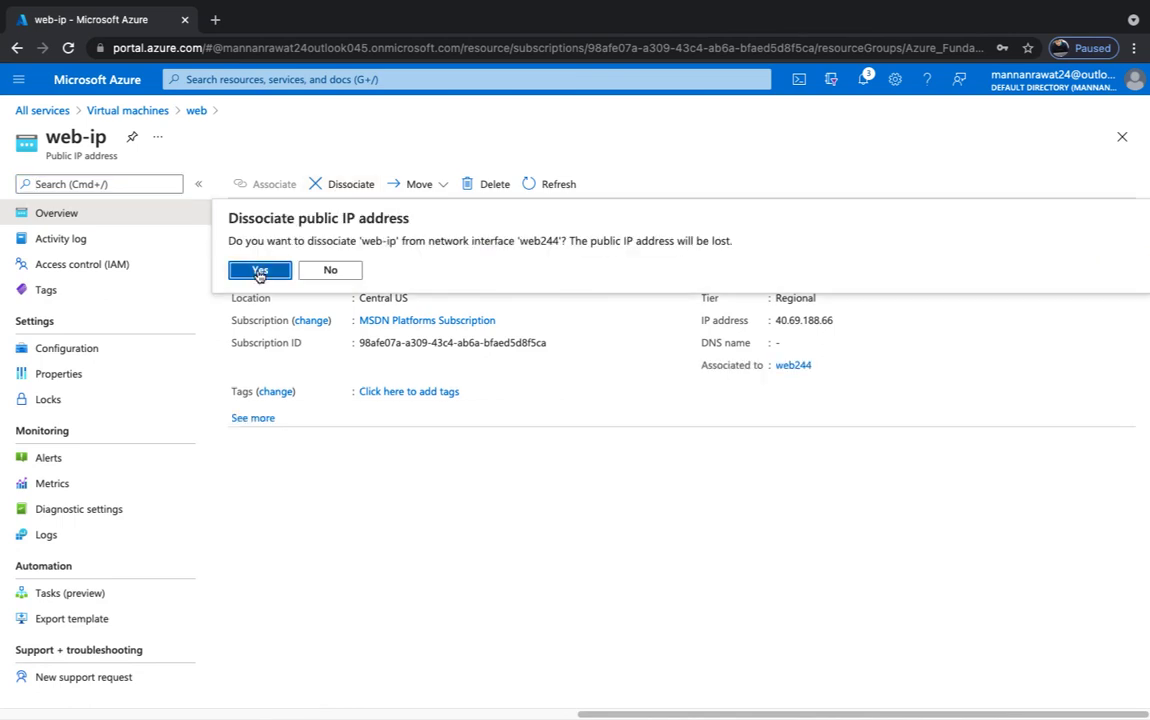
- Confirm the web-ip dissociation and check notifications showing network interface web244 still saving
{"action": "left_click", "coordinate": [256, 268]}
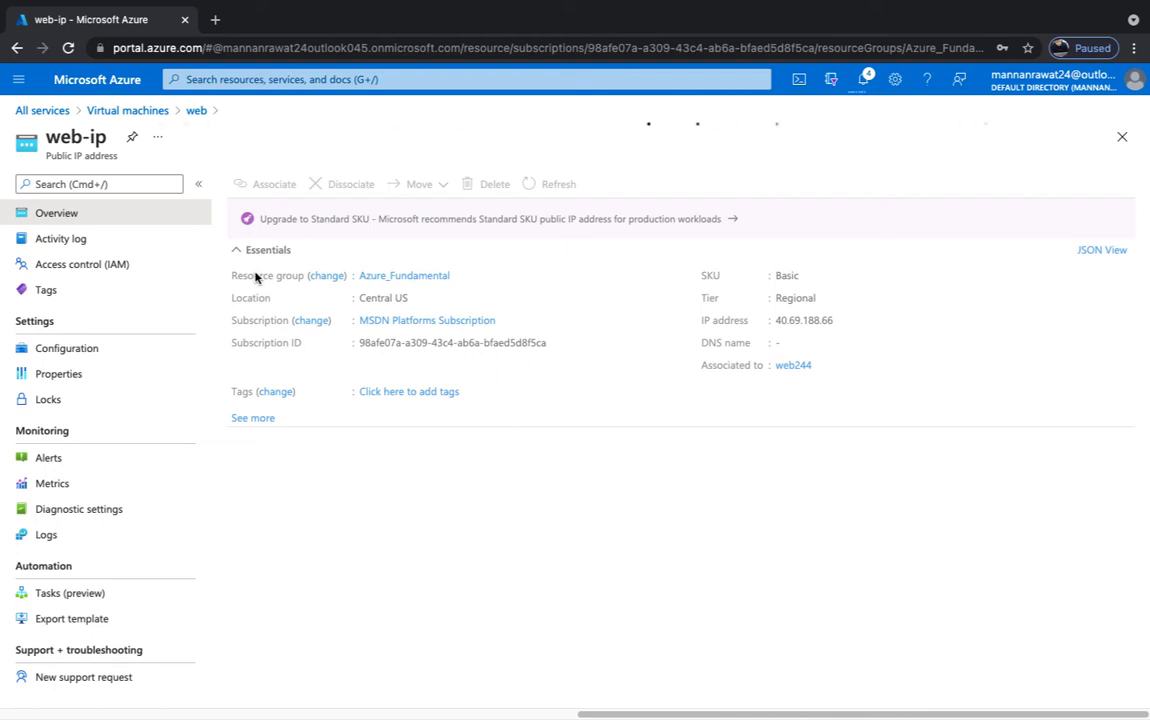
{"action": "left_click", "coordinate": [866, 82]}
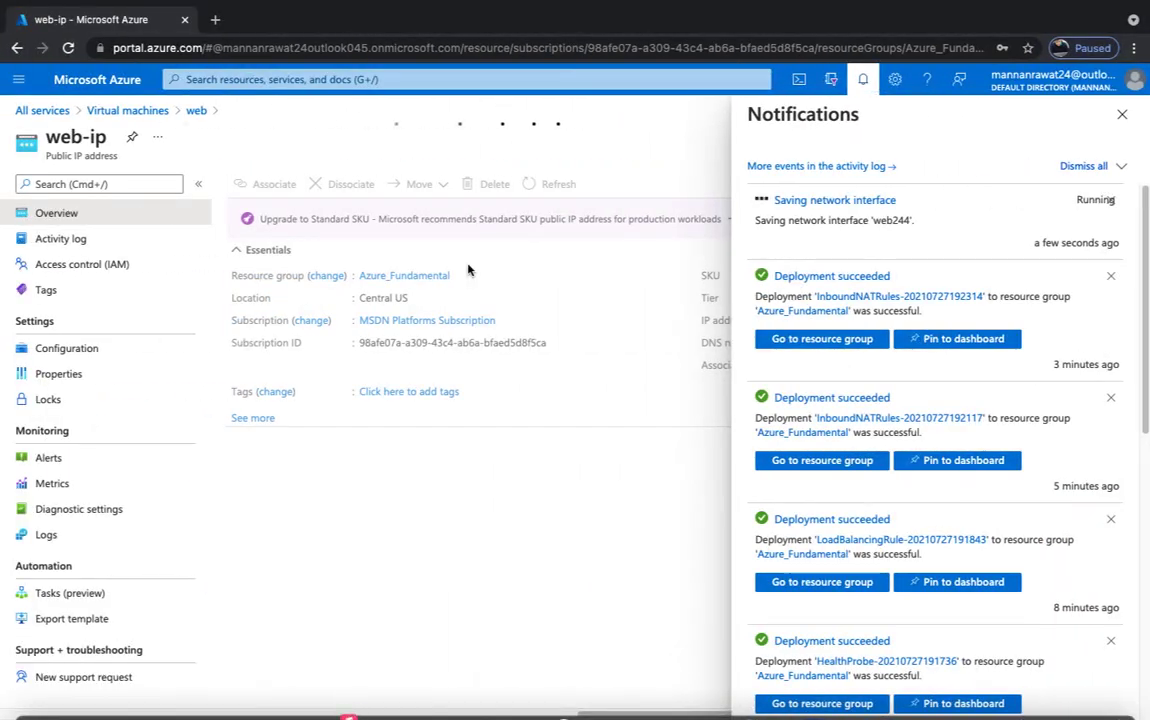
{"action": "key", "text": "ctrl+Right"}
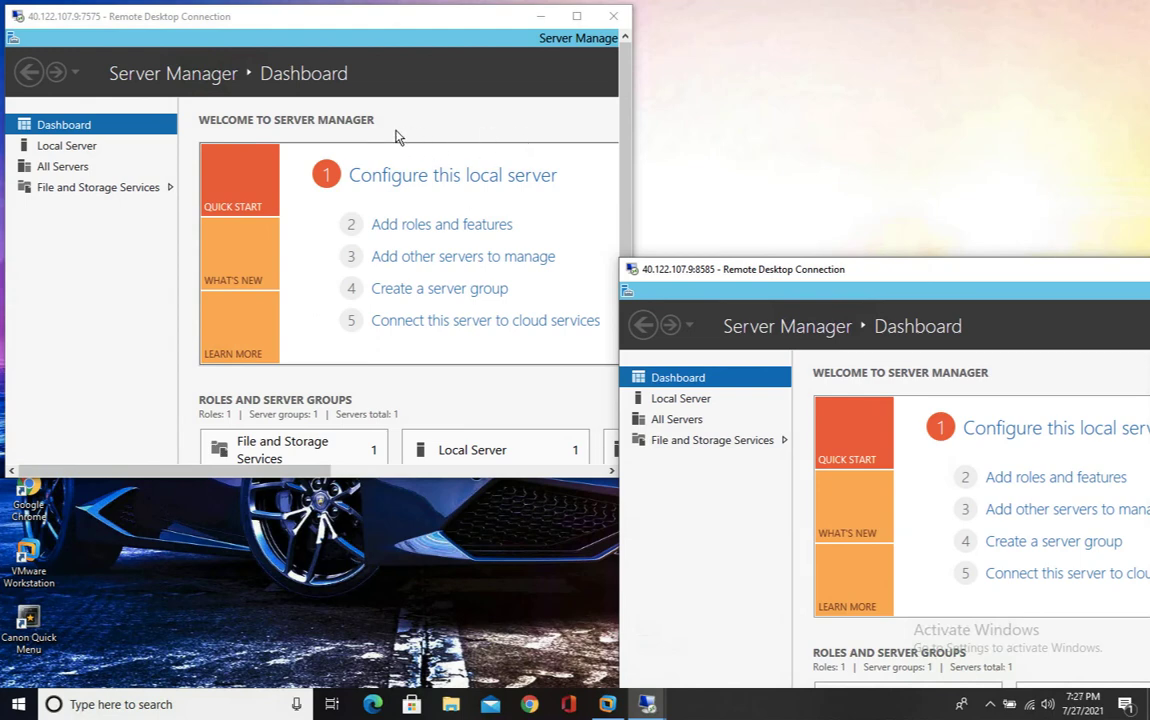
- Start the Add Roles and Features wizard in both the 7575 and 8585 sessions
{"action": "left_click", "coordinate": [441, 226]}
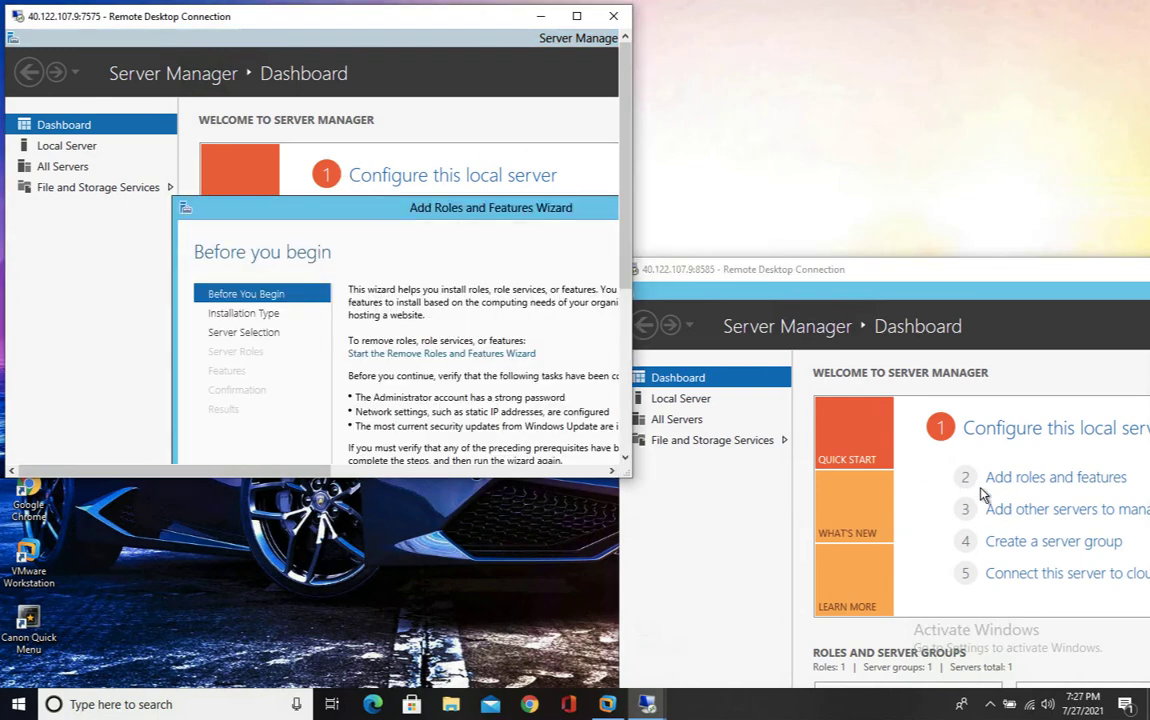
{"action": "left_click", "coordinate": [1035, 480]}
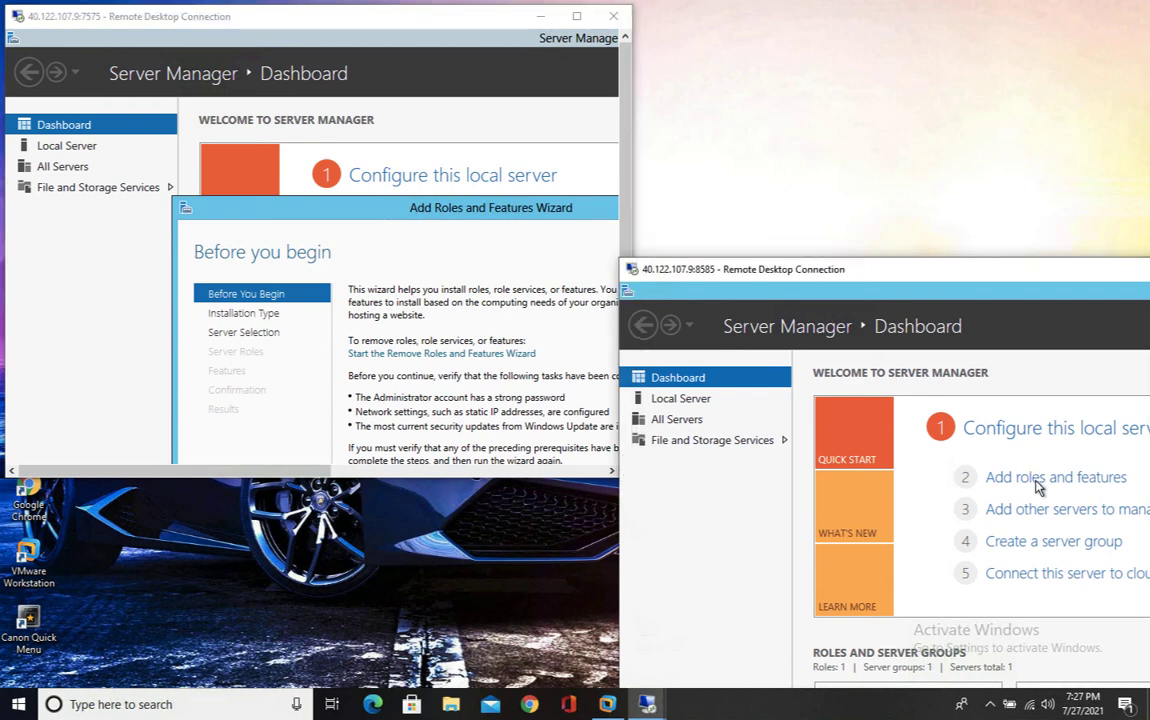
{"action": "left_click", "coordinate": [1035, 480]}
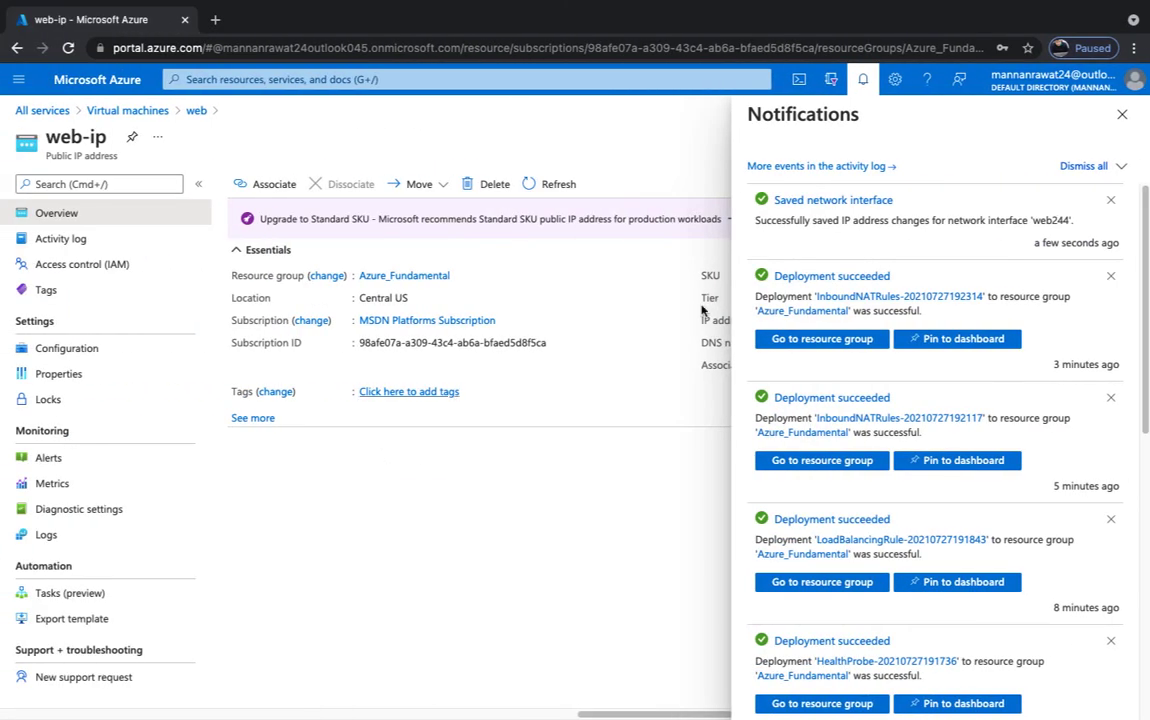
- Delete the public IP web-ip in Azure, then bring both RDP sessions back to the front
{"action": "left_click", "coordinate": [1122, 114]}
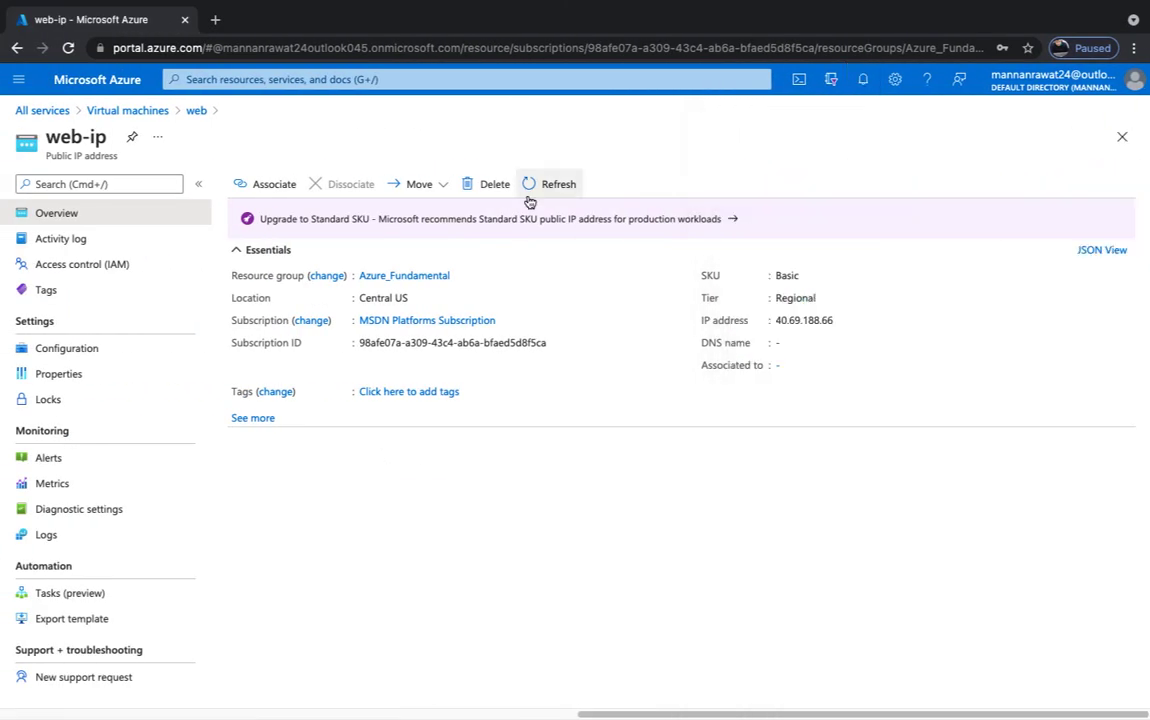
{"action": "left_click", "coordinate": [494, 184]}
{"action": "left_click", "coordinate": [282, 266]}
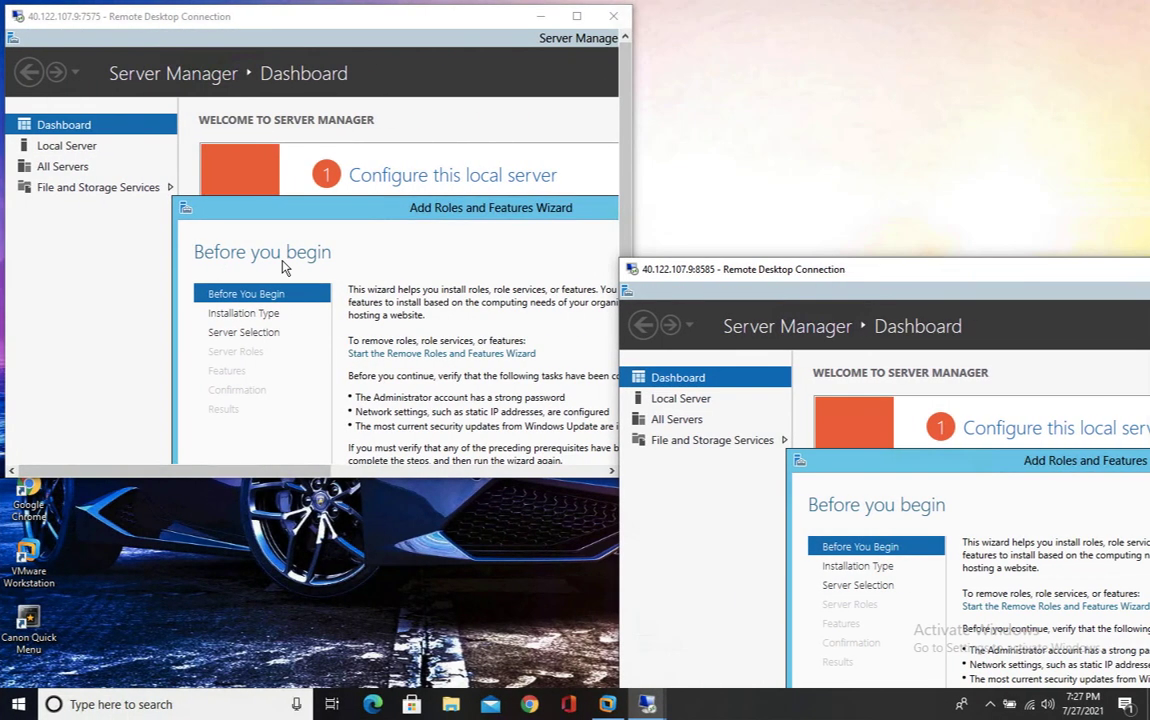
{"action": "left_click", "coordinate": [380, 65]}
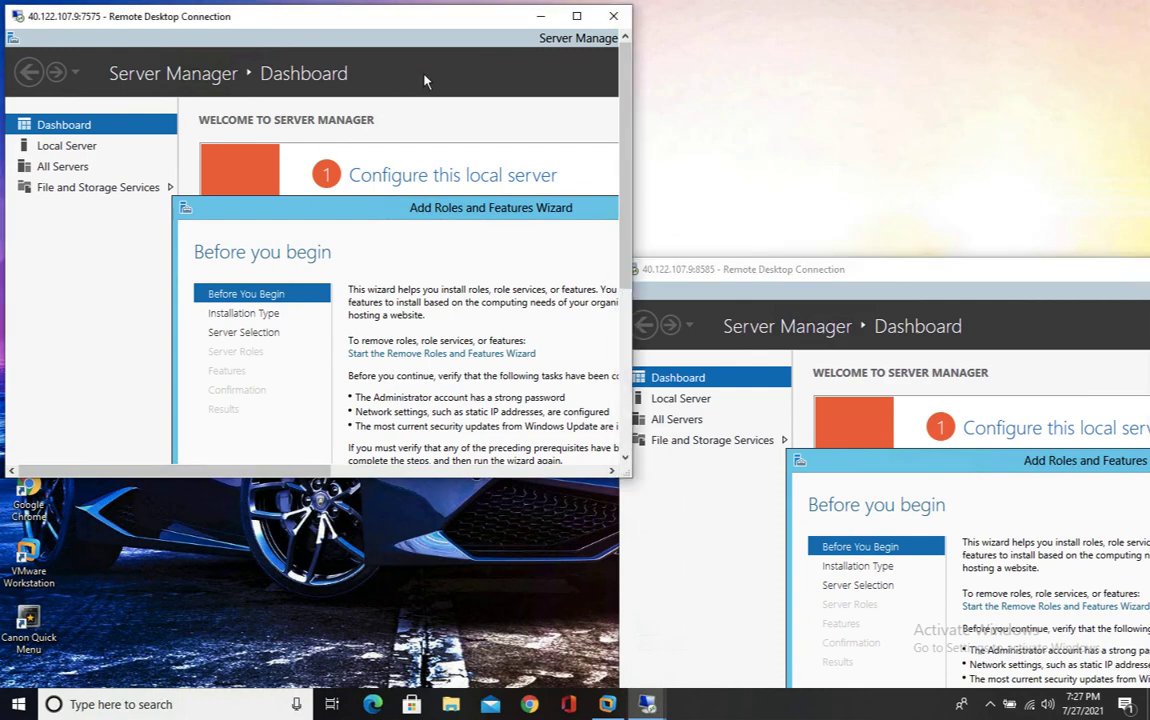
{"action": "left_click", "coordinate": [943, 368]}
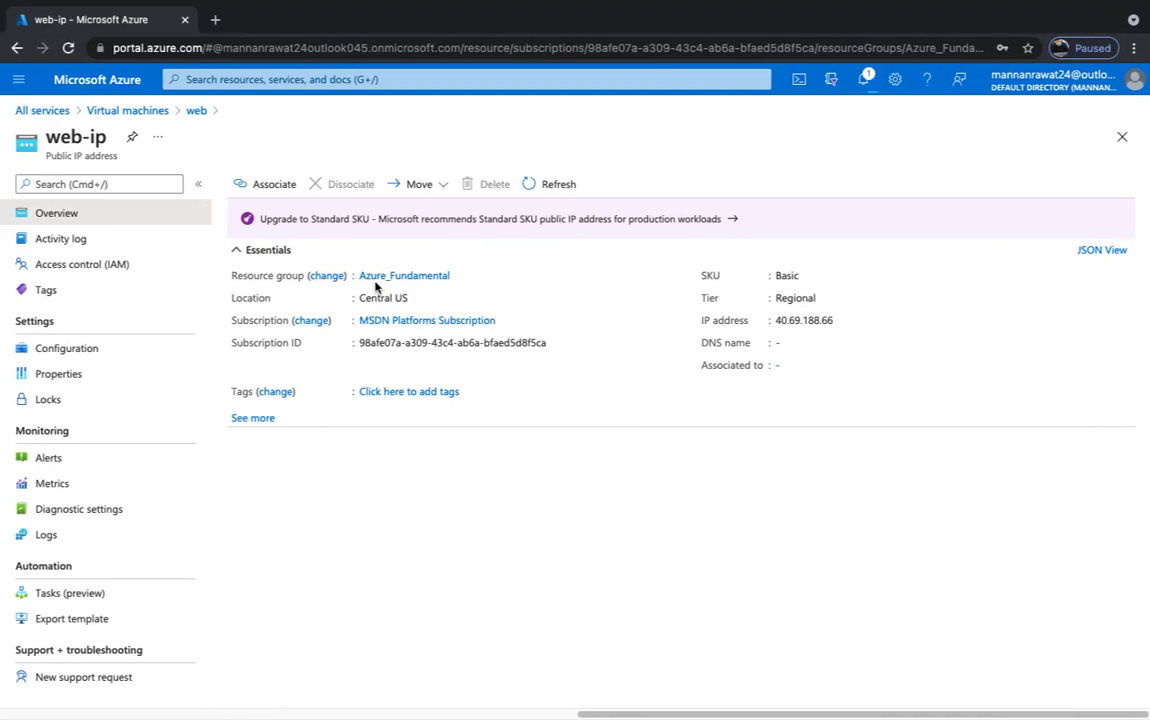
- Confirm in notifications that web-ip was deleted, then switch to the Mac desktop
{"action": "left_click", "coordinate": [863, 79]}
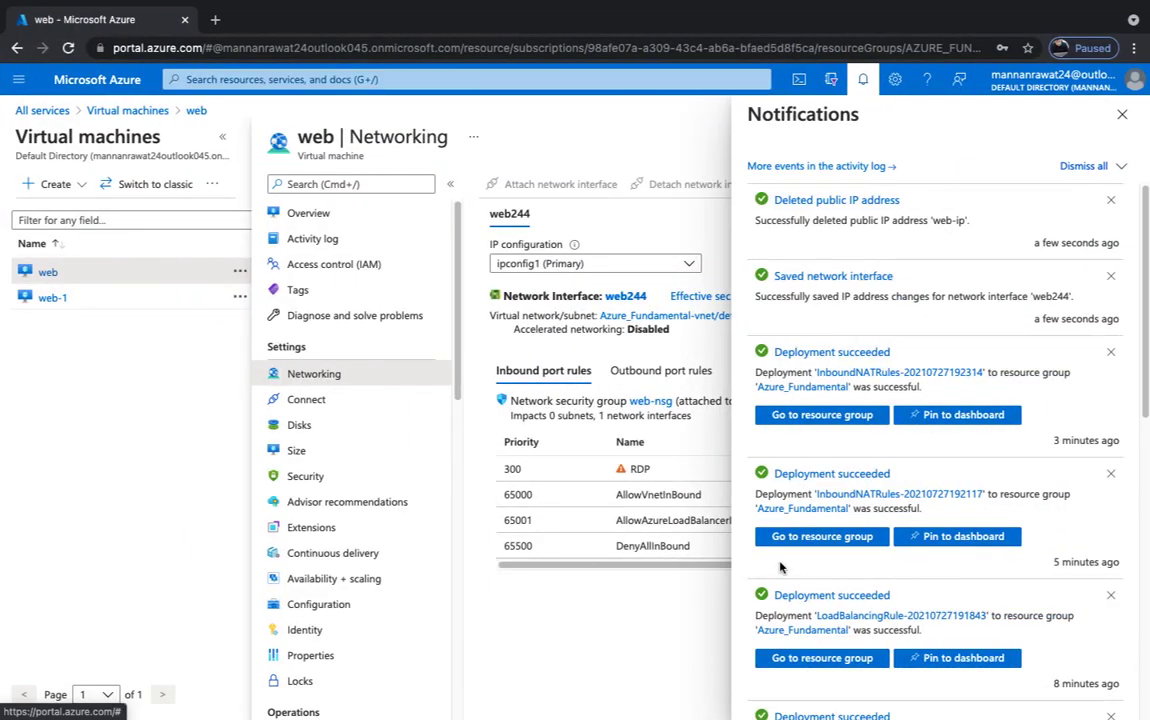
{"action": "left_click", "coordinate": [1122, 116]}
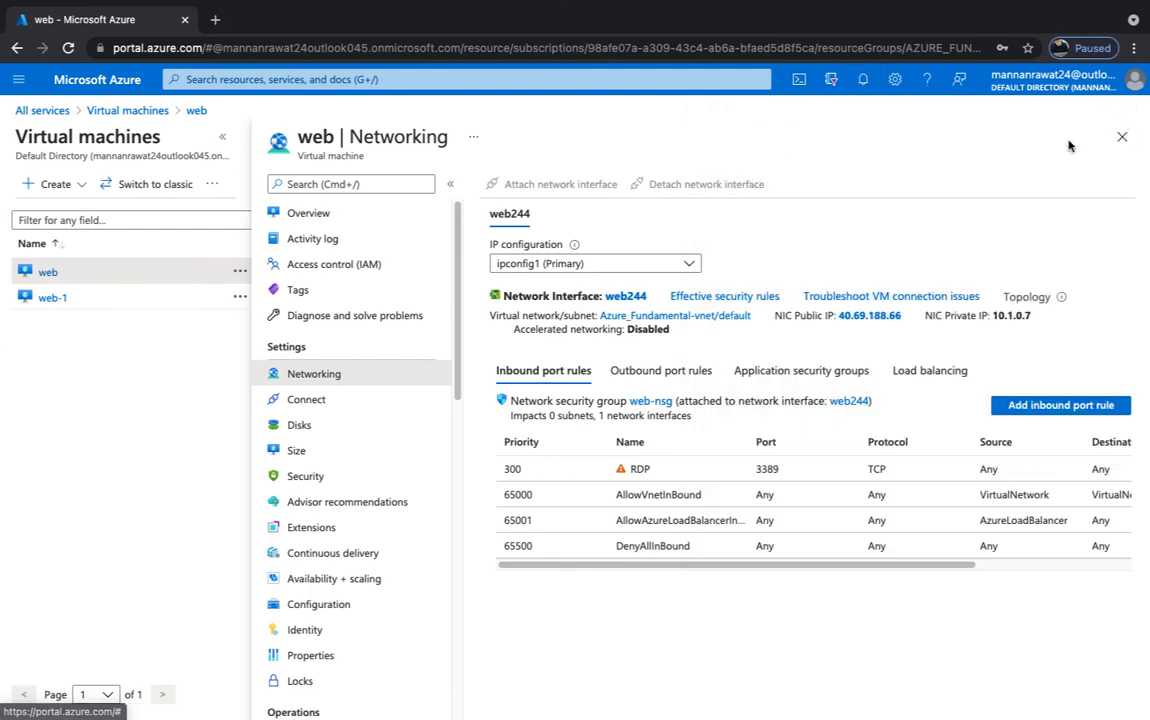
{"action": "key", "text": "ctrl+Left"}
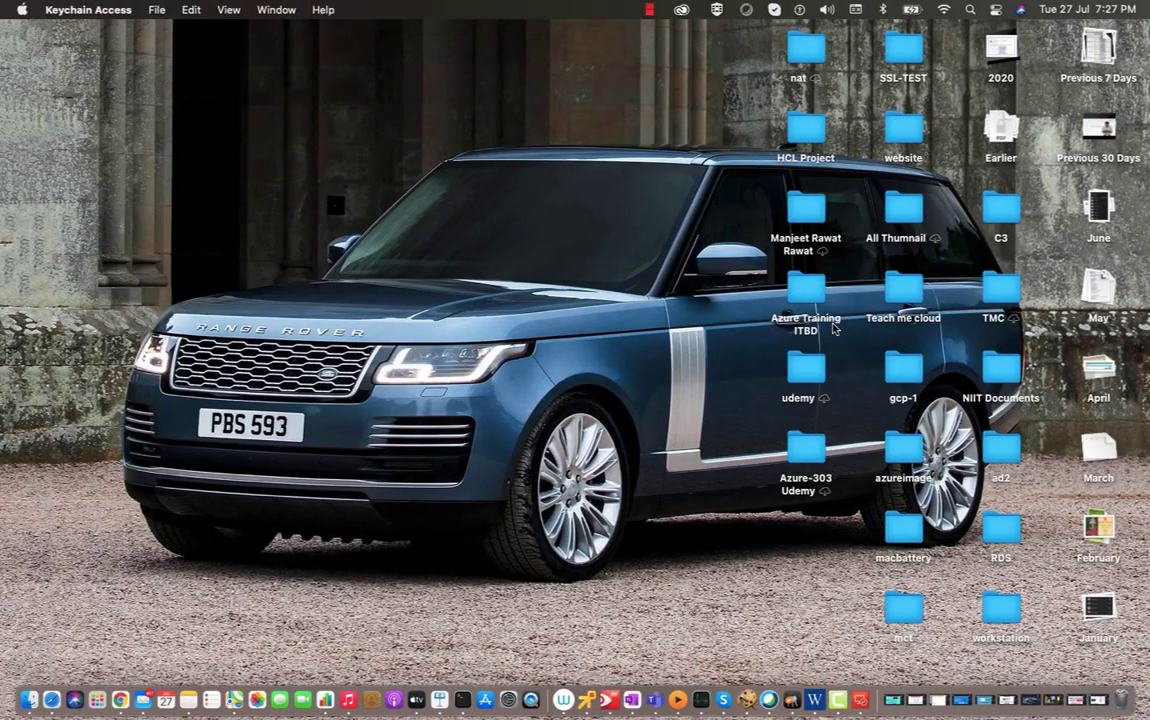